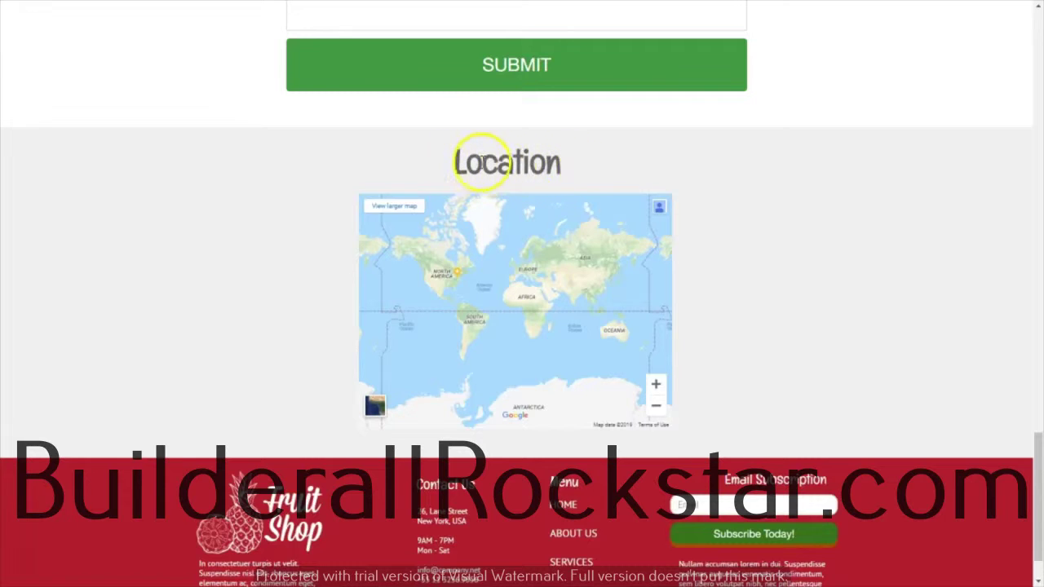
pyautogui.moveTo(563, 163); pyautogui.dragTo(453, 160)
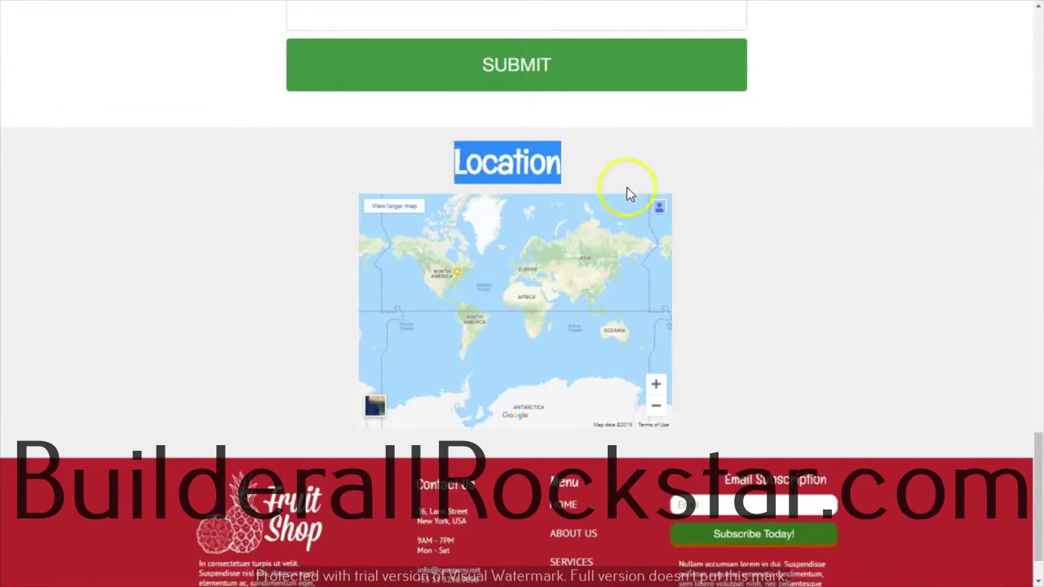
pyautogui.click(782, 281)
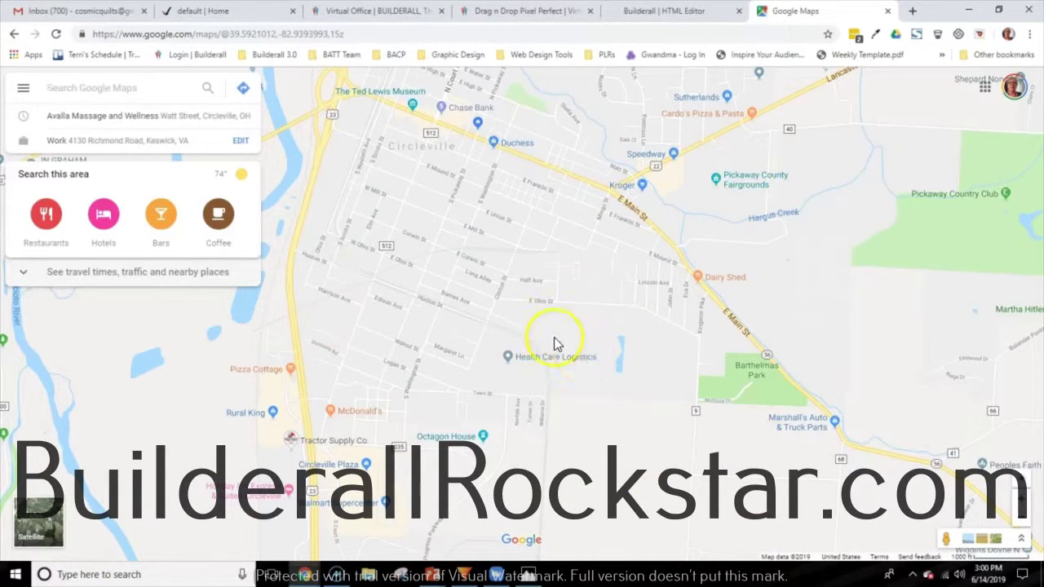
# Search Google Maps for "builderall" and choose the Builderall LLC location on South Orange Blossom Trail, Orlando, FL
pyautogui.click(72, 90)
pyautogui.write('builderall')
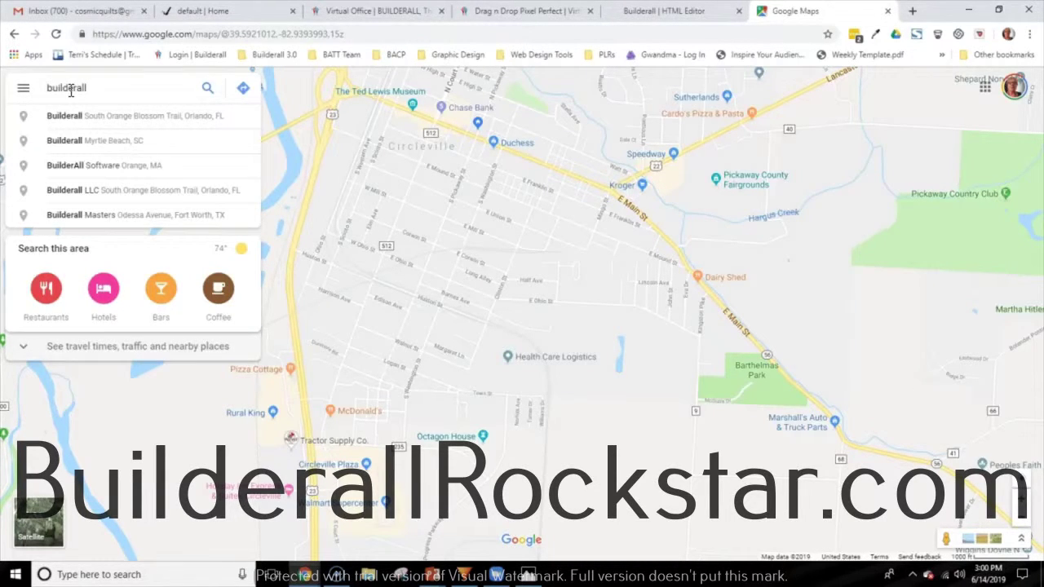
pyautogui.click(70, 194)
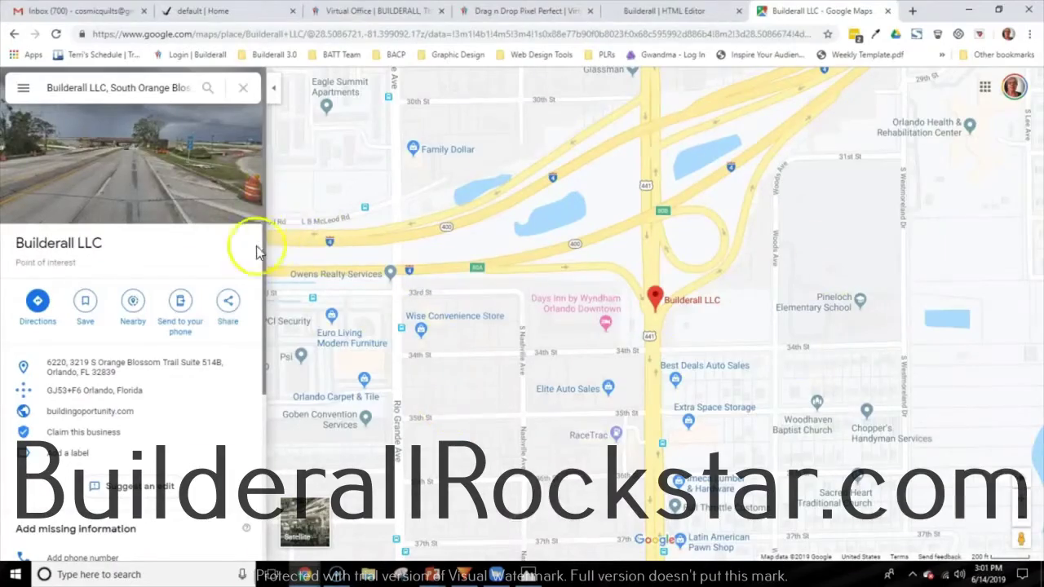
# Copy the medium-size embed HTML for the Builderall LLC map from its sharing options
pyautogui.click(229, 308)
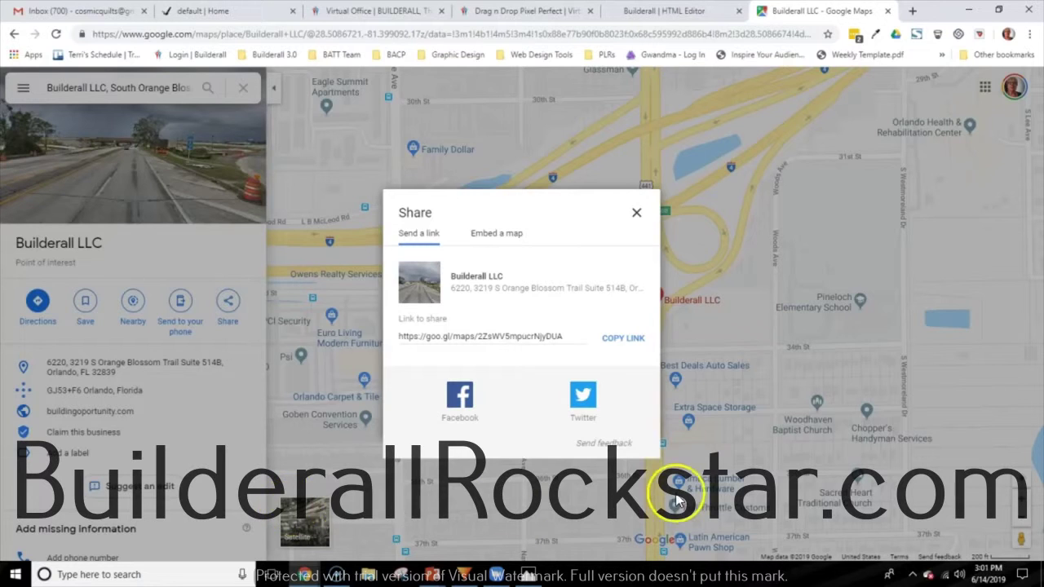
pyautogui.click(500, 242)
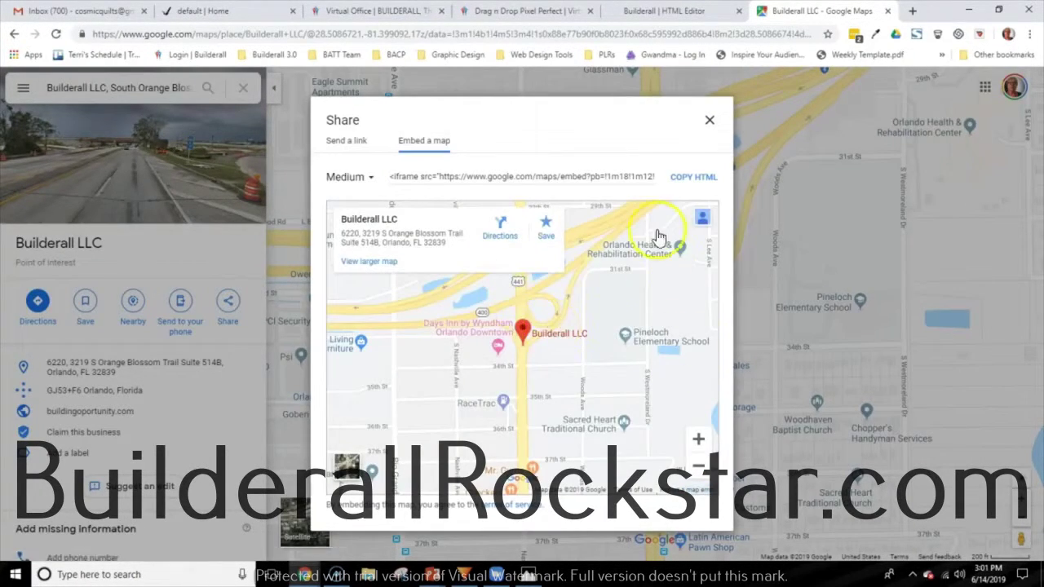
pyautogui.click(369, 296)
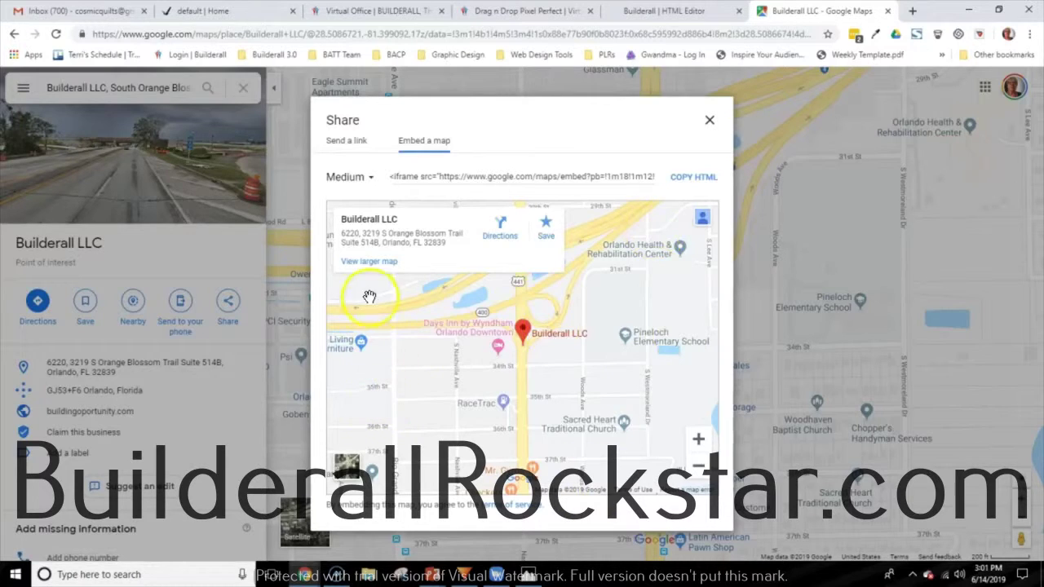
pyautogui.click(688, 184)
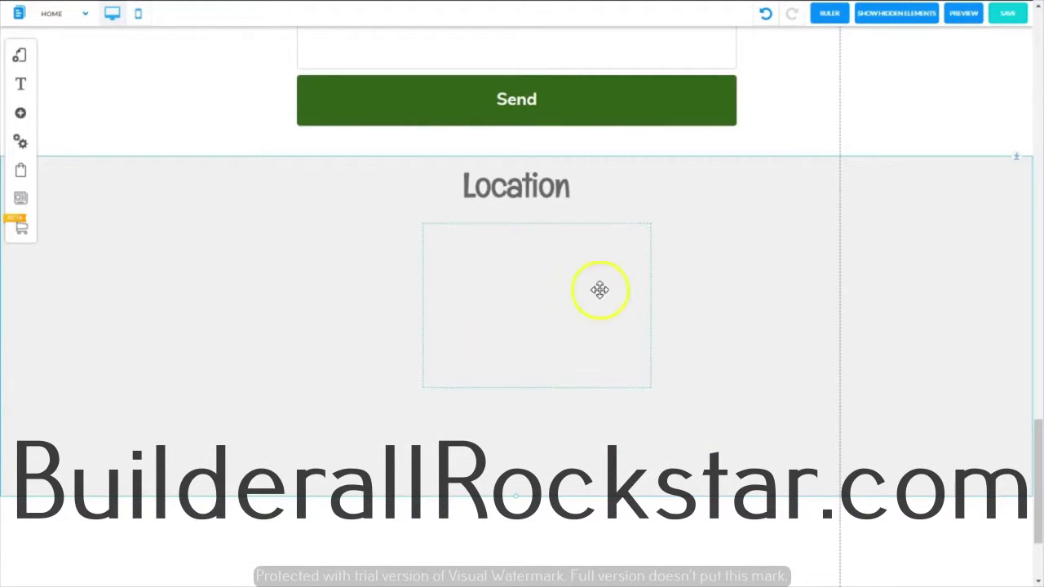
# In the website editor, open the code of the empty HTML element below the Location heading
pyautogui.click(529, 283)
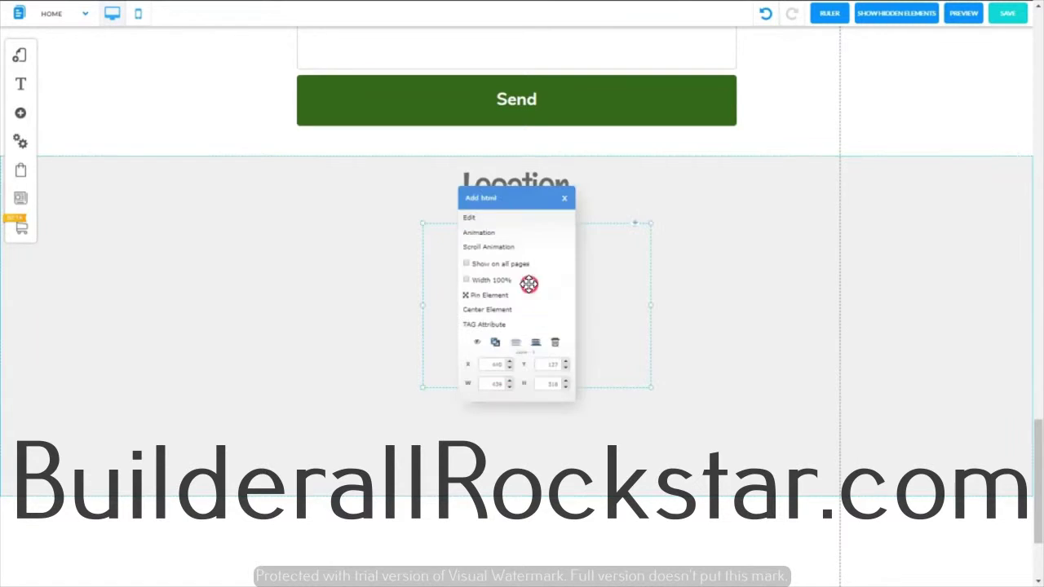
pyautogui.click(470, 219)
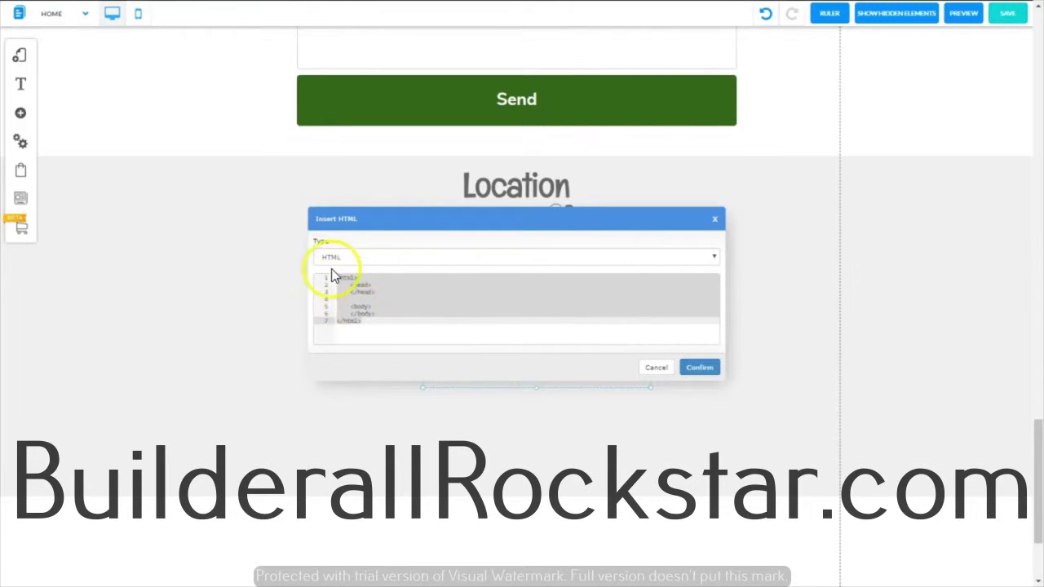
pyautogui.click(715, 257)
pyautogui.click(705, 279)
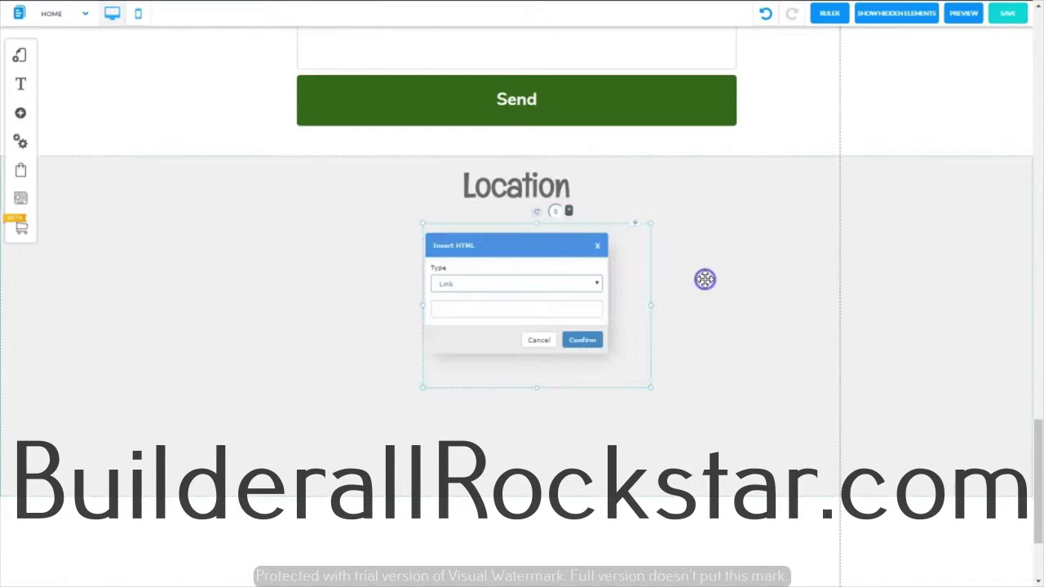
pyautogui.click(596, 284)
pyautogui.click(557, 297)
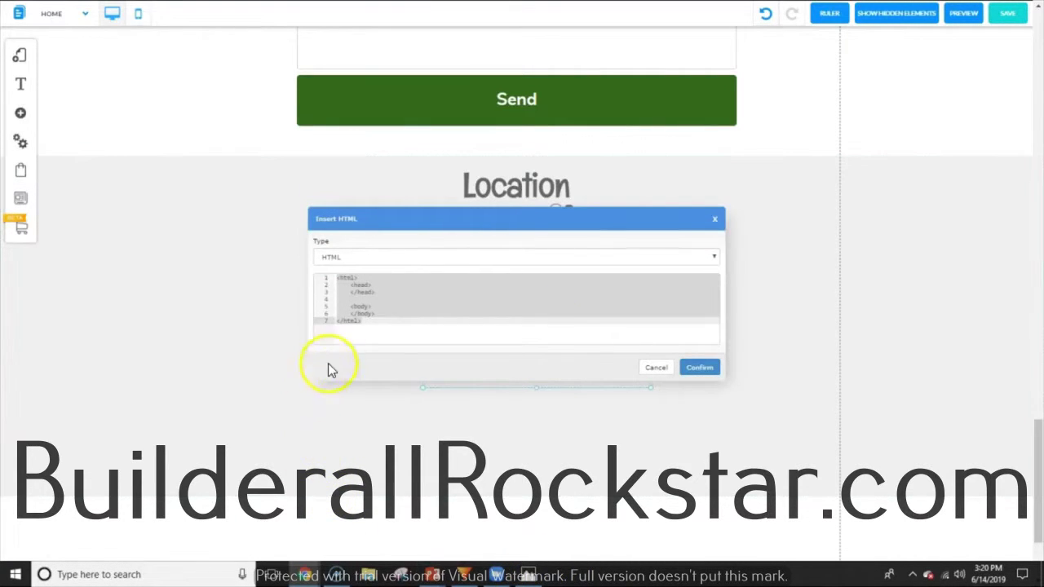
# Replace all of the element's default HTML with the copied Google Maps iframe code and confirm it
pyautogui.click(349, 316)
pyautogui.hotkey('ctrl', 'a')
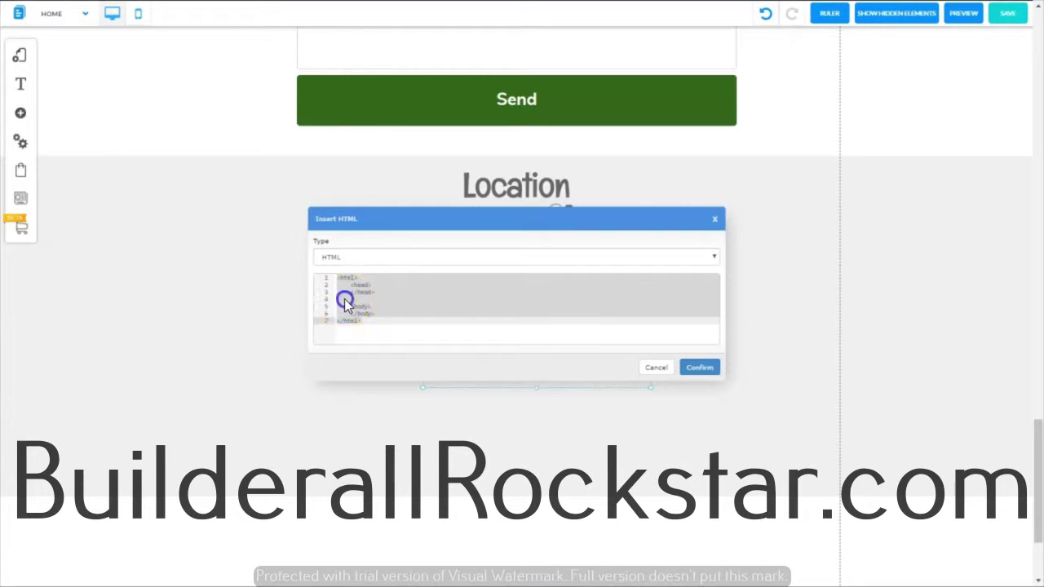
pyautogui.click(342, 299)
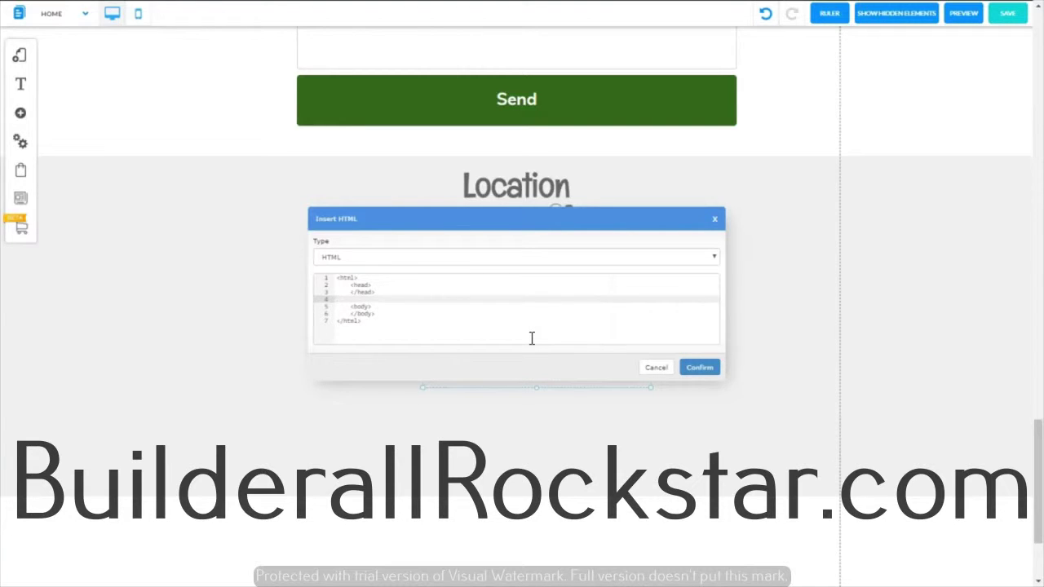
pyautogui.hotkey('ctrl', 'a')
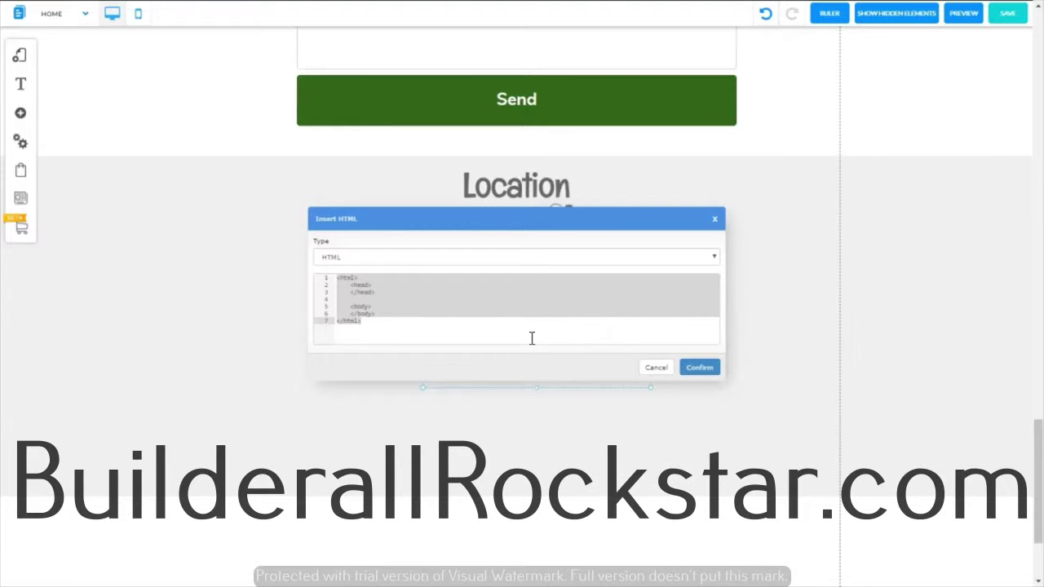
pyautogui.hotkey('ctrl', 'v')
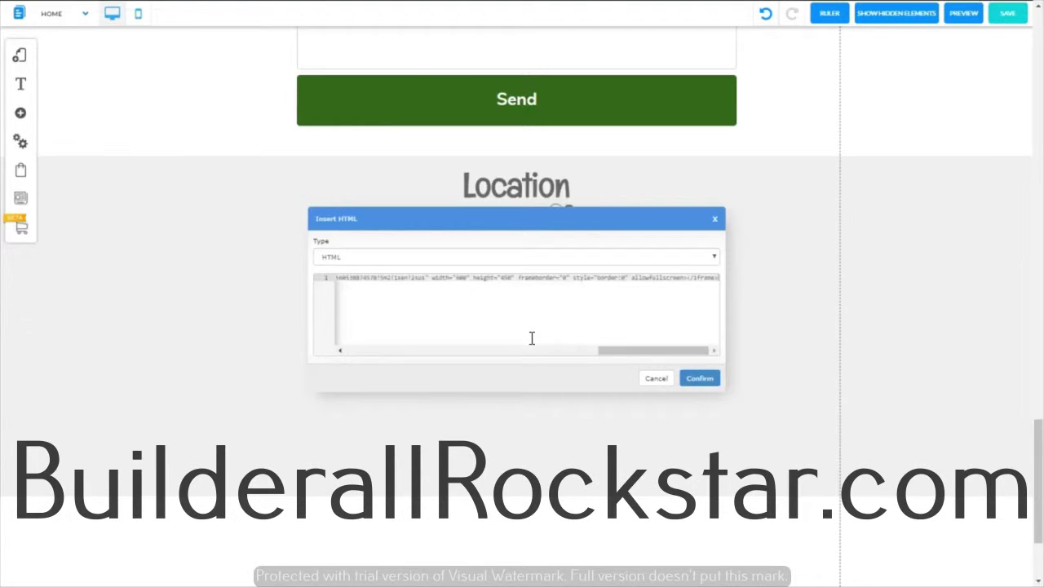
pyautogui.click(700, 380)
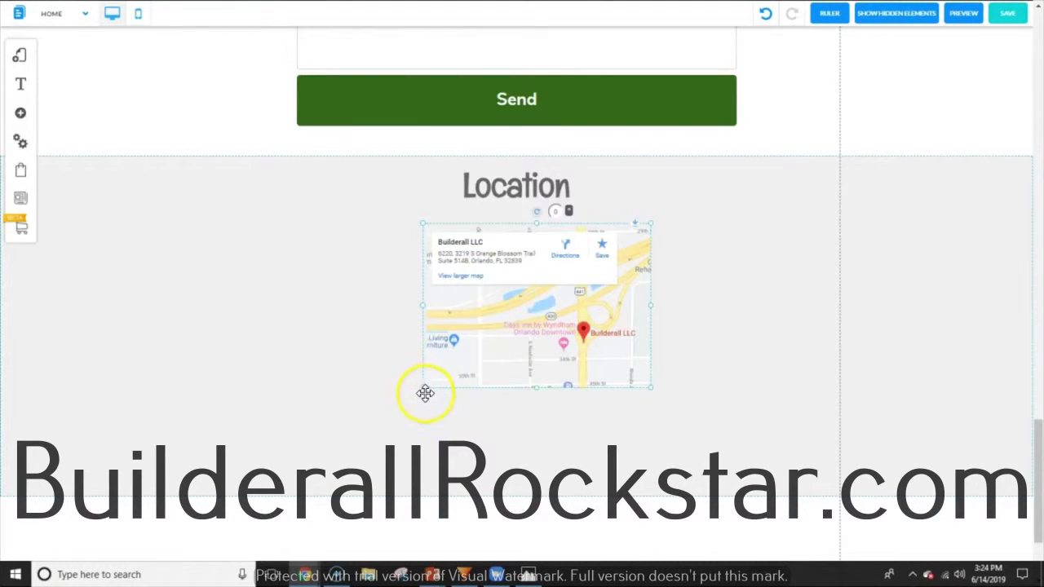
# Enlarge the map element to about 889 by 505 and center it on the page
pyautogui.moveTo(423, 389); pyautogui.dragTo(189, 489)
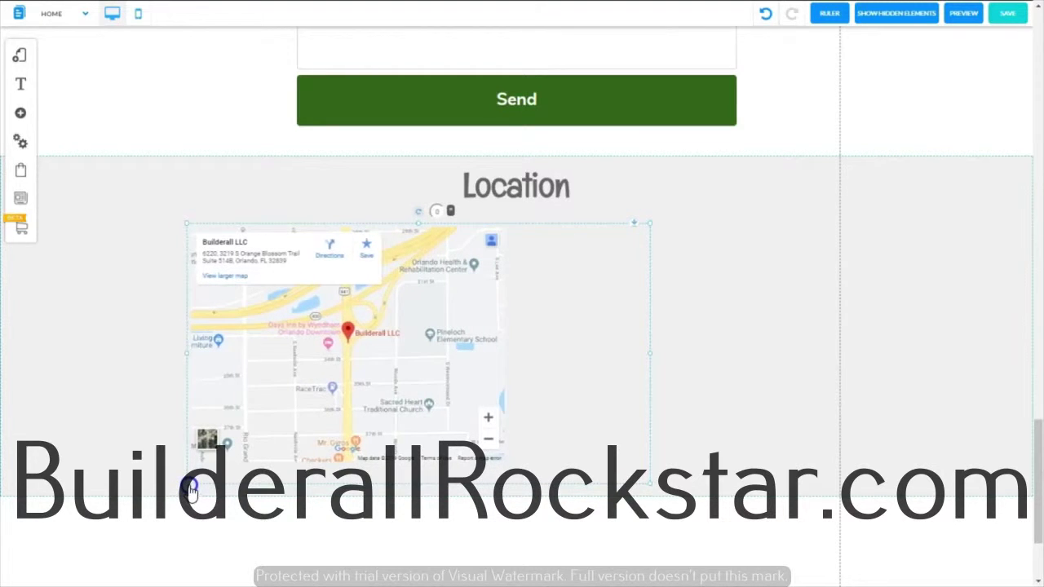
pyautogui.click(250, 281)
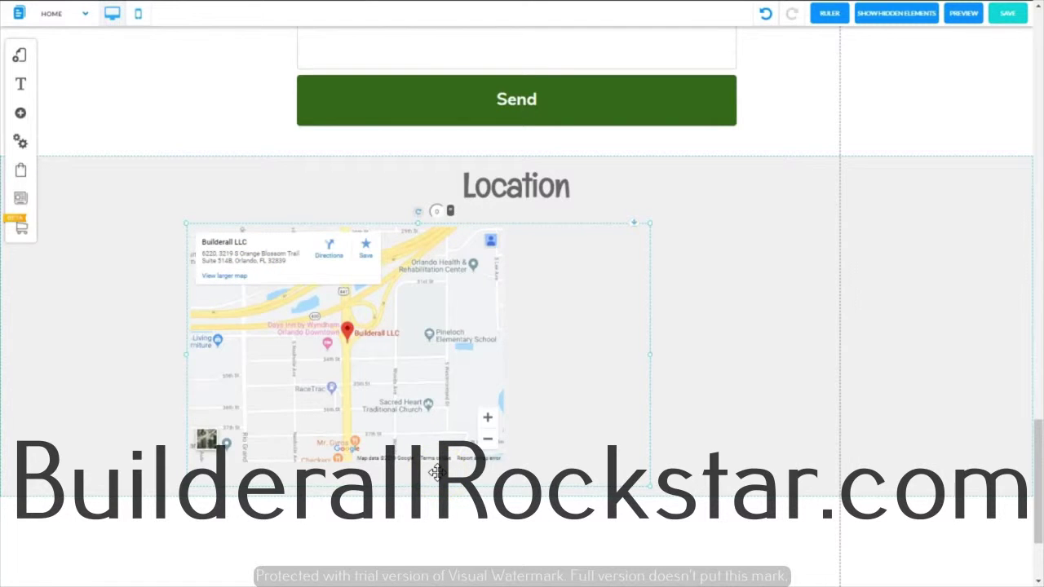
pyautogui.click(474, 299)
pyautogui.rightClick(593, 247)
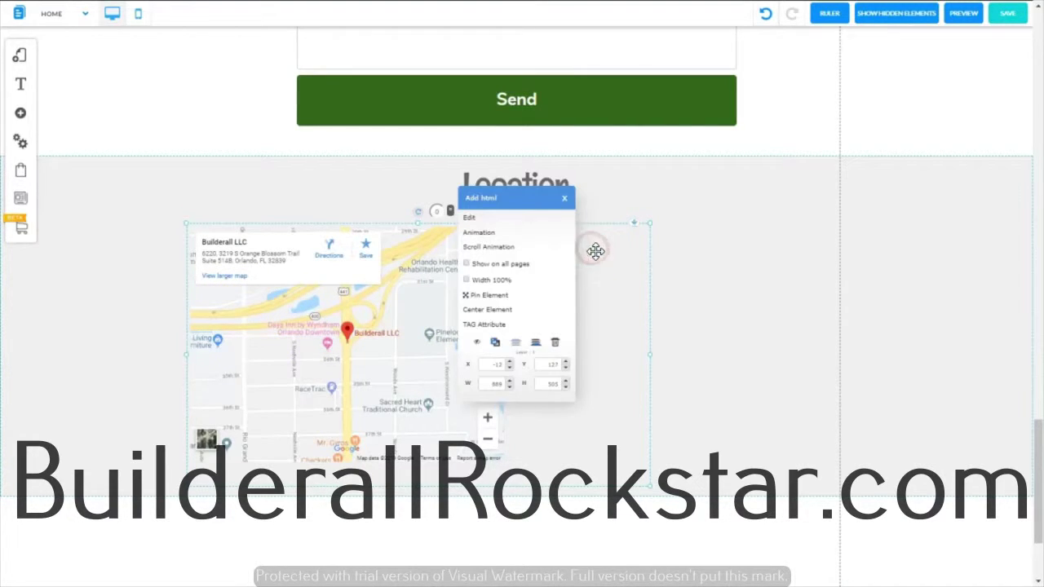
pyautogui.click(495, 311)
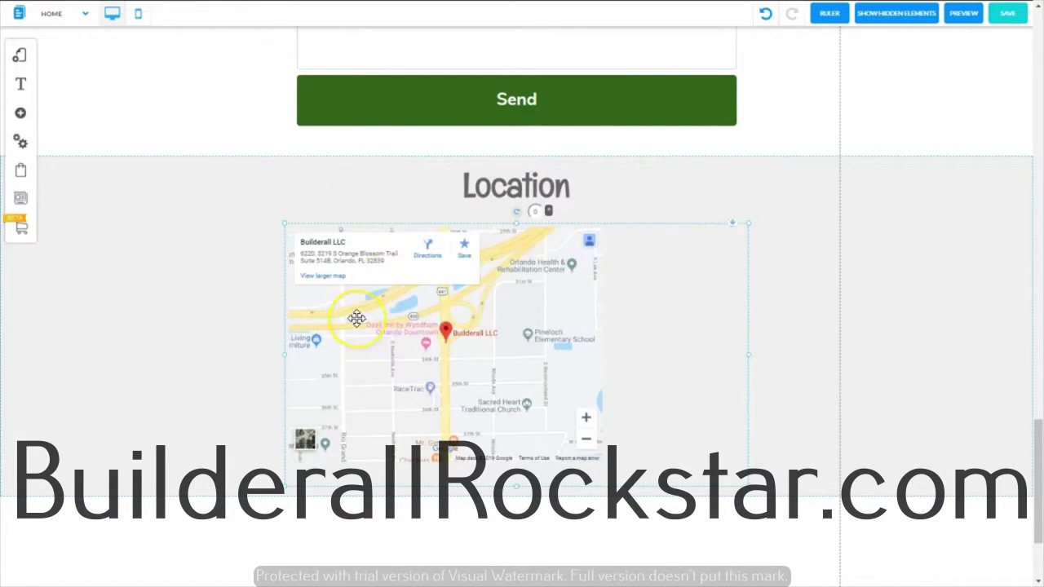
# Reopen the map element's HTML code and insert the line ",center." above the iframe
pyautogui.moveTo(674, 326)
pyautogui.mouseDown()
pyautogui.moveTo(667, 279)
pyautogui.moveTo(600, 342)
pyautogui.mouseUp()
pyautogui.rightClick(555, 279)
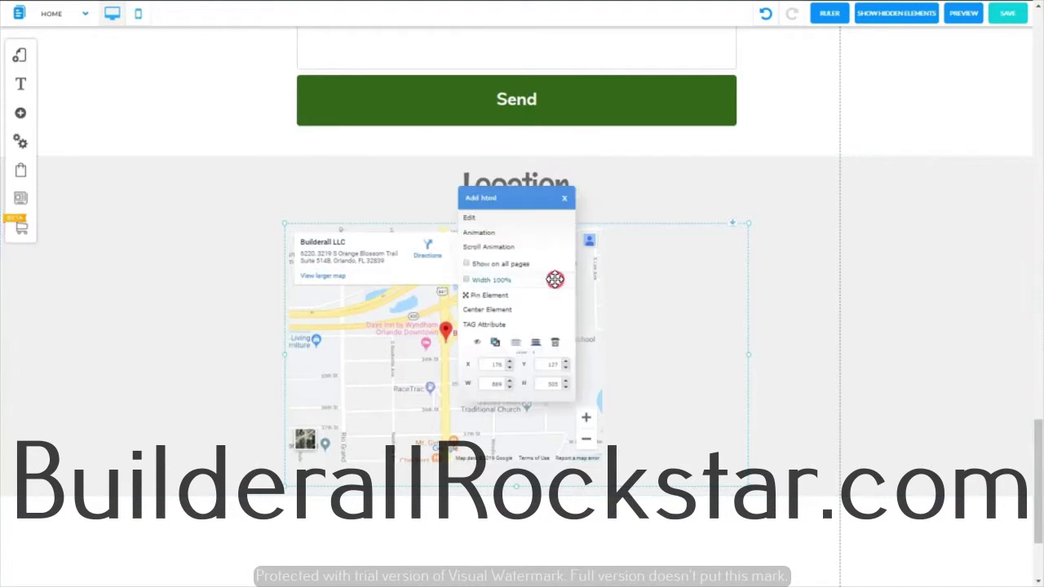
pyautogui.click(474, 224)
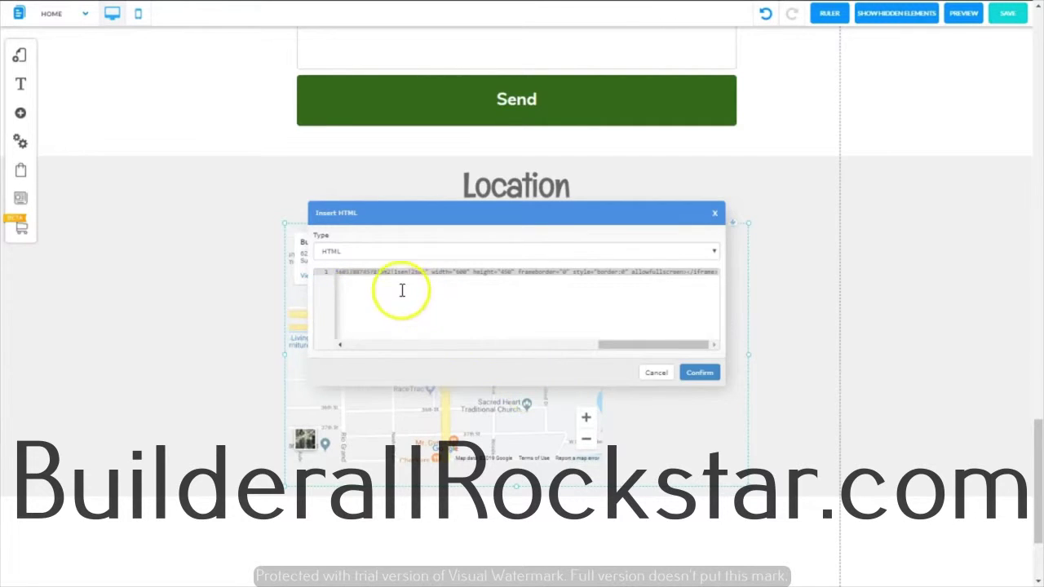
pyautogui.moveTo(622, 344); pyautogui.dragTo(336, 352)
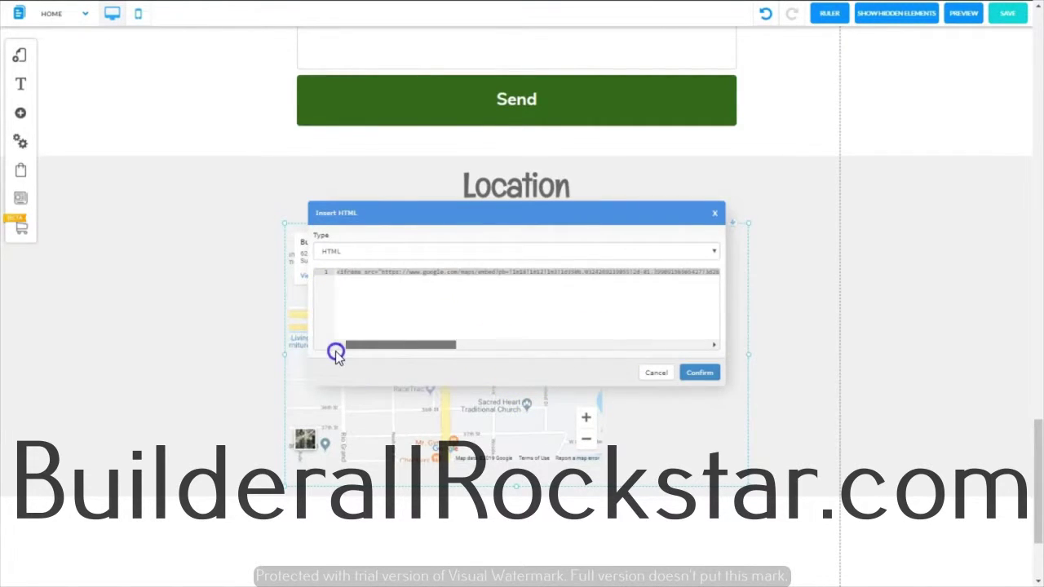
pyautogui.click(338, 274)
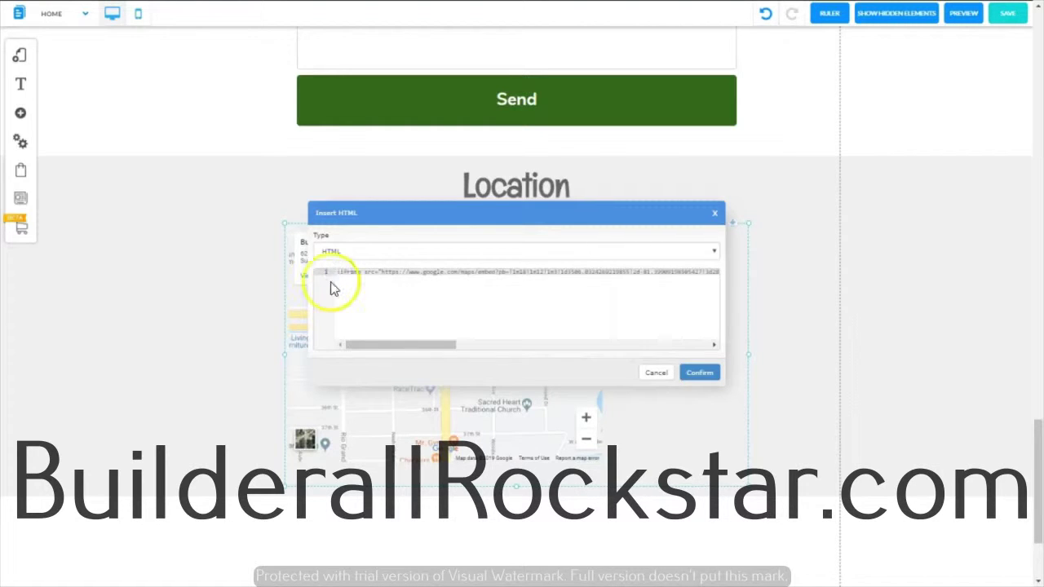
pyautogui.click(659, 273)
pyautogui.press('Return')
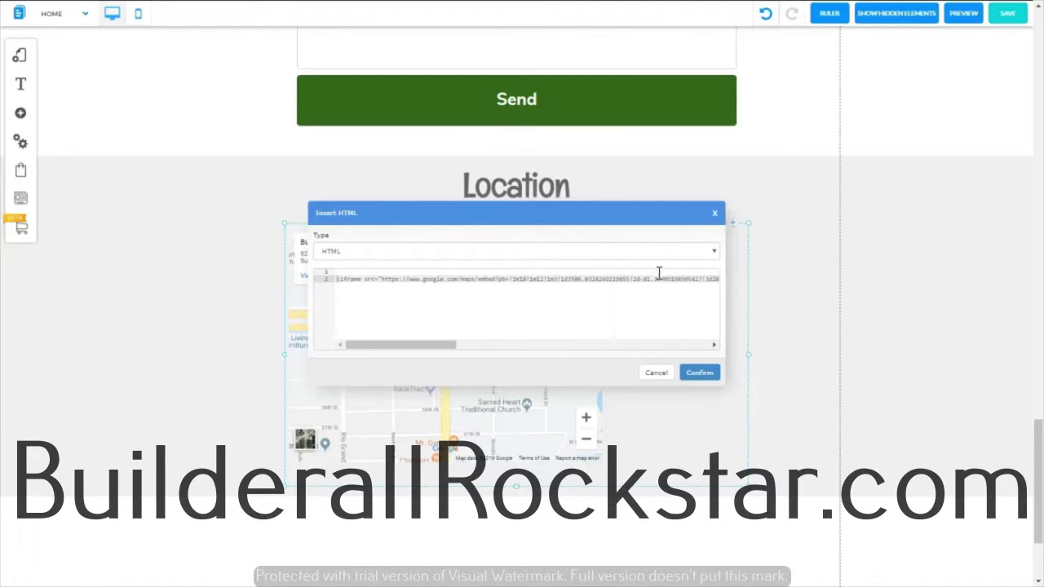
pyautogui.click(331, 285)
pyautogui.click(339, 275)
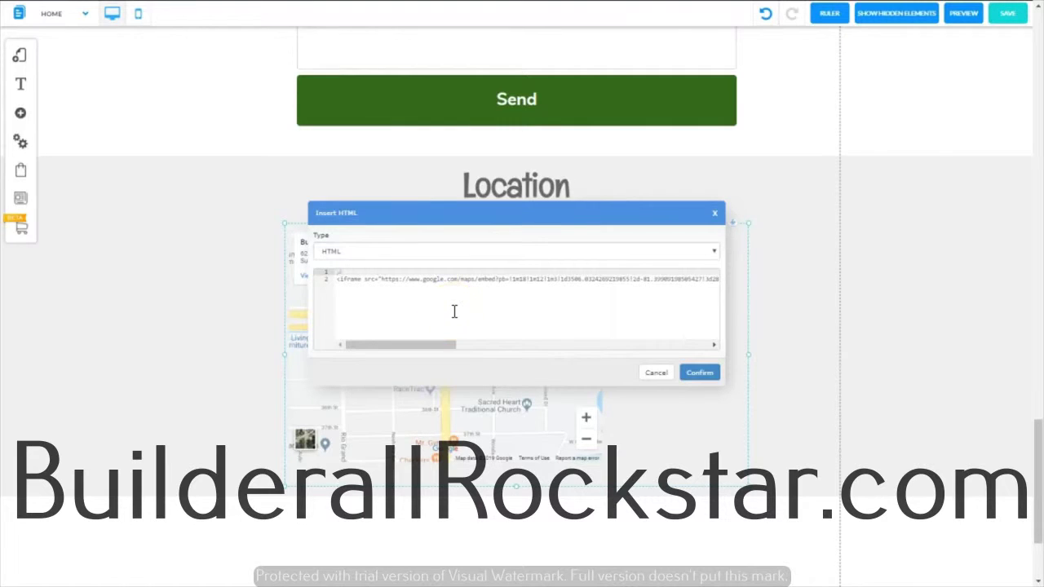
pyautogui.write('center>')
# Insert the closing line ",/center." on a new line after the end of the iframe code
pyautogui.moveTo(431, 342); pyautogui.dragTo(708, 346)
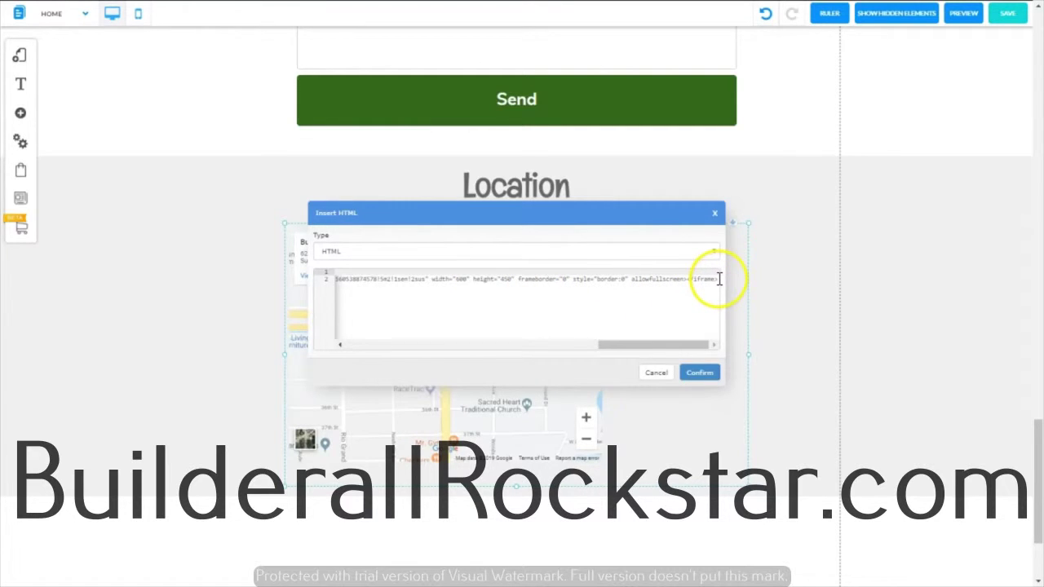
pyautogui.click(718, 279)
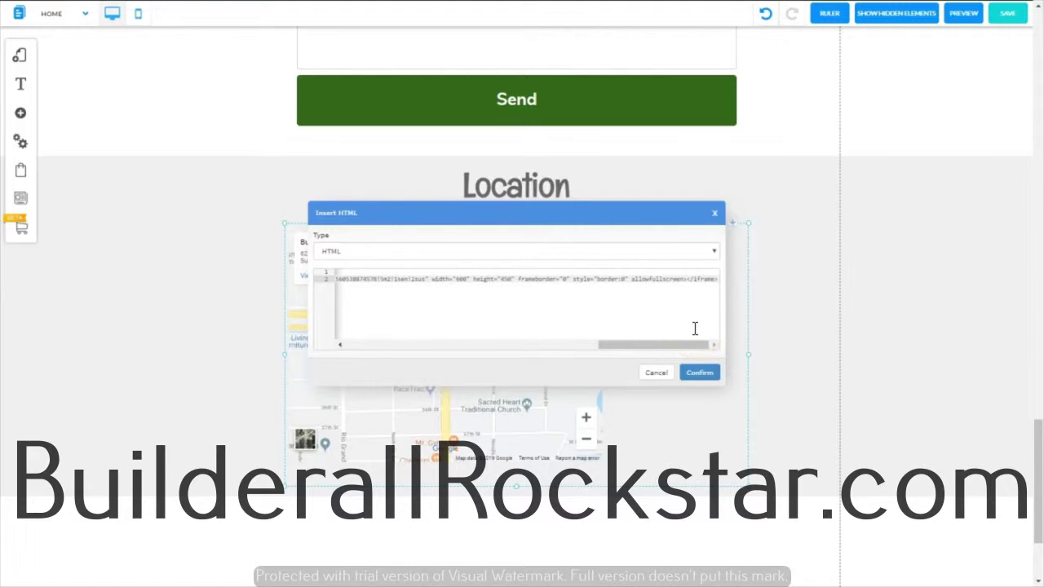
pyautogui.press('Return')
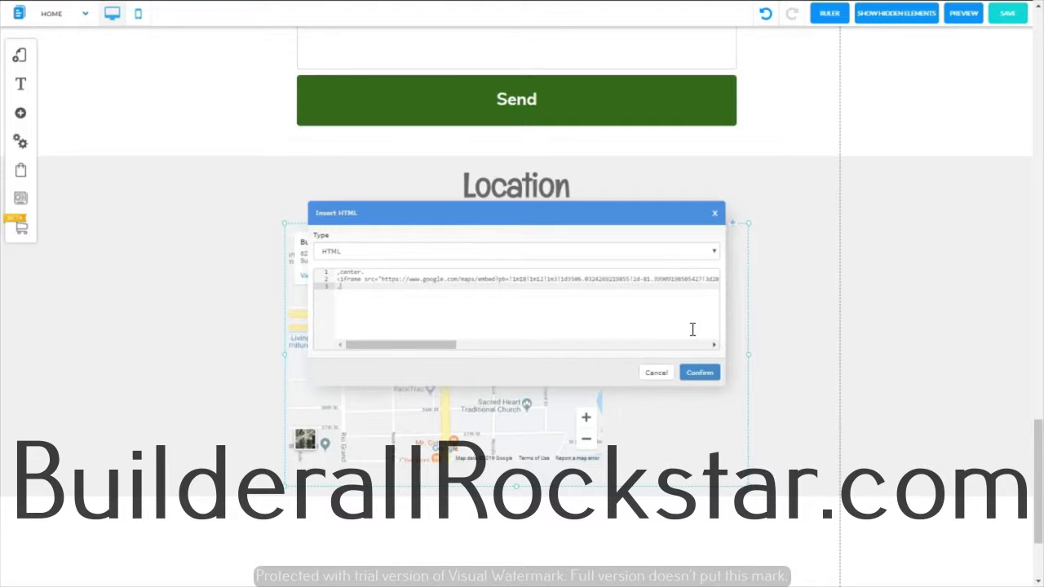
pyautogui.write('/center>')
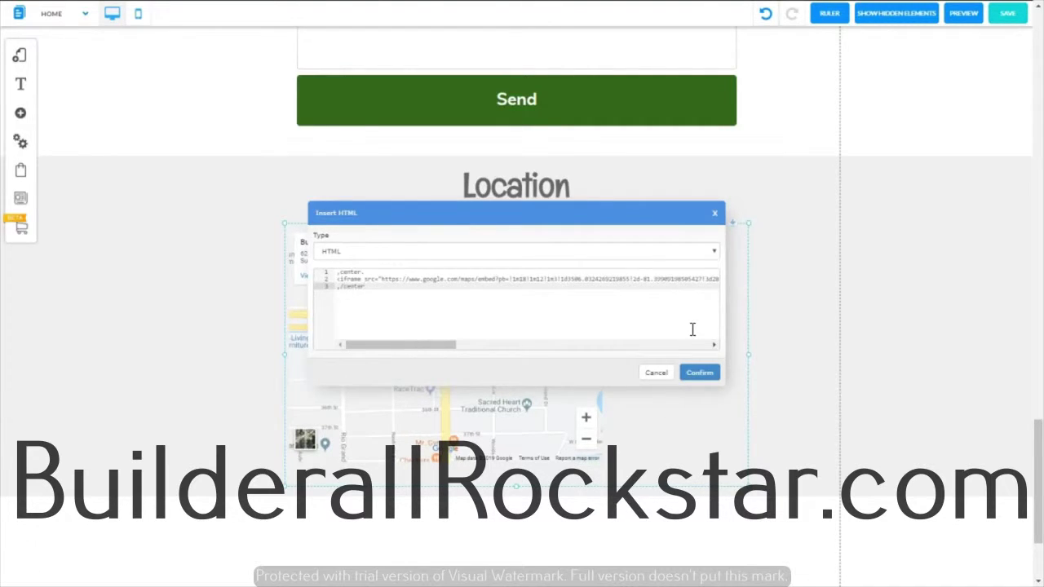
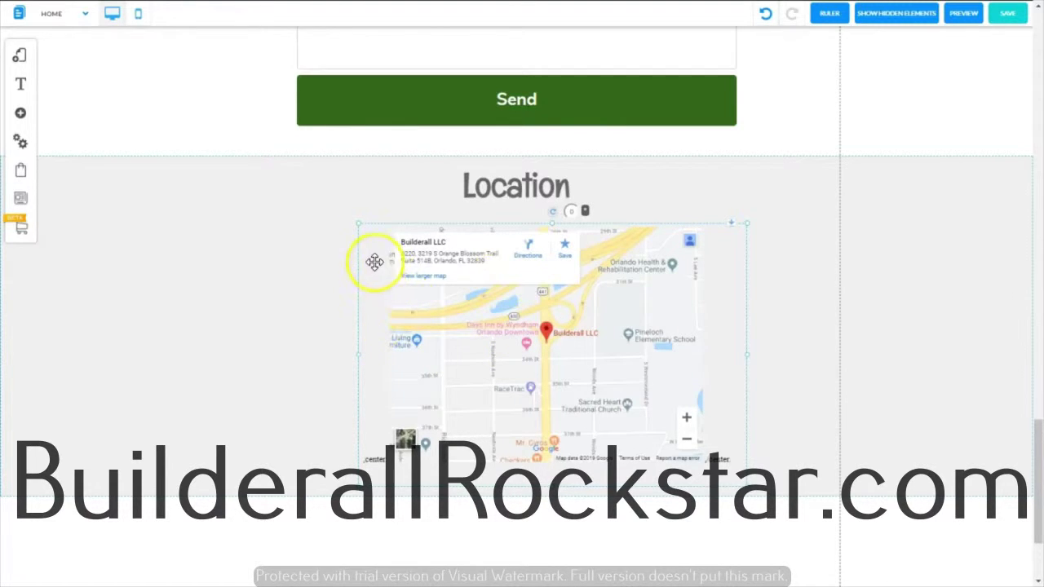
# Resize the map element from its upper corner to about 759 wide and center it on the page
pyautogui.moveTo(353, 217)
pyautogui.mouseDown()
pyautogui.moveTo(333, 205)
pyautogui.moveTo(359, 239)
pyautogui.moveTo(351, 228)
pyautogui.mouseUp()
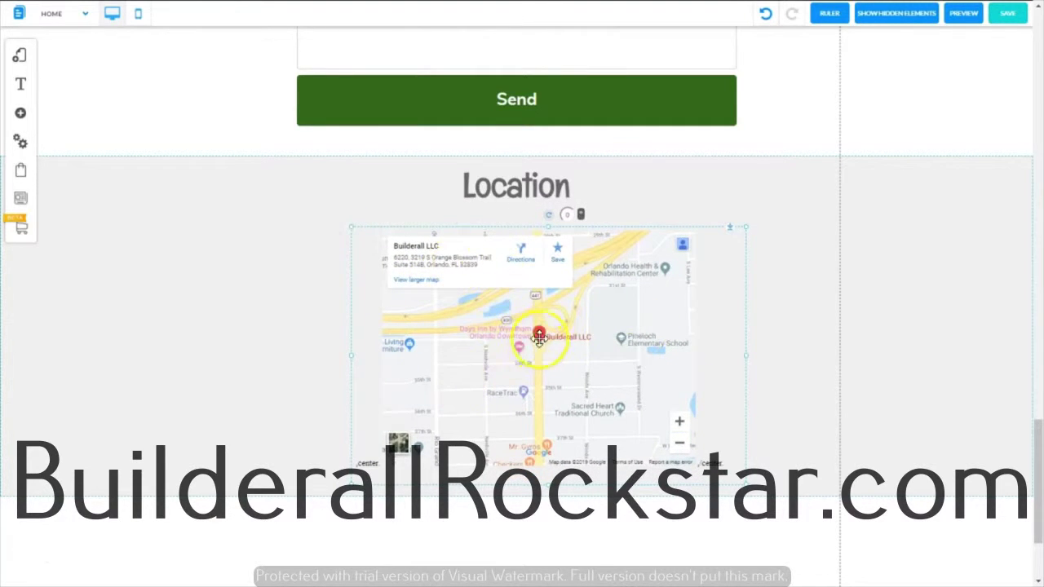
pyautogui.rightClick(602, 261)
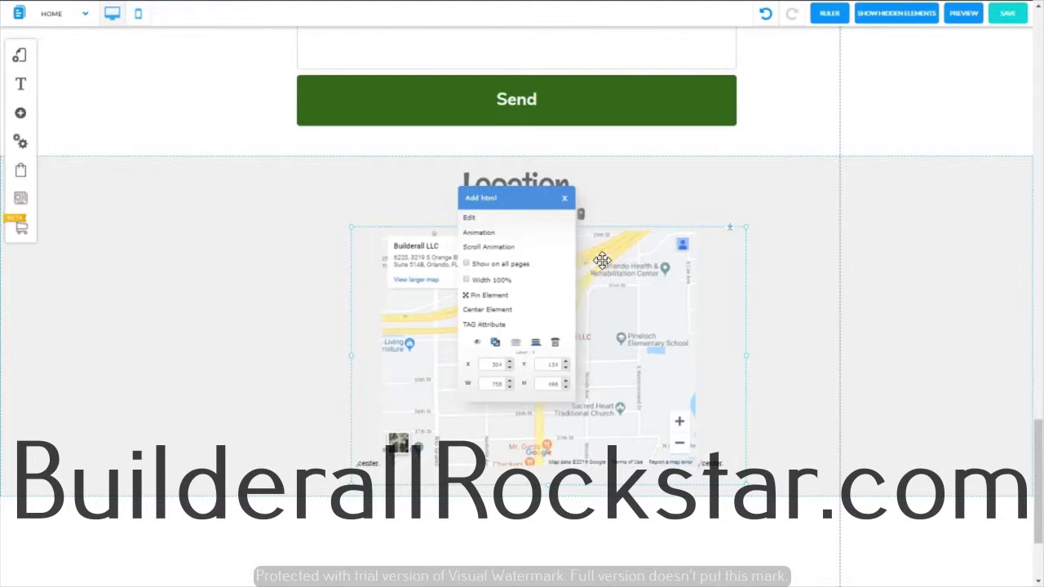
pyautogui.click(506, 311)
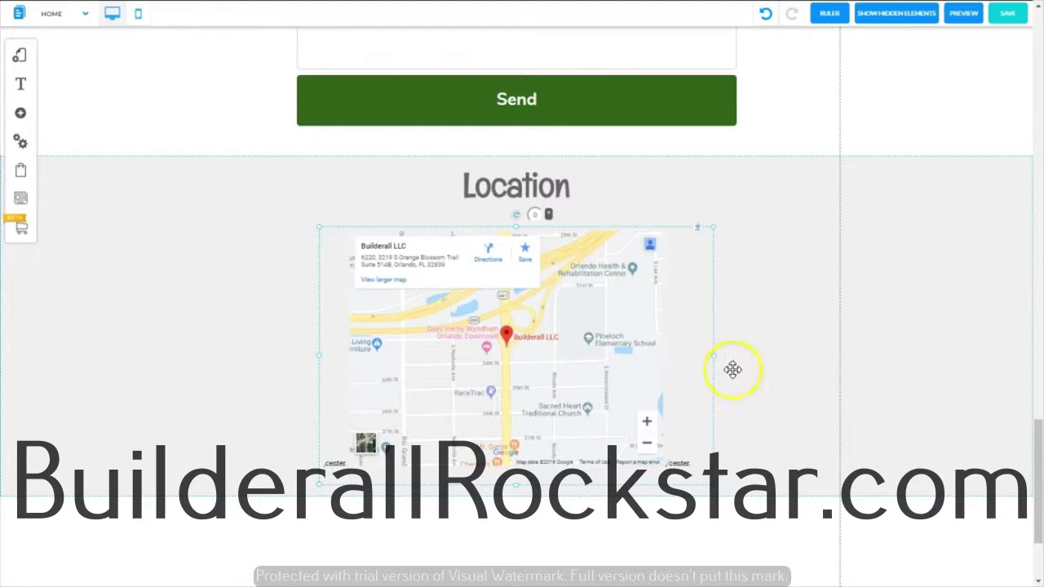
# Move the map element up slightly so it sits closer beneath the Location heading
pyautogui.click(657, 294)
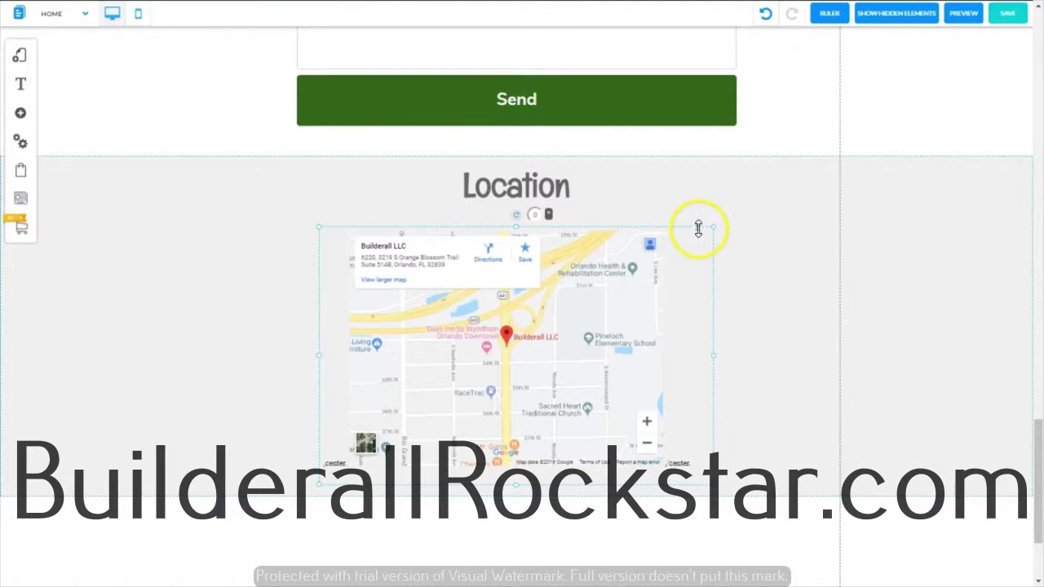
pyautogui.moveTo(698, 227); pyautogui.dragTo(700, 213)
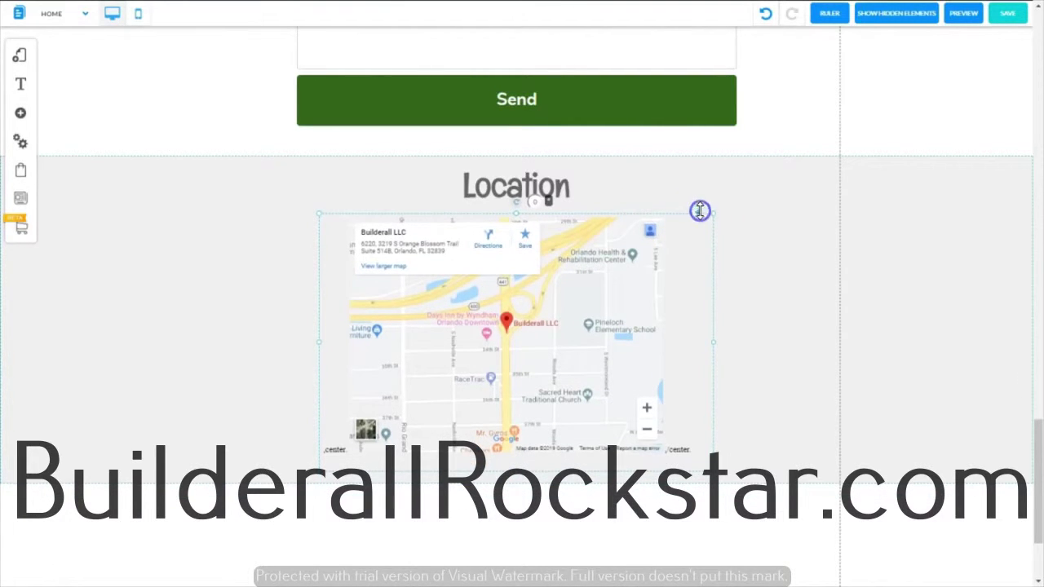
pyautogui.click(767, 458)
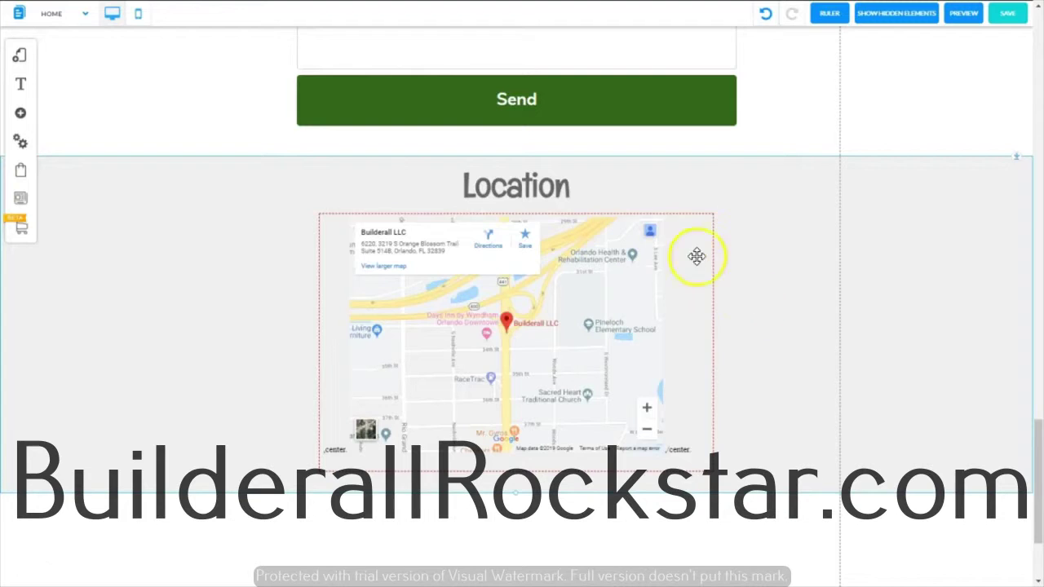
# Preview the page with the map in the Location section, return to editing and save the site
pyautogui.click(970, 15)
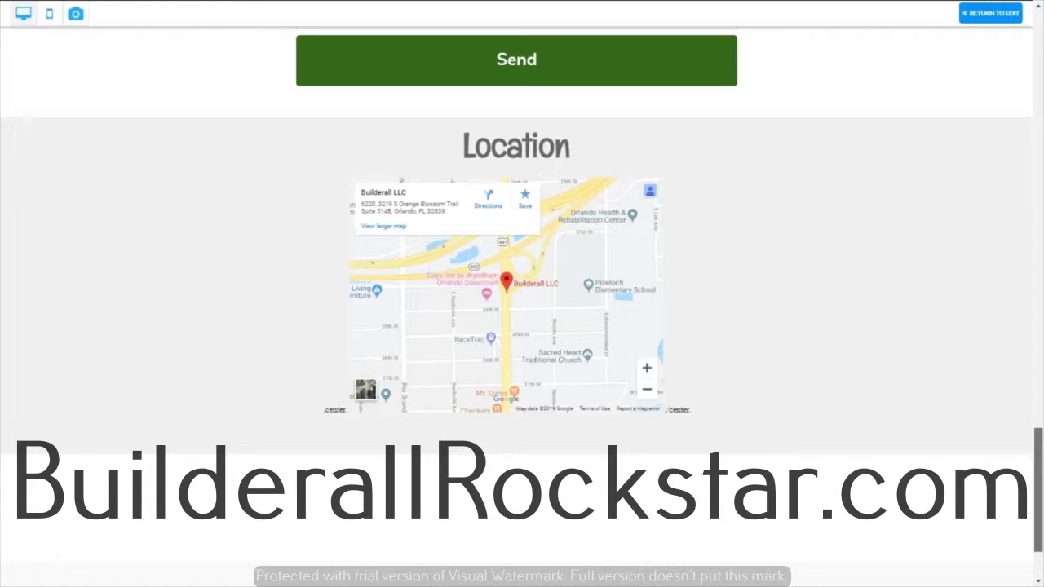
pyautogui.click(989, 15)
pyautogui.click(1010, 15)
pyautogui.click(648, 400)
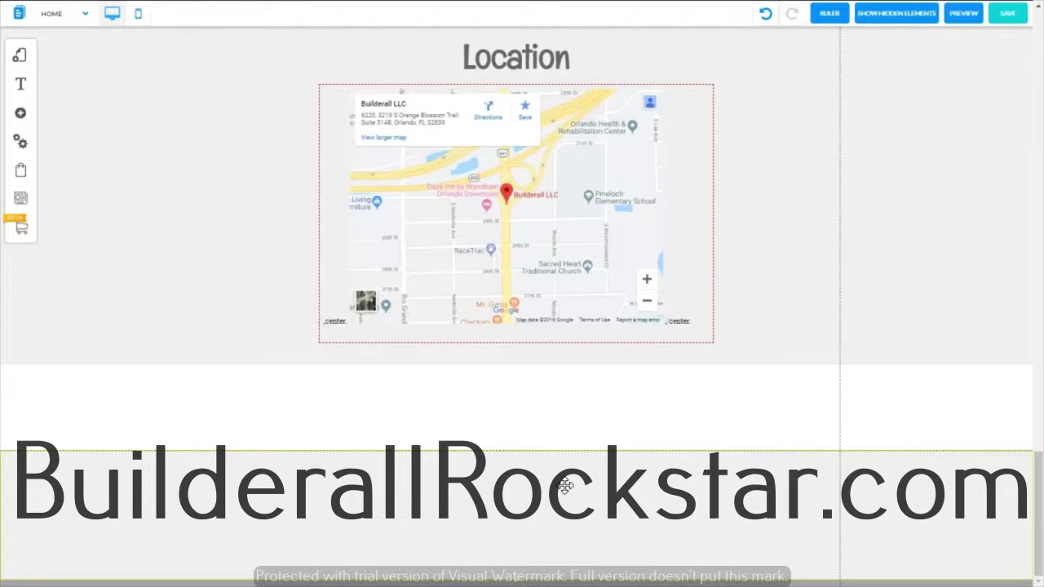
# Set the footer's background color to the dark red from the favorite colors
pyautogui.click(565, 486)
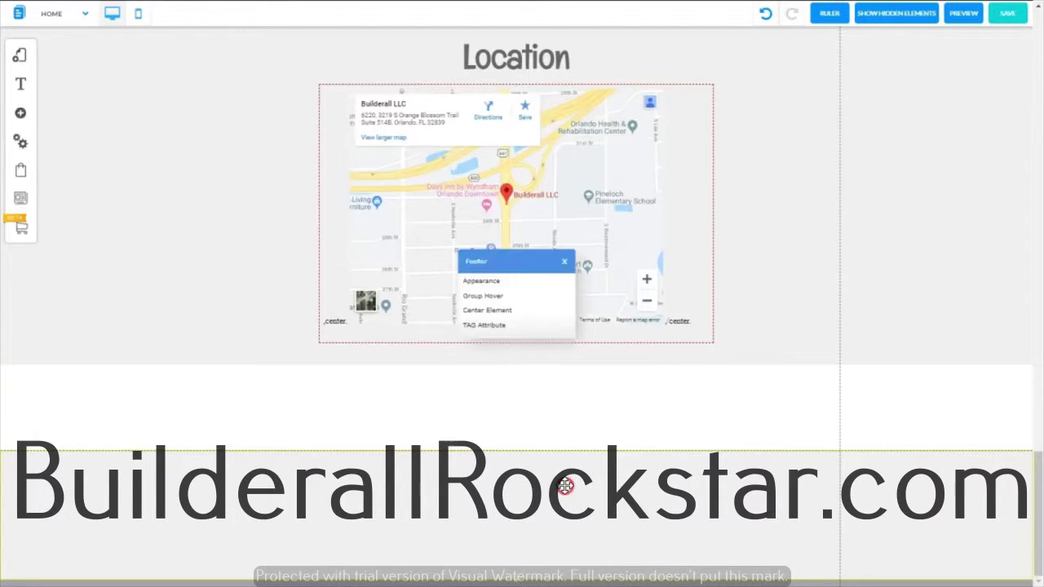
pyautogui.click(495, 280)
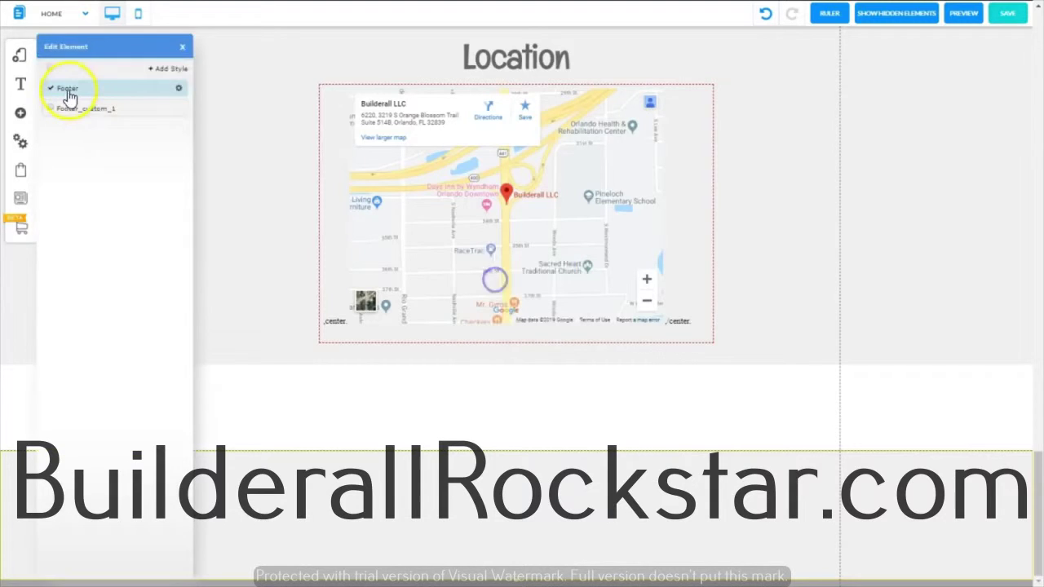
pyautogui.click(178, 89)
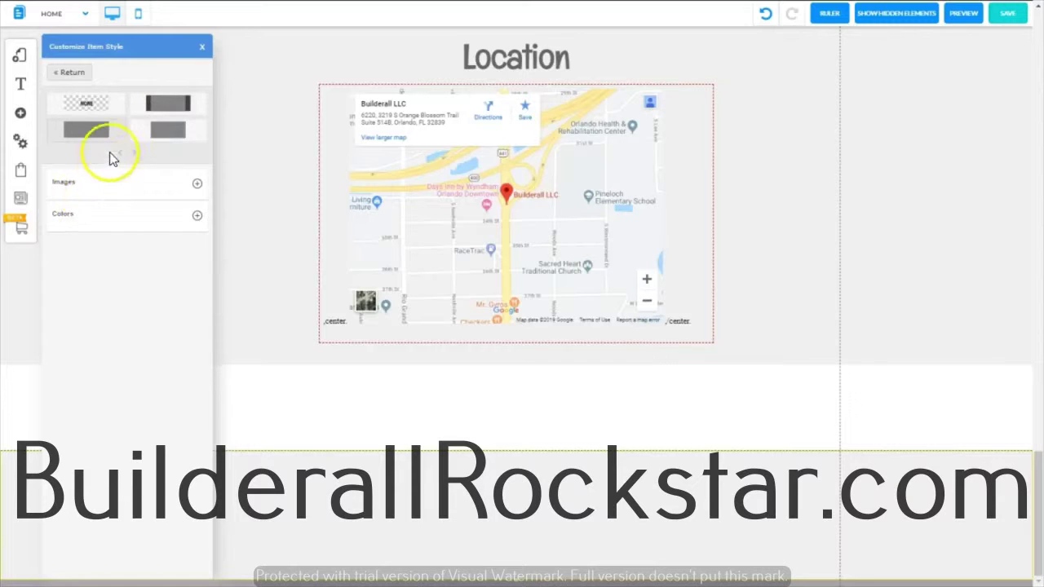
pyautogui.click(196, 217)
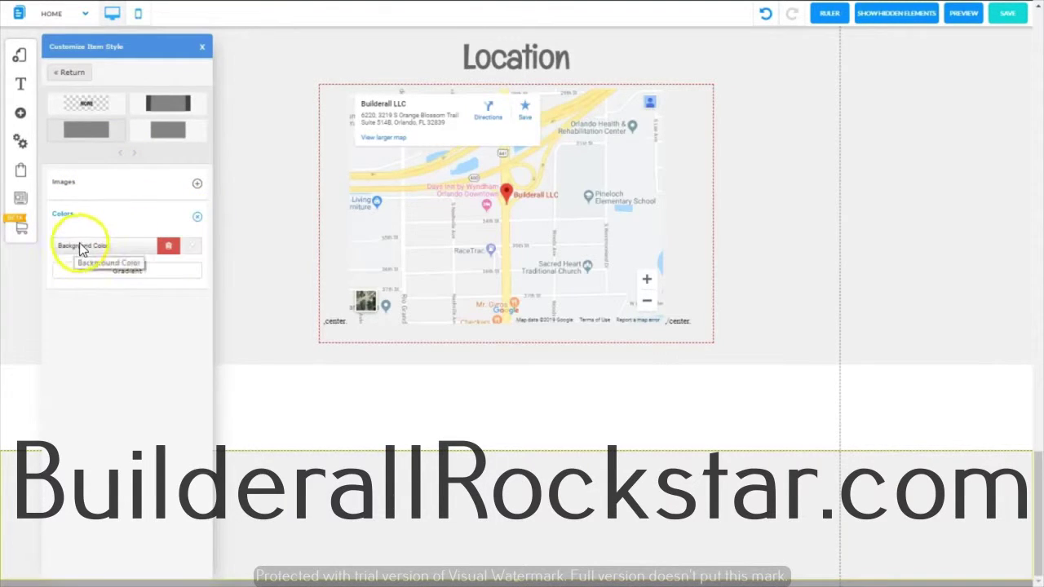
pyautogui.click(196, 253)
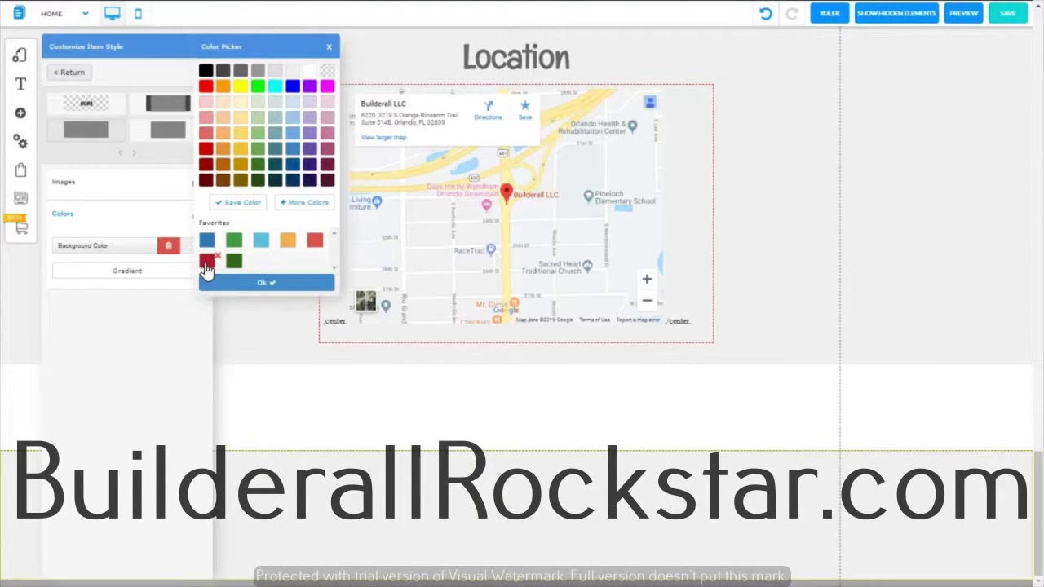
pyautogui.click(208, 261)
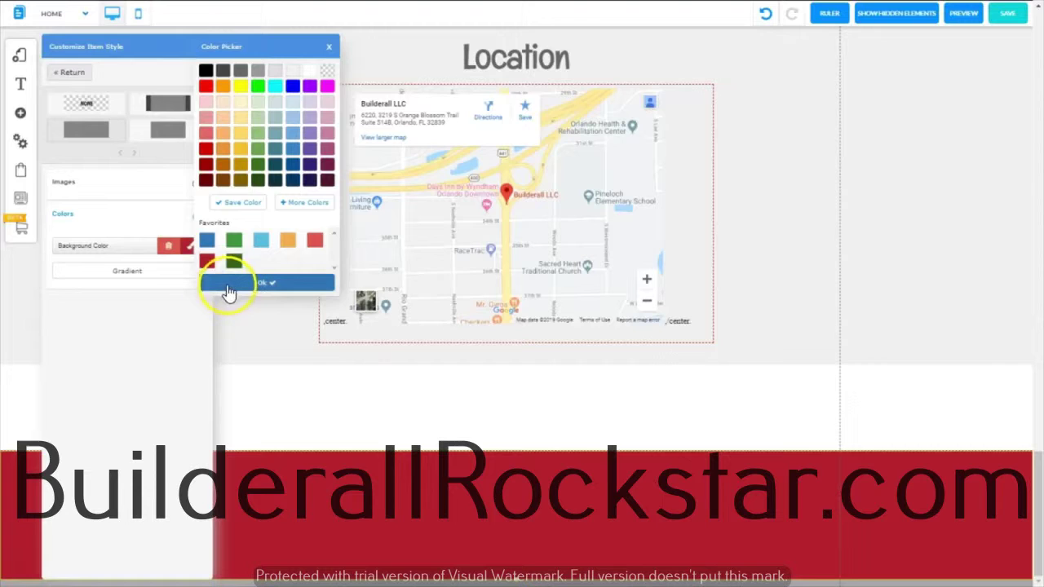
pyautogui.click(231, 282)
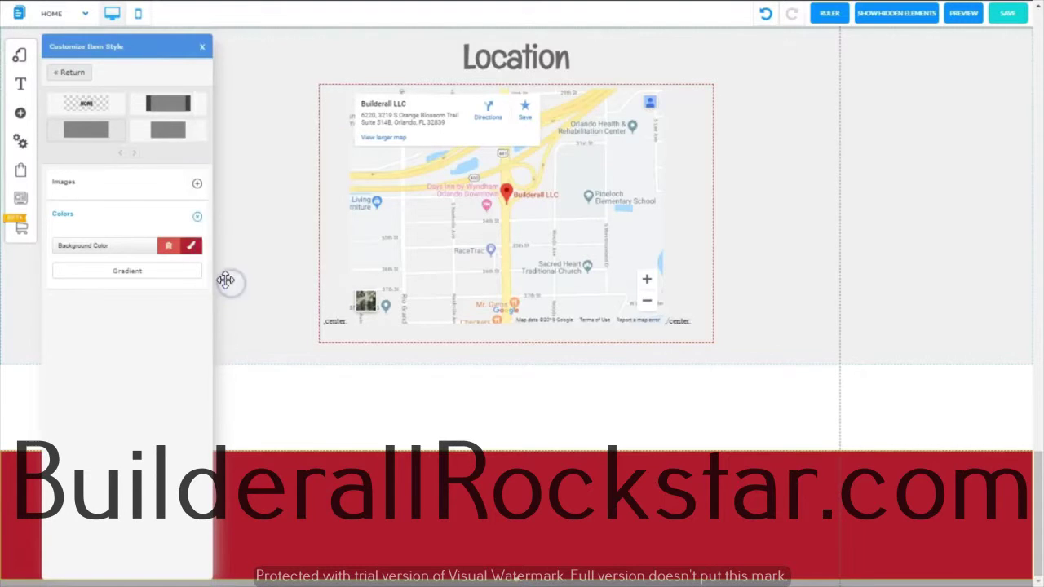
pyautogui.click(202, 46)
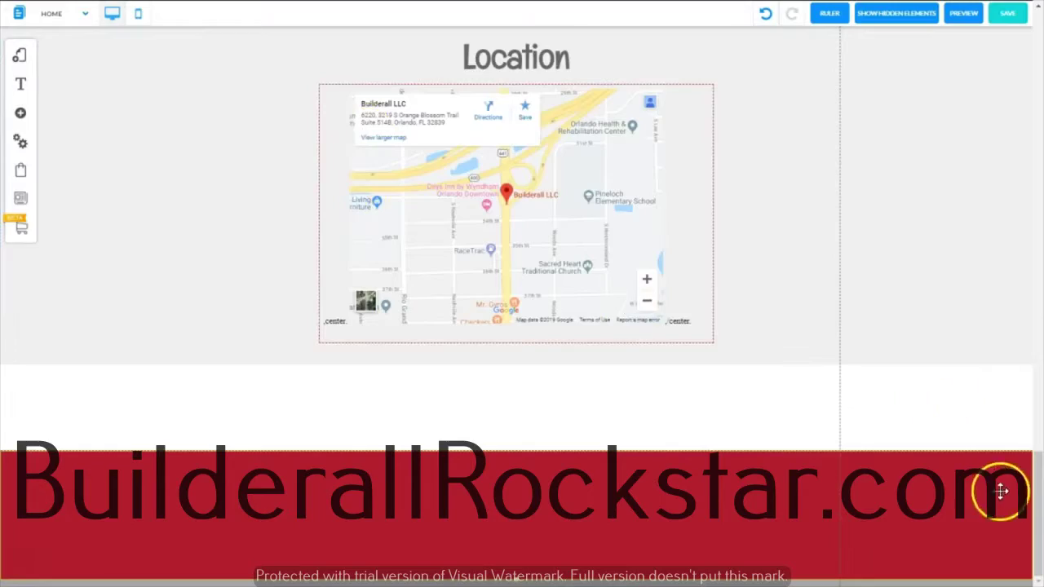
# Duplicate the Fruit Shop logo from the page header and place the copy in the red footer
pyautogui.moveTo(1031, 504); pyautogui.dragTo(1005, 34)
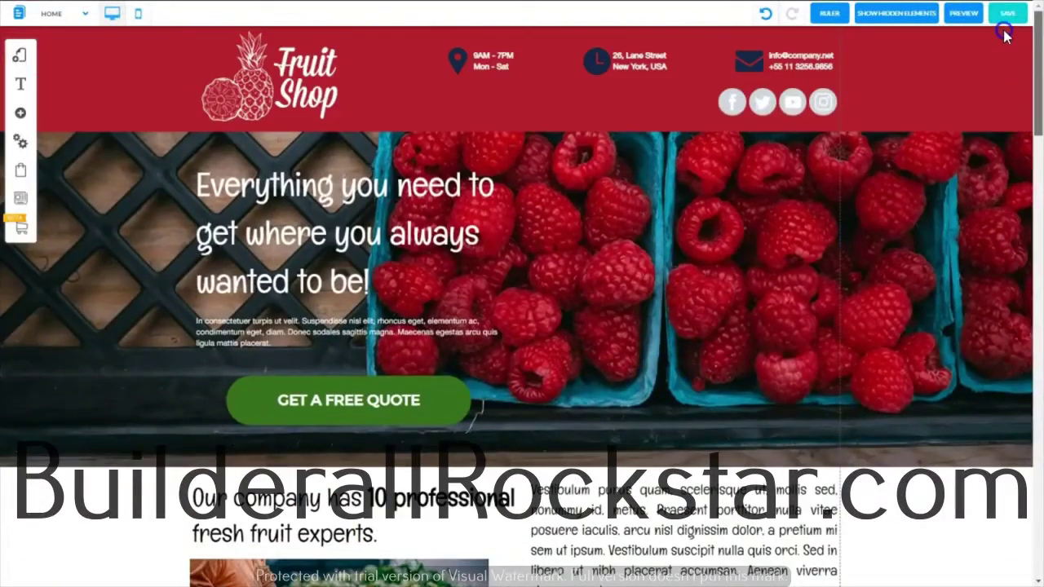
pyautogui.click(301, 79)
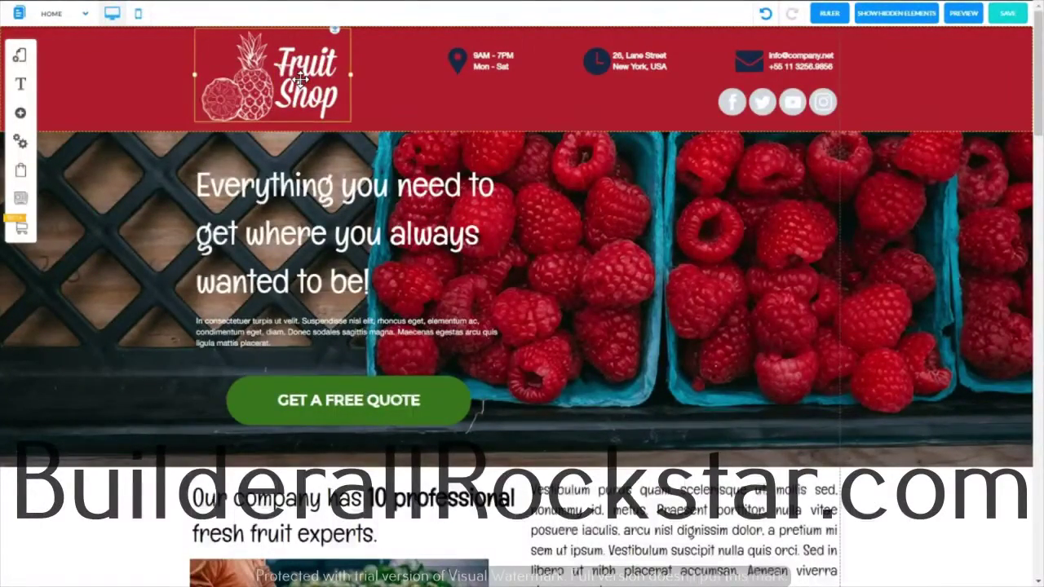
pyautogui.moveTo(301, 79); pyautogui.dragTo(513, 561)
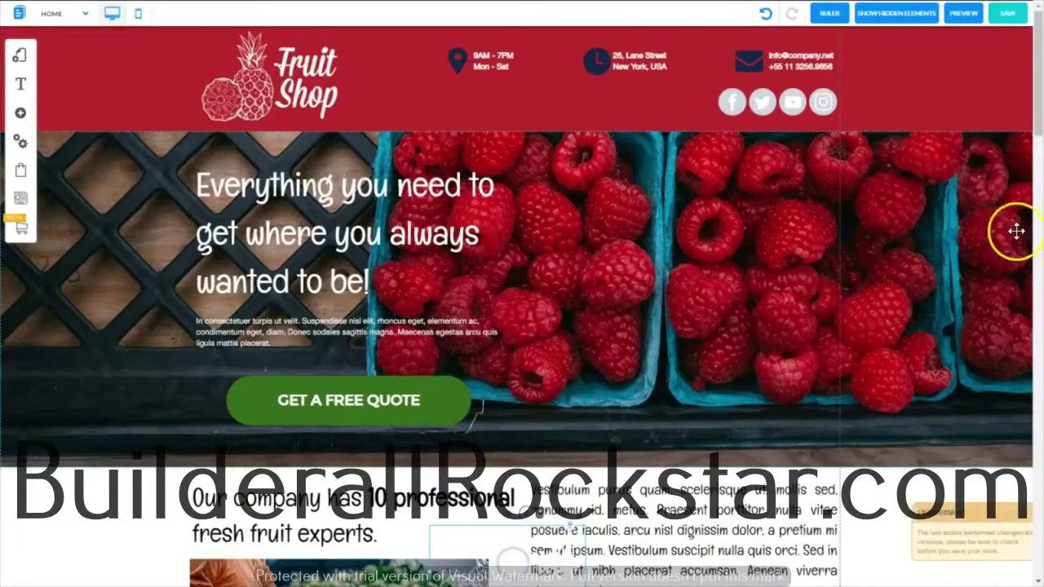
pyautogui.moveTo(1034, 121); pyautogui.dragTo(1035, 227)
pyautogui.moveTo(517, 89); pyautogui.dragTo(322, 571)
pyautogui.scroll(-5, 518, 514)
pyautogui.scroll(-10, 916, 354)
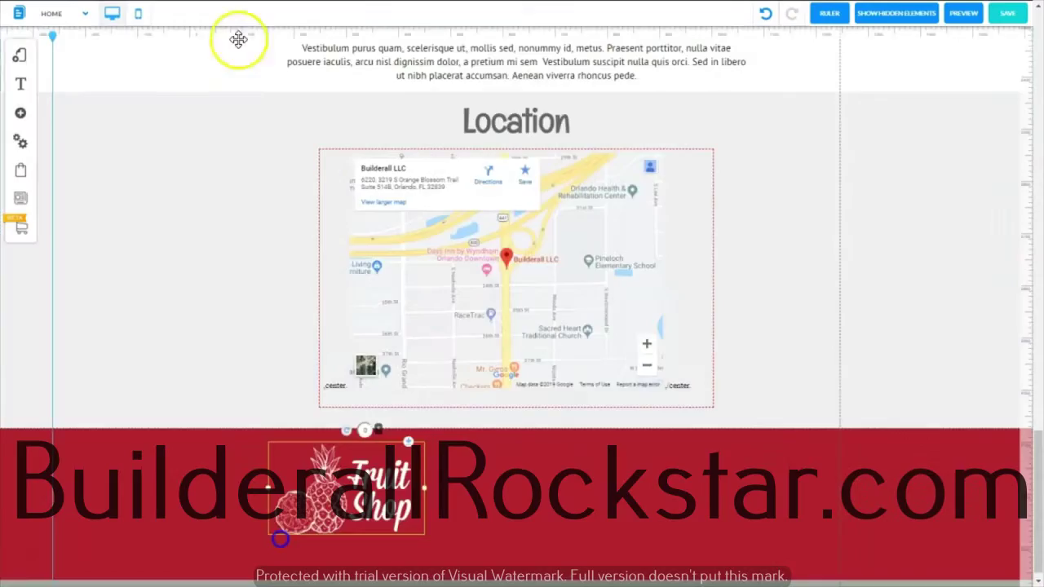
# Align the footer logo to a vertical ruler guide placed at -7px and make the logo slightly smaller
pyautogui.click(190, 45)
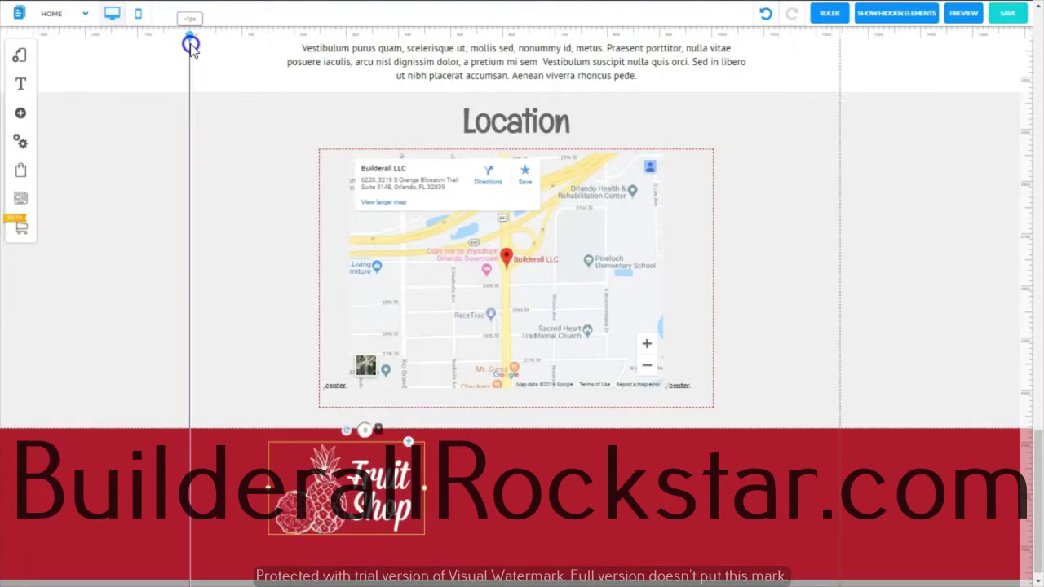
pyautogui.moveTo(366, 495); pyautogui.dragTo(286, 486)
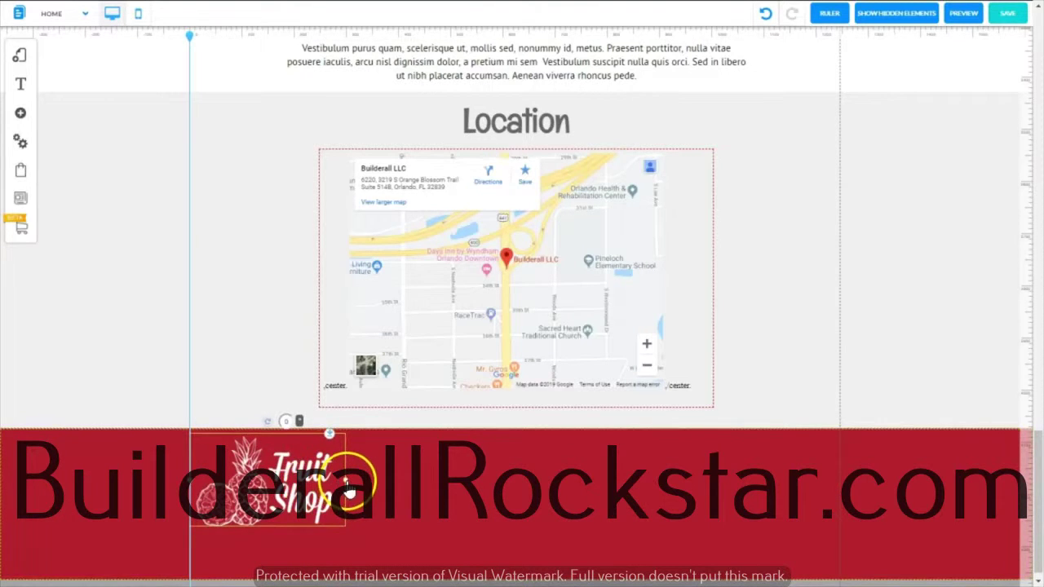
pyautogui.moveTo(347, 487); pyautogui.dragTo(325, 477)
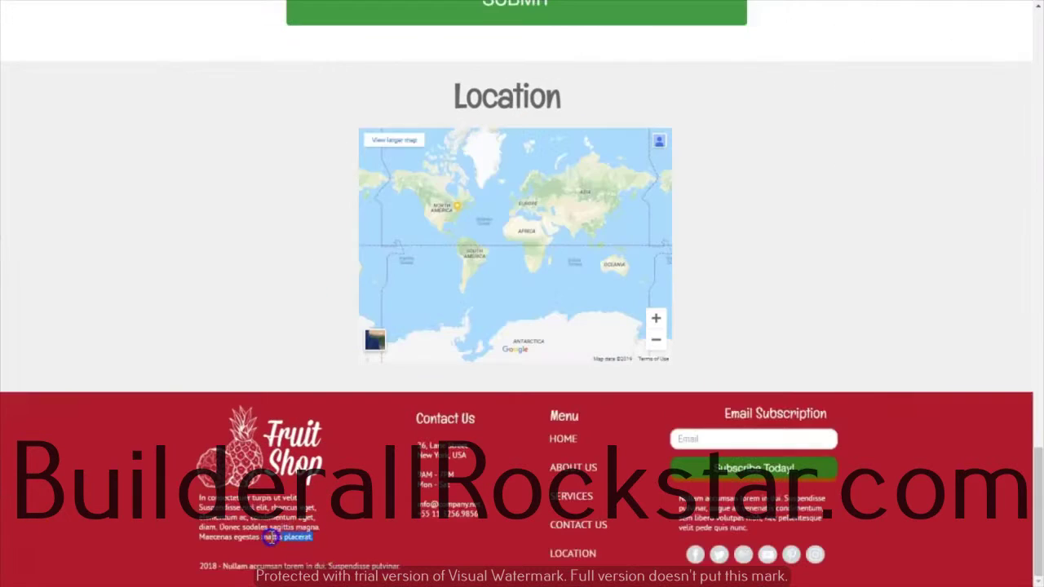
# Copy the paragraph below the logo in the reference site's footer and add a Body M text element to the red footer
pyautogui.moveTo(199, 498); pyautogui.dragTo(200, 574)
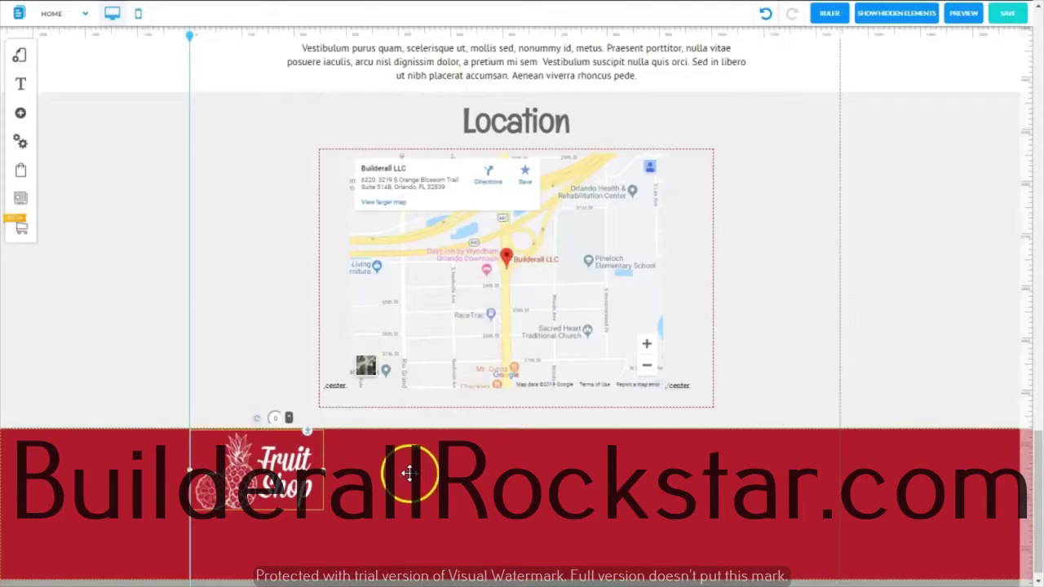
pyautogui.click(20, 113)
pyautogui.click(62, 102)
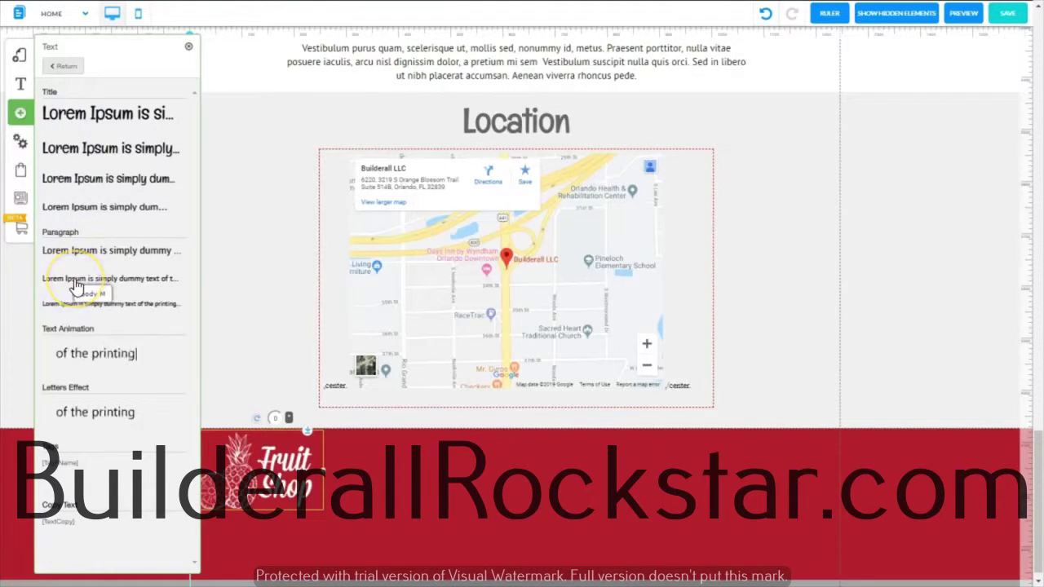
pyautogui.click(74, 280)
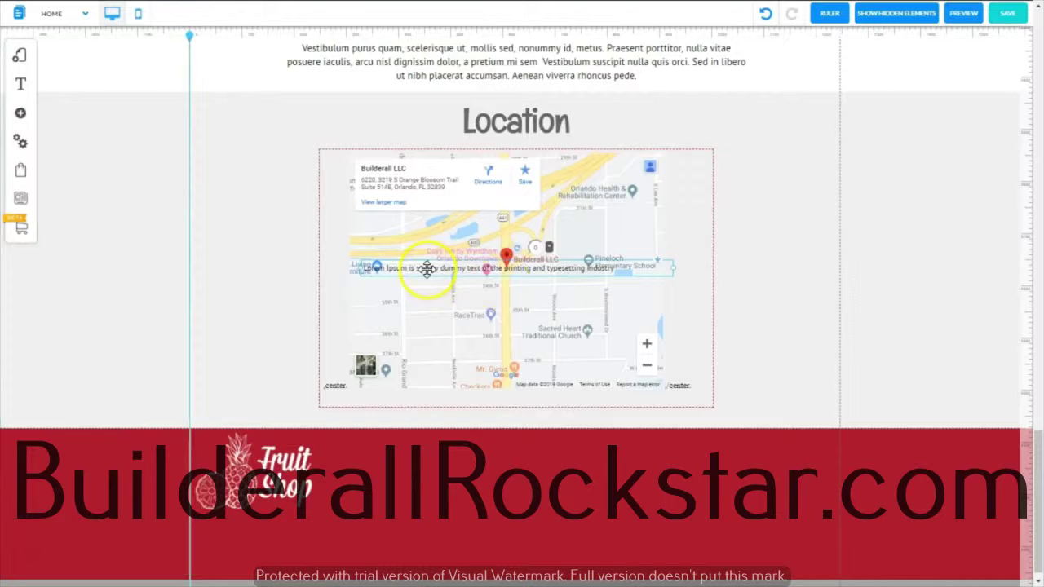
pyautogui.moveTo(427, 269); pyautogui.dragTo(418, 475)
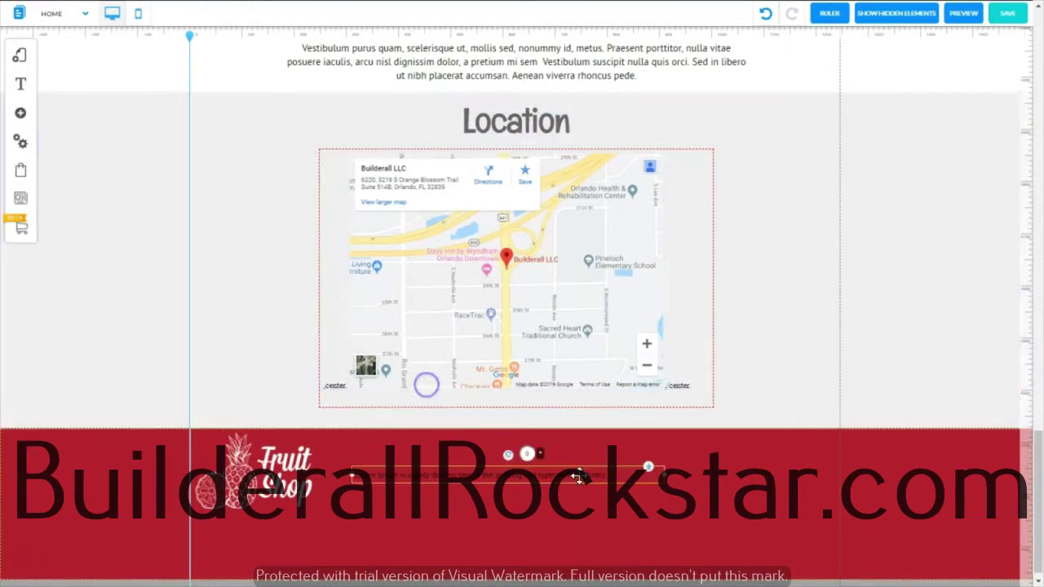
# Replace the placeholder text of the new footer text element with the copied paragraph
pyautogui.doubleClick(577, 477)
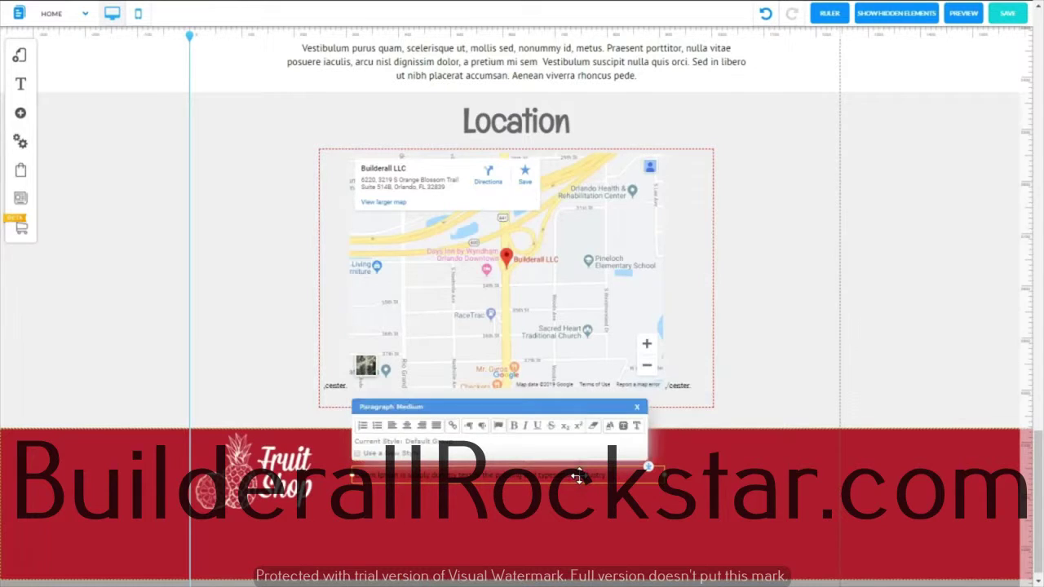
pyautogui.moveTo(608, 476); pyautogui.dragTo(356, 537)
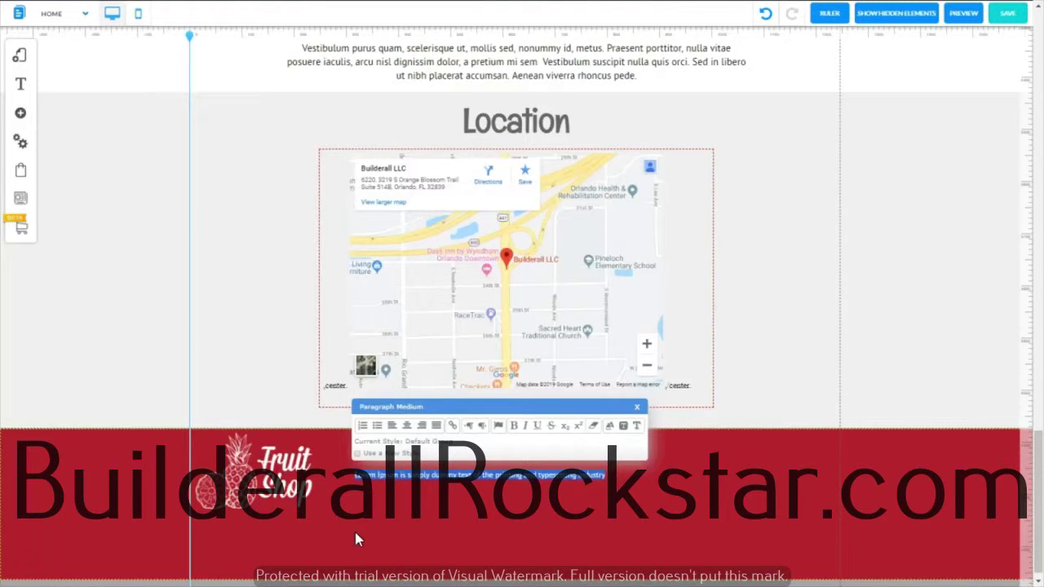
pyautogui.click(355, 532)
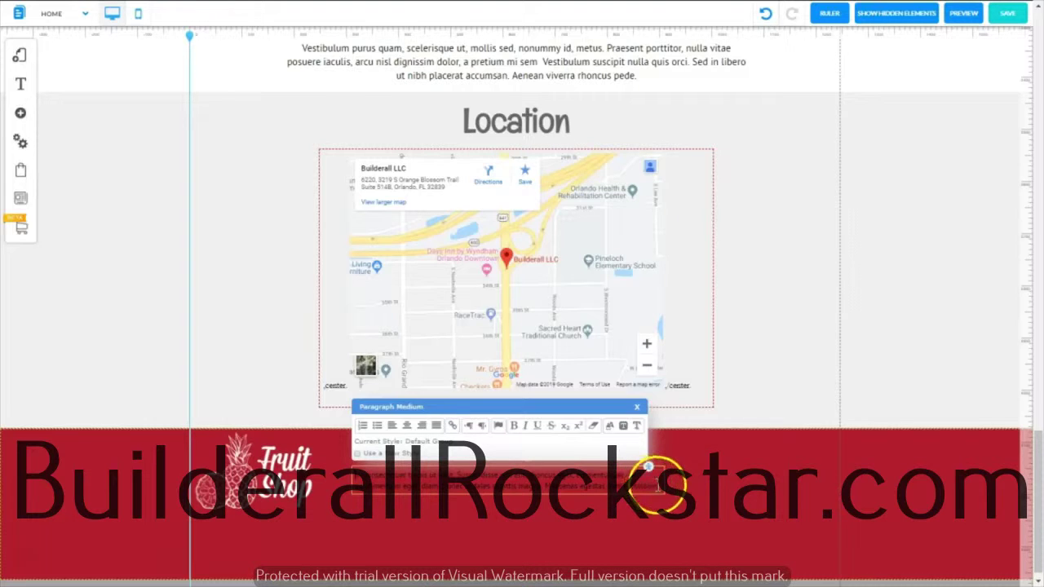
# Set the color of the whole footer paragraph to white and finish editing the text
pyautogui.moveTo(661, 485); pyautogui.dragTo(357, 476)
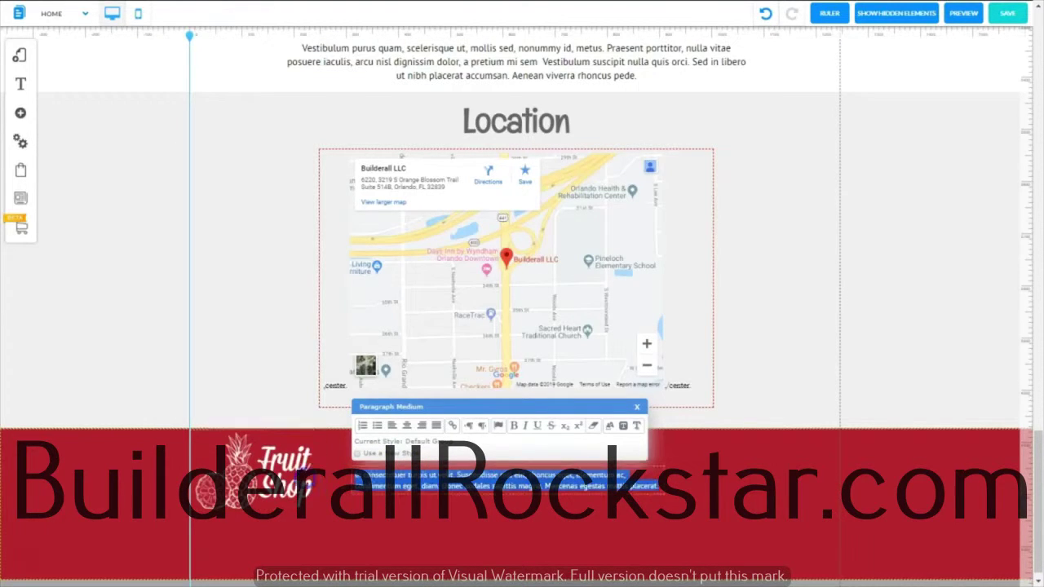
pyautogui.click(609, 425)
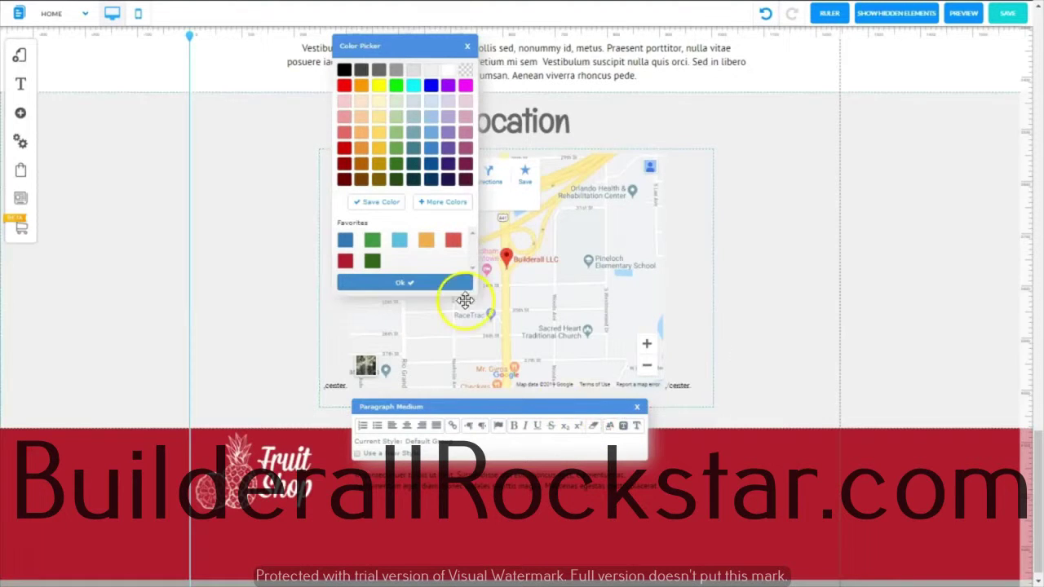
pyautogui.click(449, 69)
pyautogui.click(666, 481)
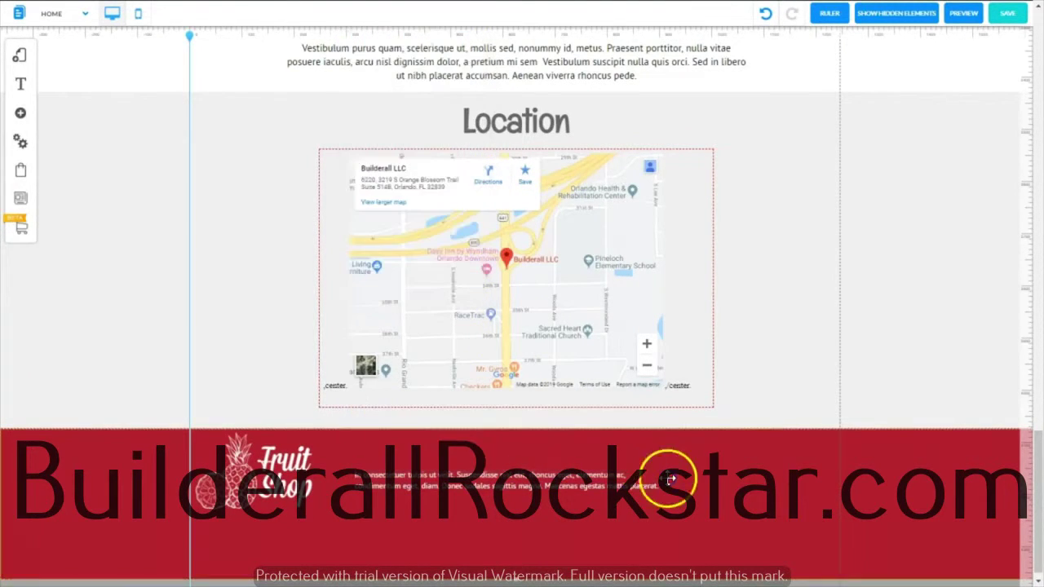
# Narrow the footer paragraph and place it beneath the logo along the guide, and extend the footer's height slightly
pyautogui.moveTo(661, 480); pyautogui.dragTo(263, 536)
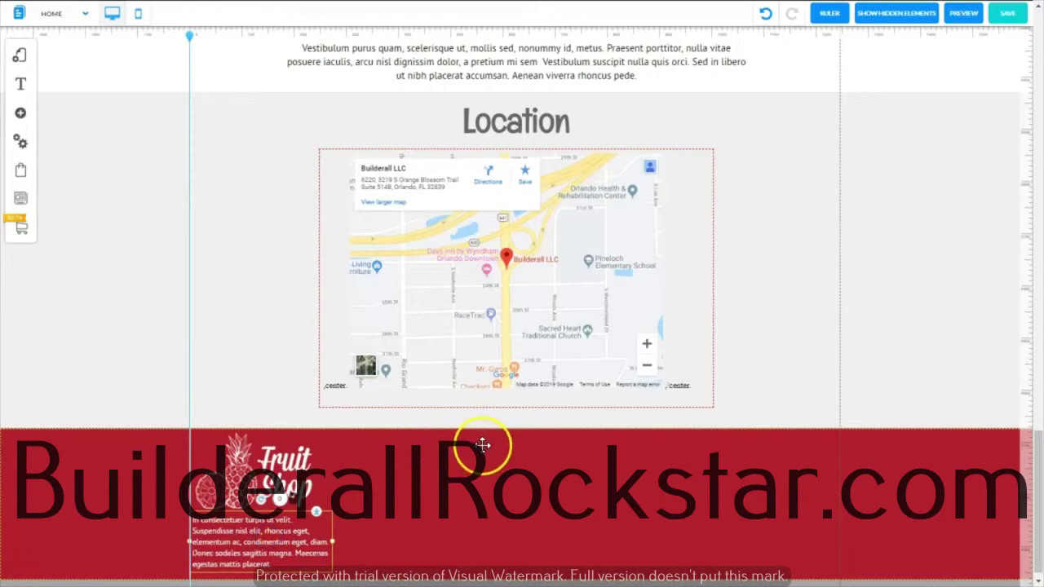
pyautogui.click(510, 428)
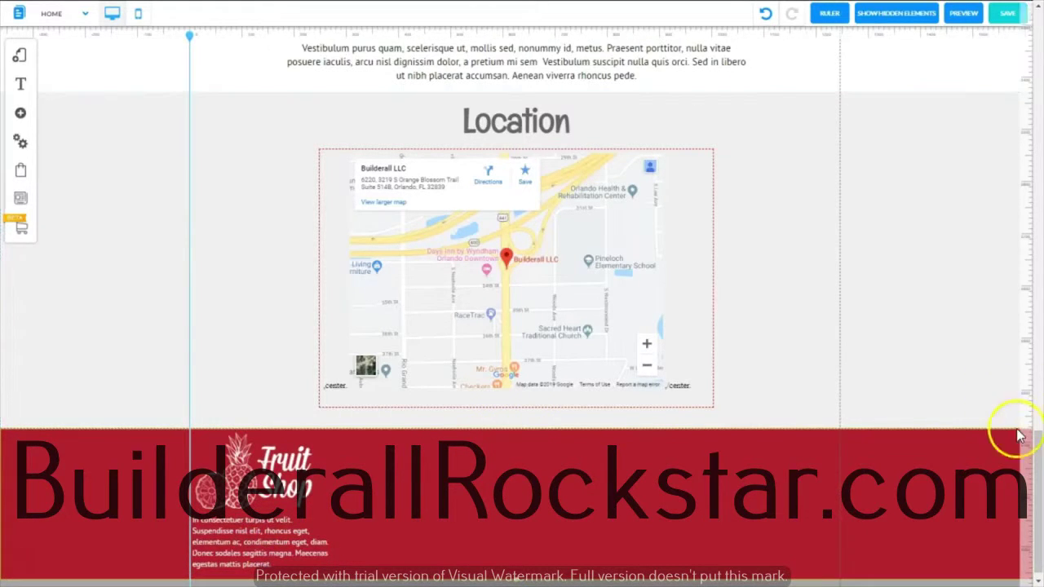
pyautogui.scroll(-1, 1026, 450)
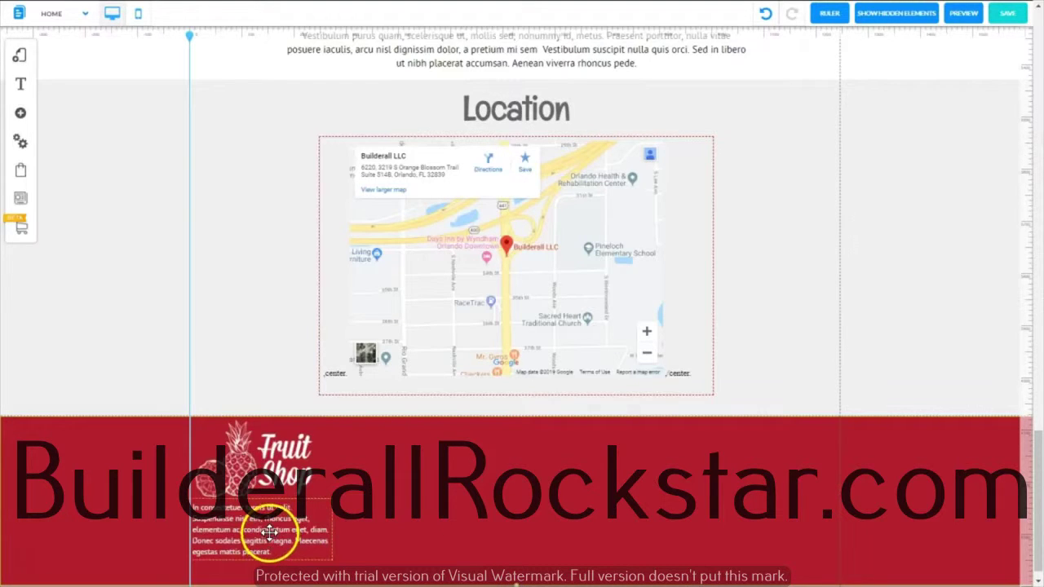
# Nudge the footer logo against the guide, and narrow the paragraph to the logo's width directly below it
pyautogui.click(269, 488)
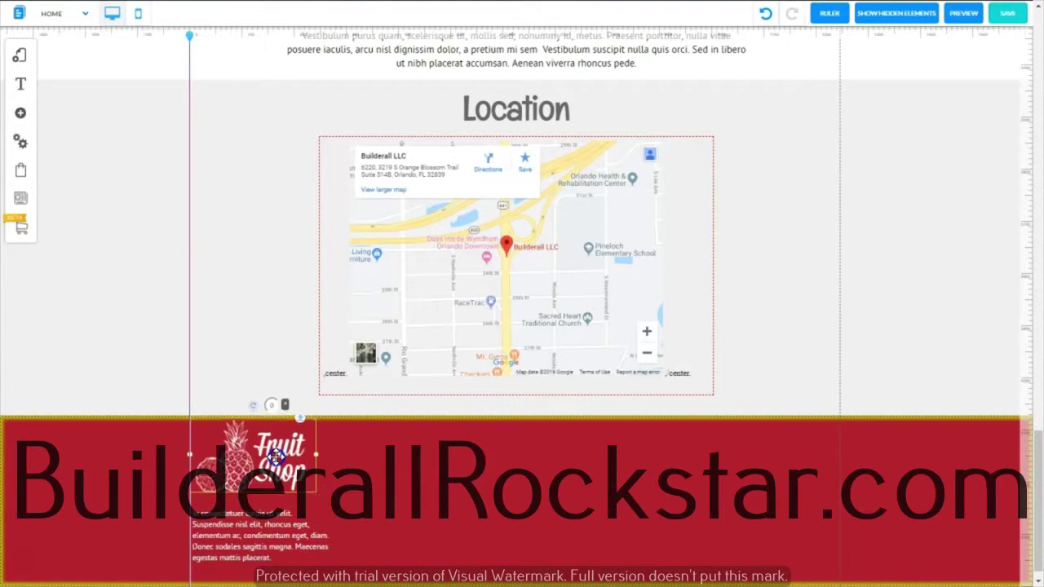
pyautogui.click(259, 534)
pyautogui.moveTo(258, 535); pyautogui.dragTo(259, 530)
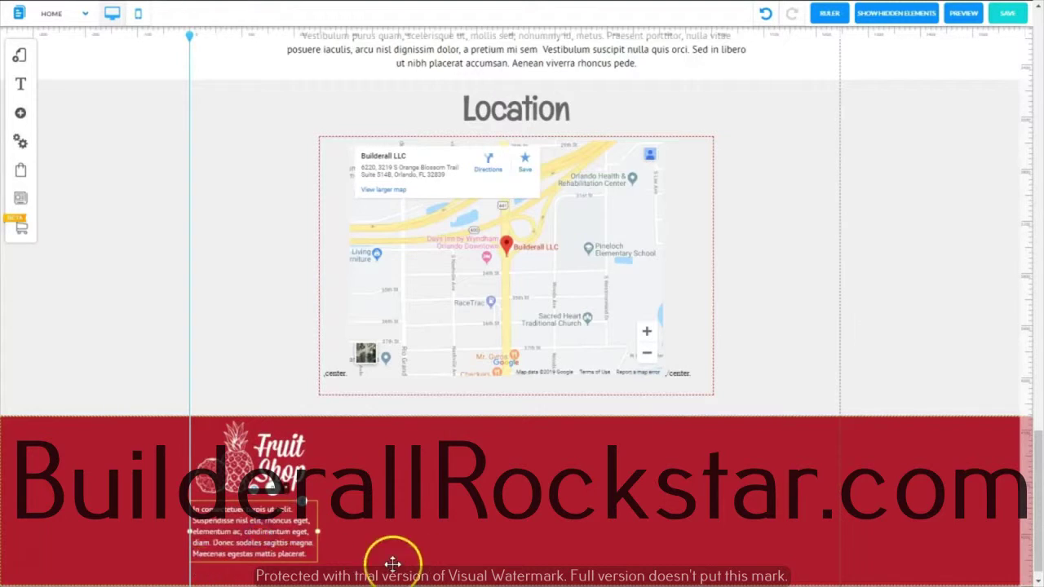
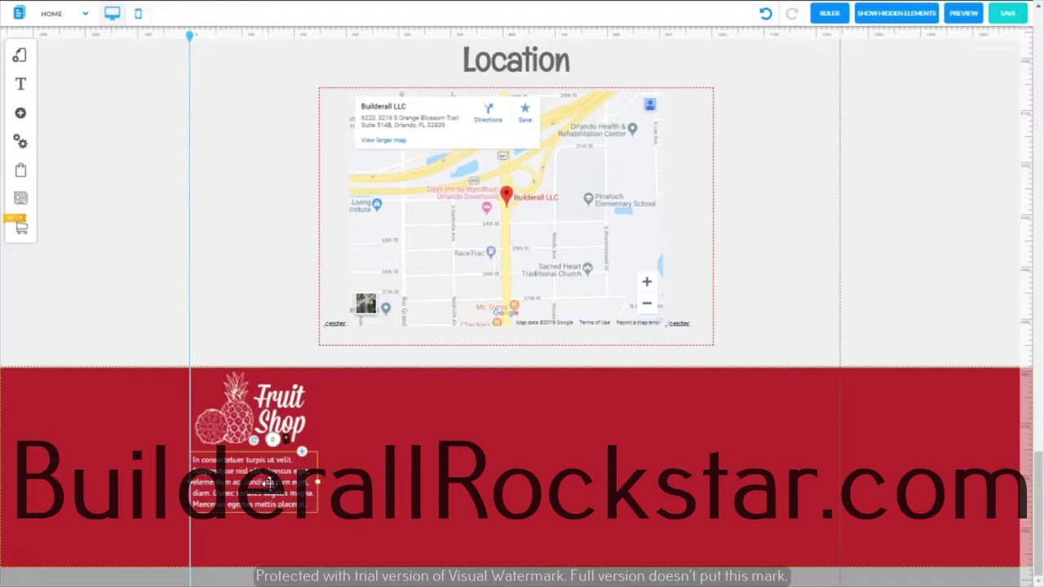
# Duplicate the footer paragraph beside the original and replace the copy's text with "2018 - Nullam accumsan lorem in dui. Suspendisse pulvinar."
pyautogui.click(270, 483)
pyautogui.moveTo(269, 487); pyautogui.dragTo(461, 441)
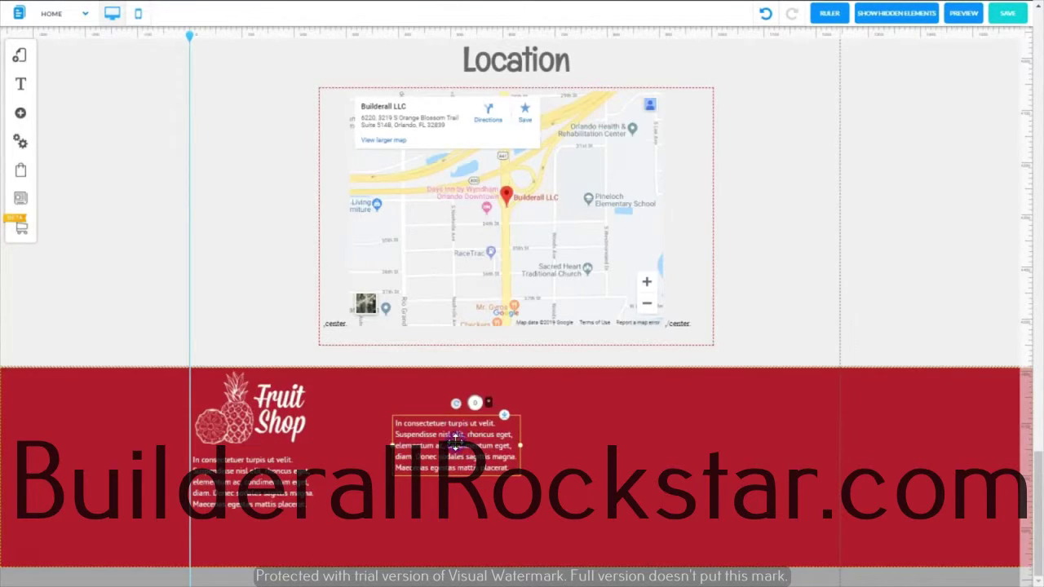
pyautogui.doubleClick(455, 440)
pyautogui.tripleClick(435, 473)
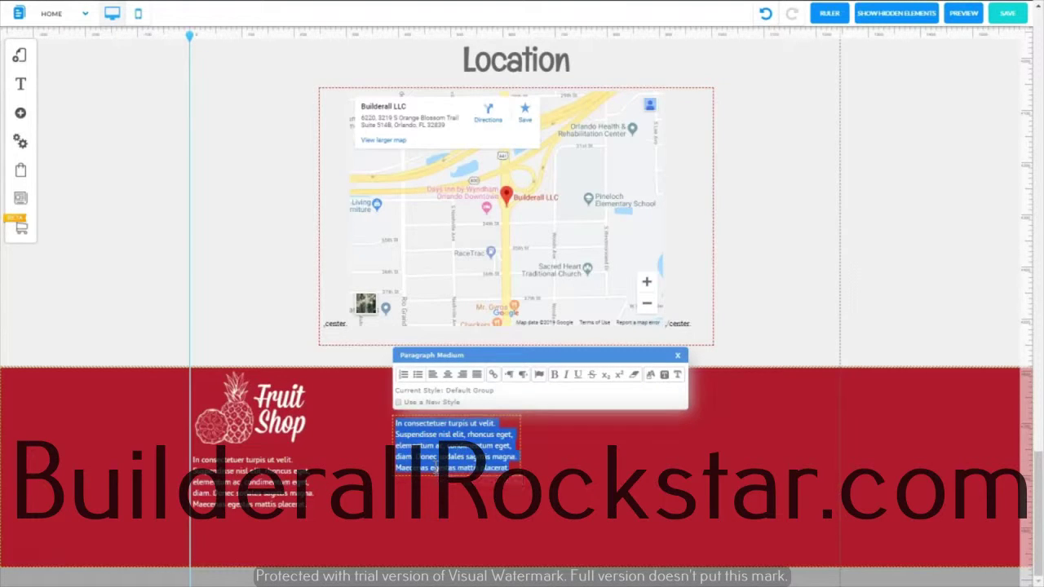
pyautogui.write('2018 - Nullam accumsan lorem in dui. Suspendisse pulvinar')
pyautogui.click(468, 467)
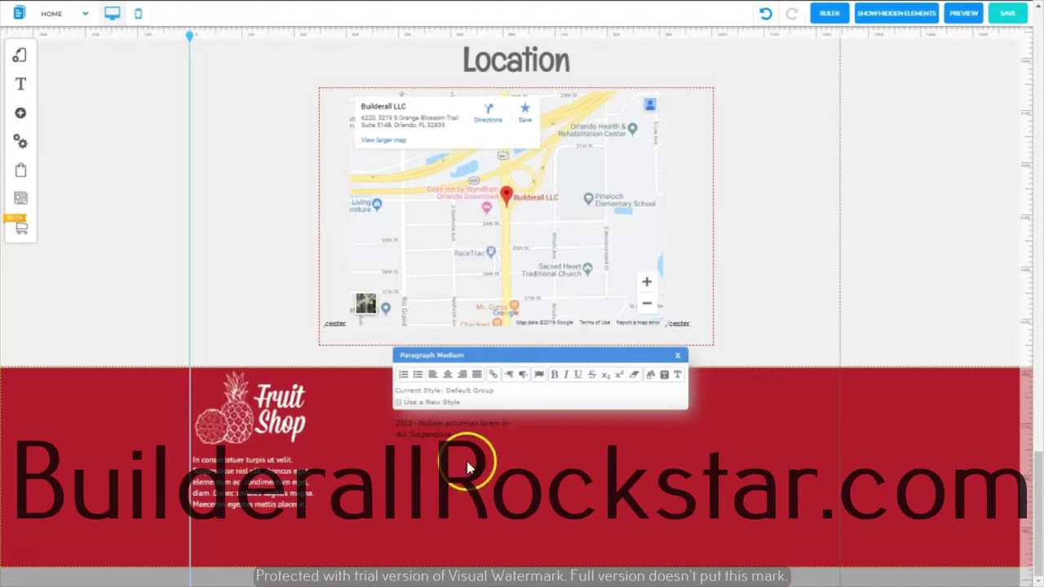
# Set the color of the whole 2018 footer text to white and finish editing it
pyautogui.moveTo(487, 424); pyautogui.dragTo(408, 424)
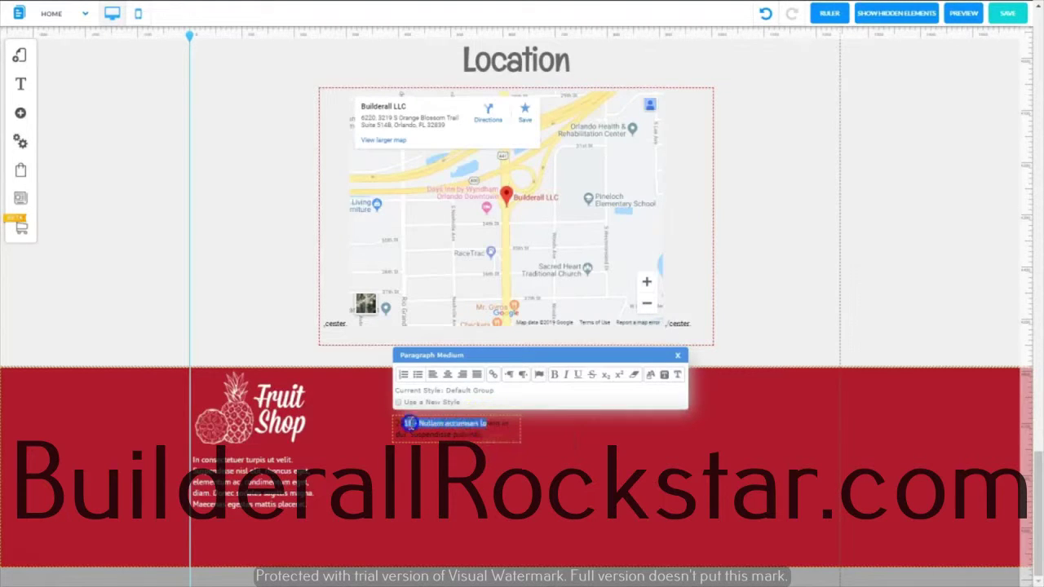
pyautogui.click(489, 435)
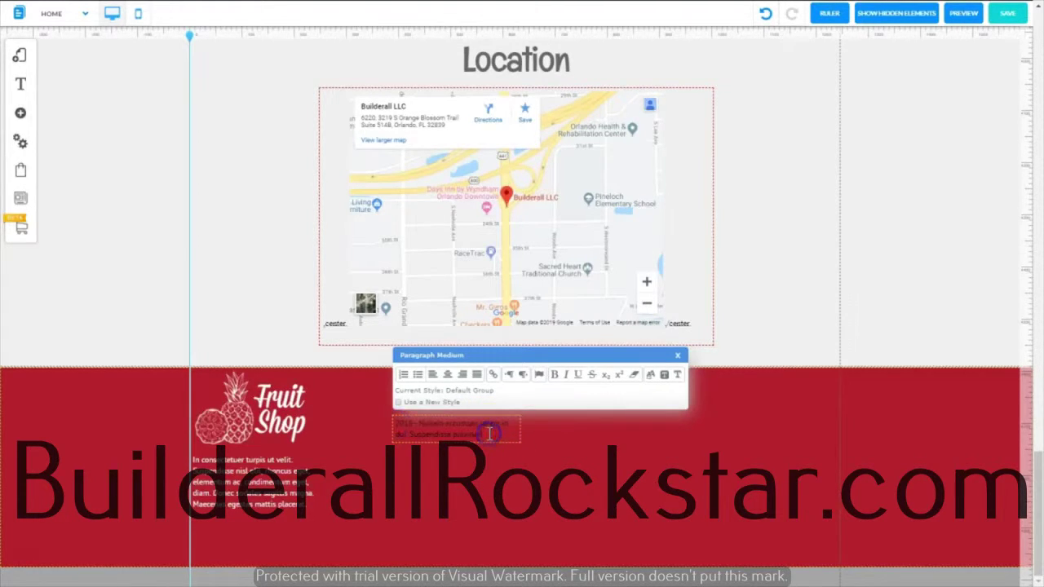
pyautogui.click(396, 286)
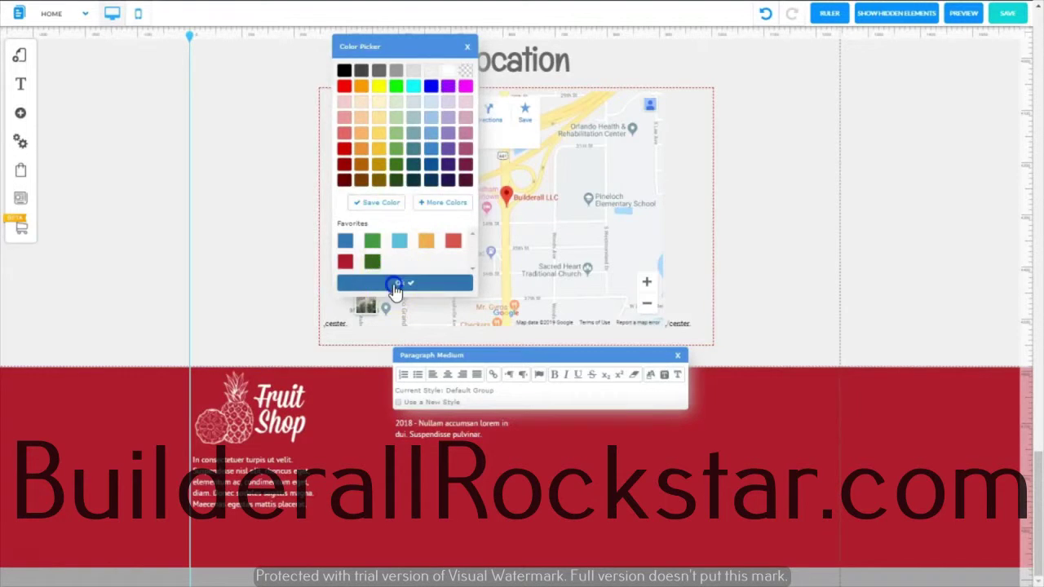
pyautogui.click(559, 448)
pyautogui.click(525, 430)
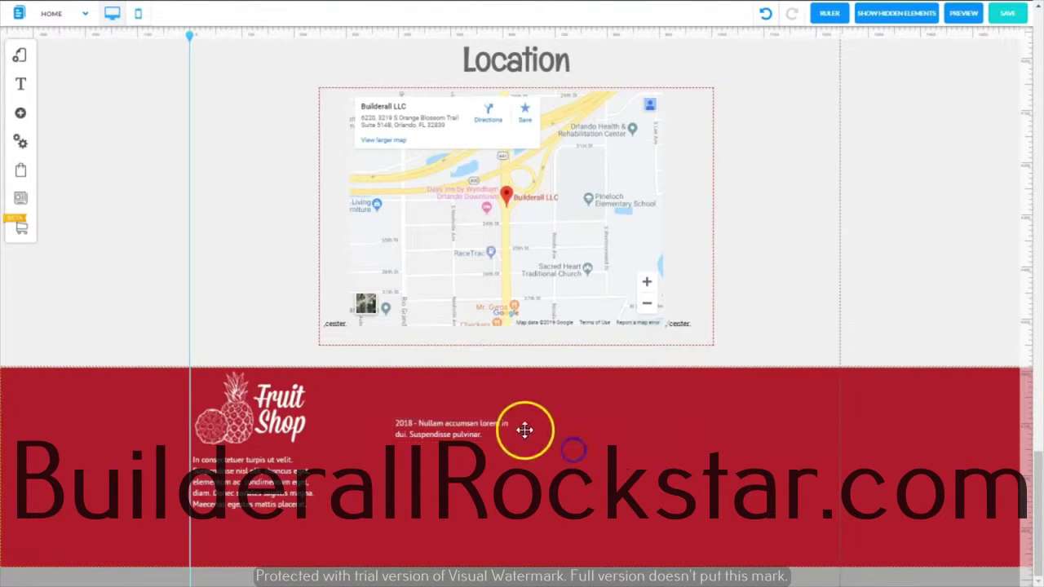
# Widen the 2018 text to fit on one line and place it below the description paragraph along the guide
pyautogui.click(525, 428)
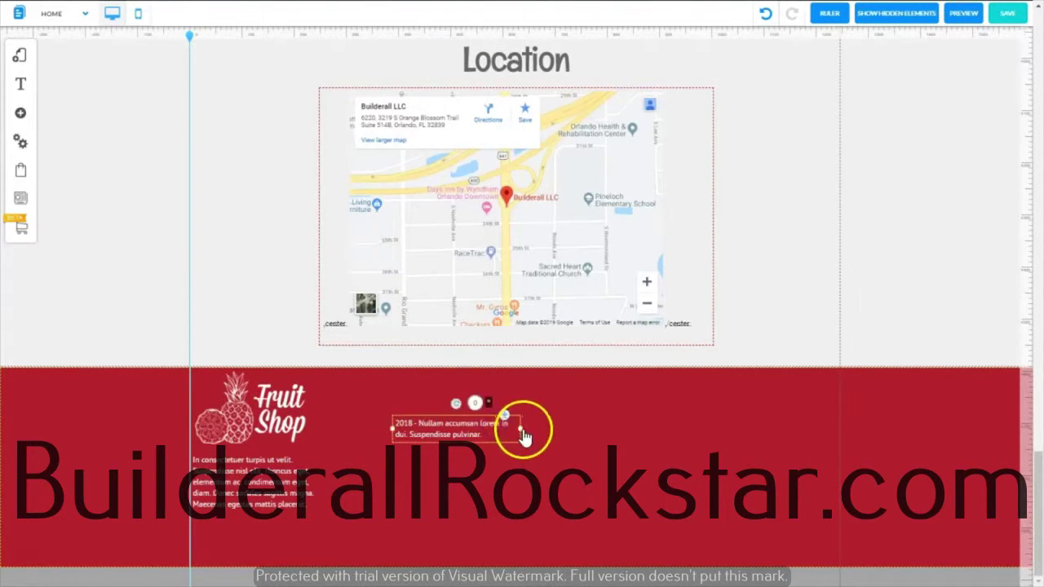
pyautogui.moveTo(523, 431); pyautogui.dragTo(618, 433)
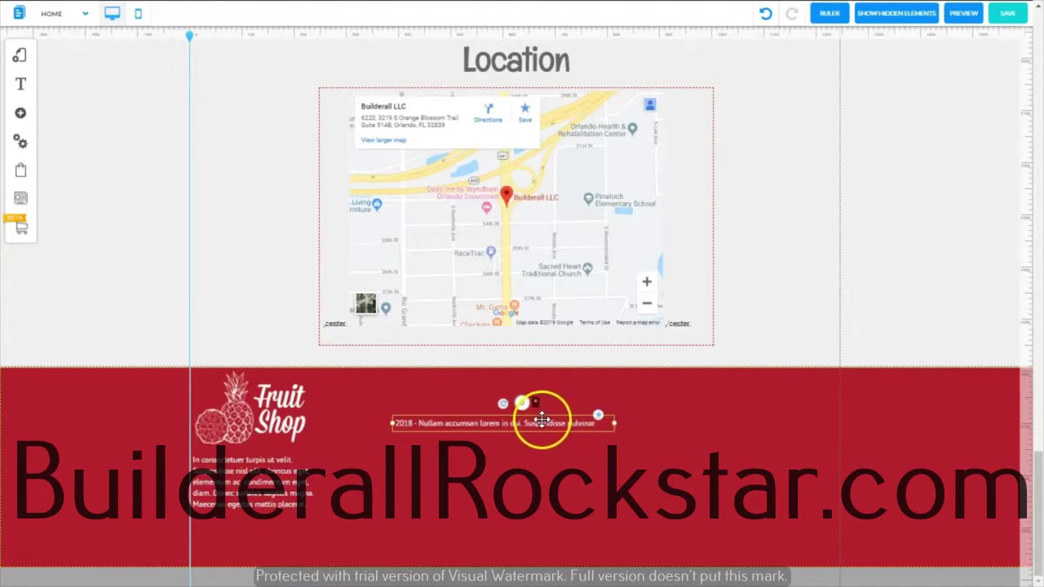
pyautogui.moveTo(534, 427); pyautogui.dragTo(340, 540)
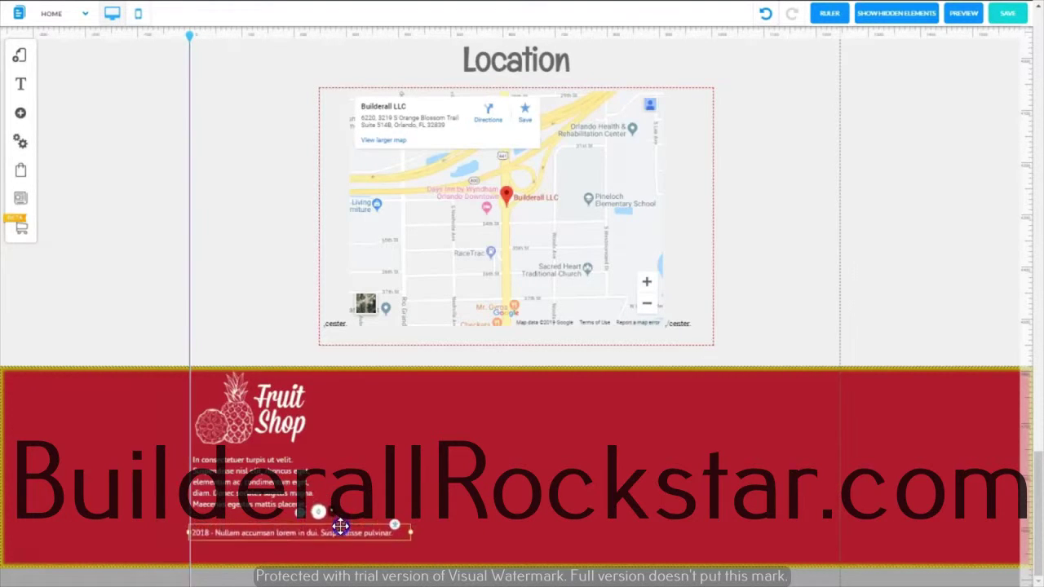
# Move the footer description paragraph down close to the 2018 line, and enlarge the Fruit Shop logo slightly
pyautogui.click(303, 496)
pyautogui.click(270, 482)
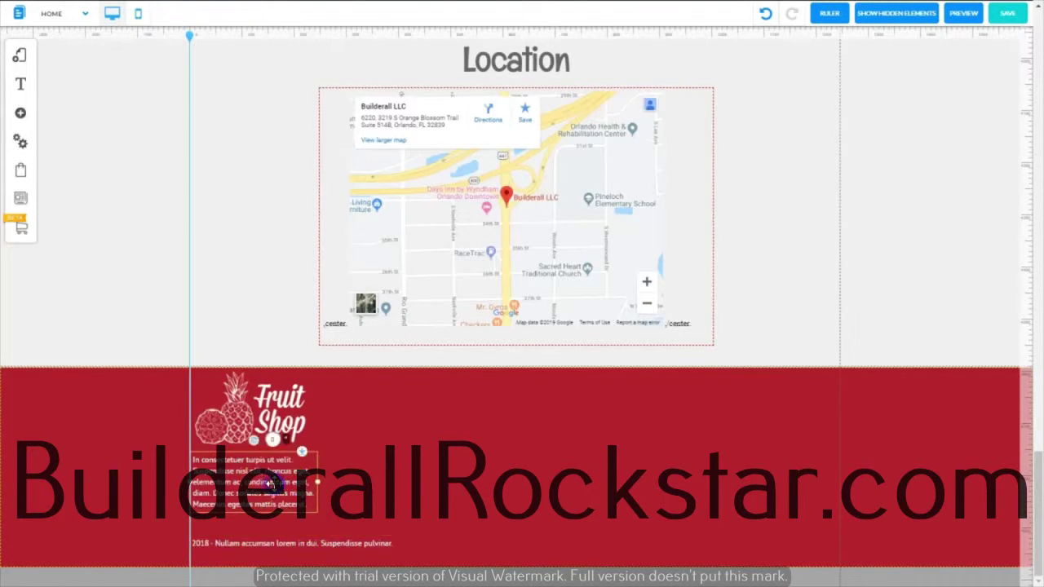
pyautogui.moveTo(271, 483); pyautogui.dragTo(277, 502)
pyautogui.click(269, 420)
pyautogui.click(316, 408)
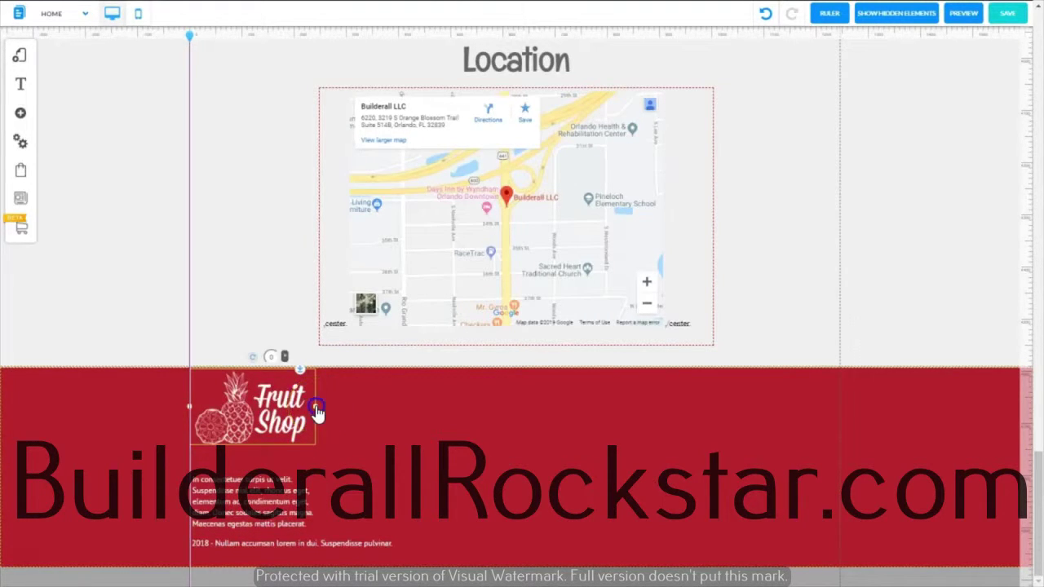
pyautogui.moveTo(316, 412); pyautogui.dragTo(338, 419)
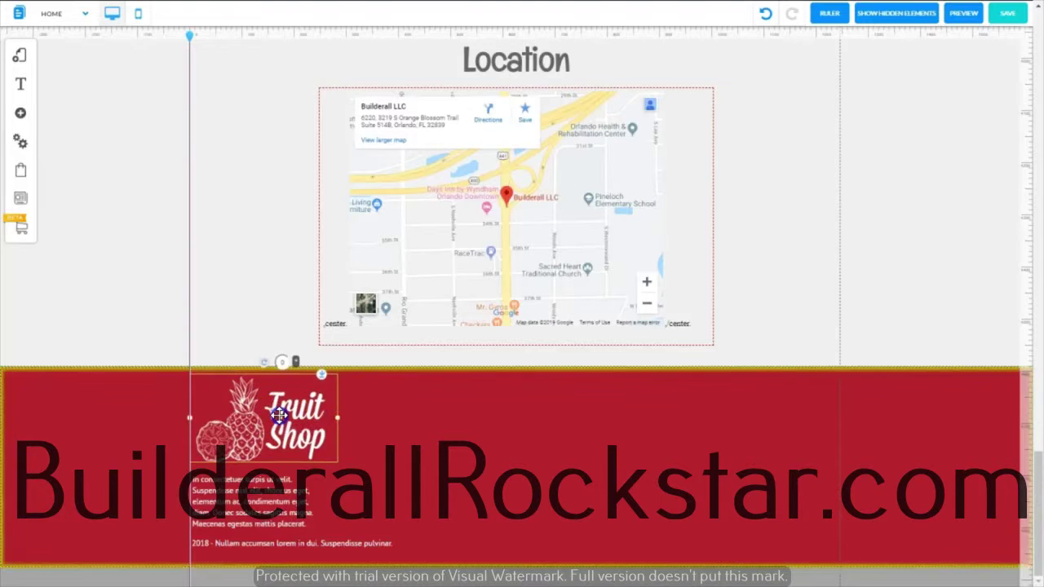
# Adjust the description paragraph's width to roughly match the enlarged logo and place it directly beneath the logo
pyautogui.click(319, 511)
pyautogui.moveTo(322, 502); pyautogui.dragTo(326, 497)
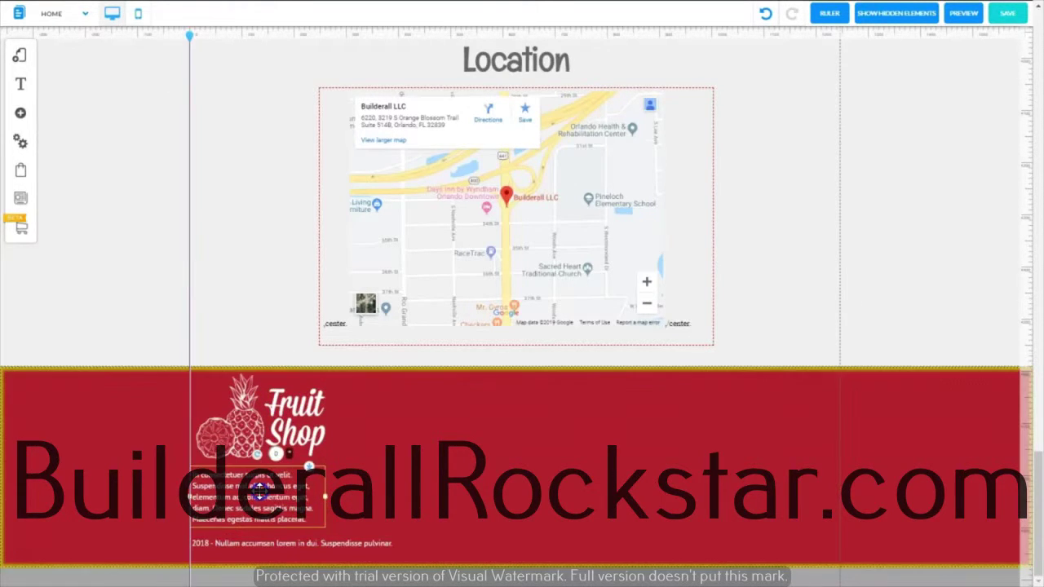
pyautogui.moveTo(259, 493); pyautogui.dragTo(279, 499)
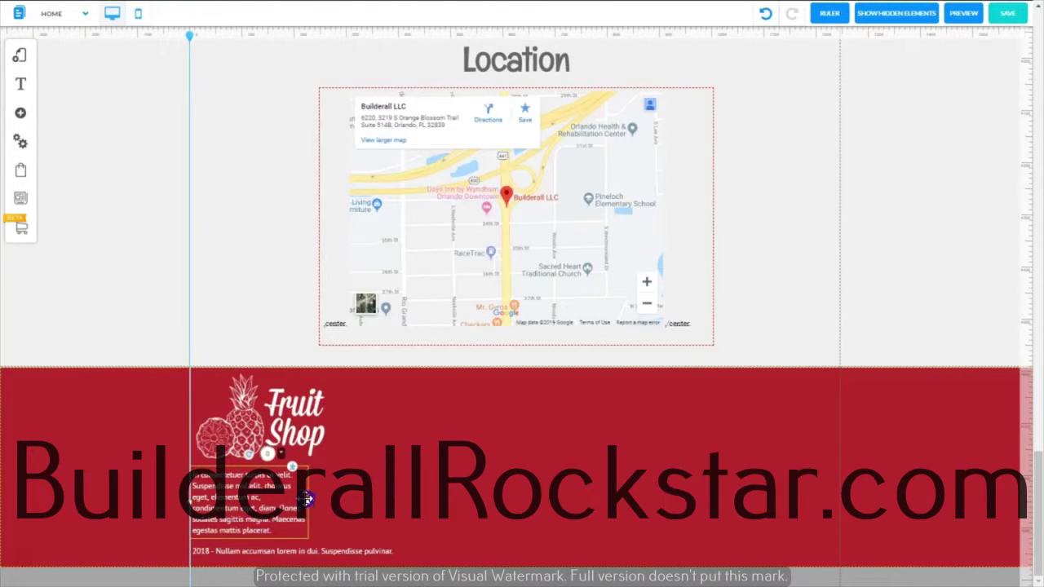
pyautogui.moveTo(307, 500)
pyautogui.mouseDown()
pyautogui.moveTo(298, 496)
pyautogui.moveTo(317, 507)
pyautogui.mouseUp()
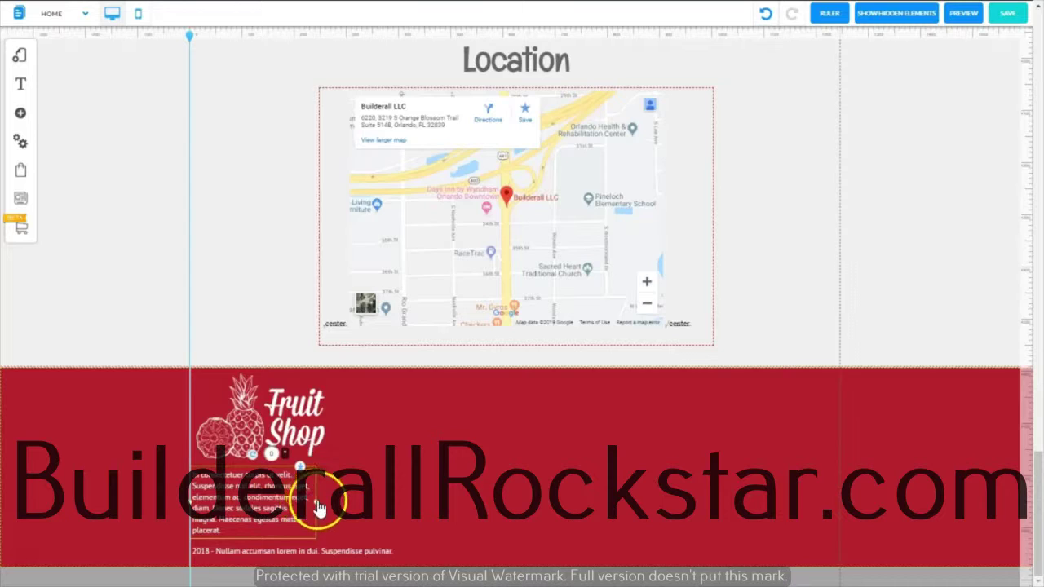
pyautogui.moveTo(320, 507); pyautogui.dragTo(324, 501)
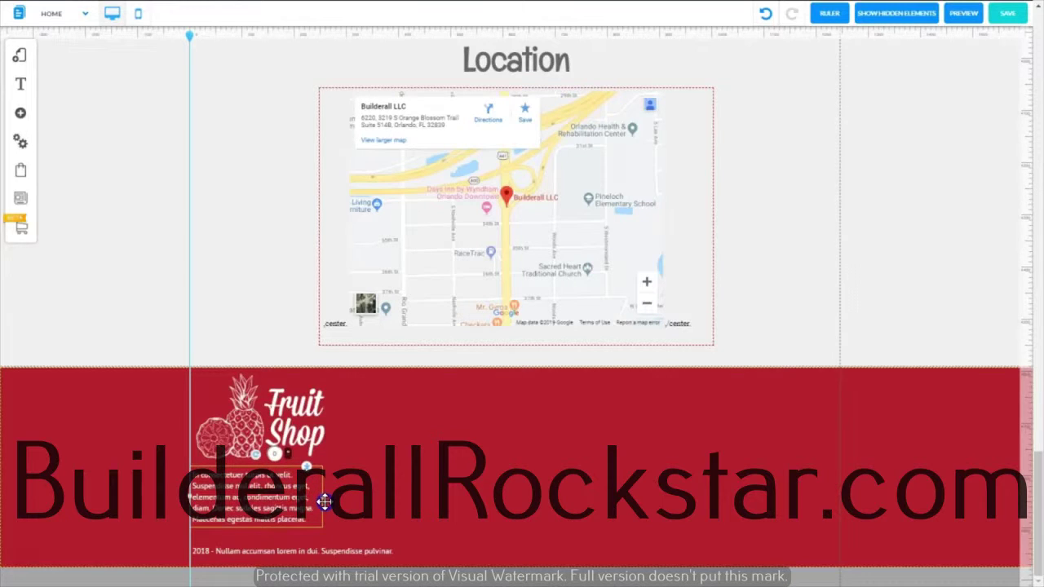
# Justify the footer description paragraph's text and finish editing it
pyautogui.doubleClick(275, 499)
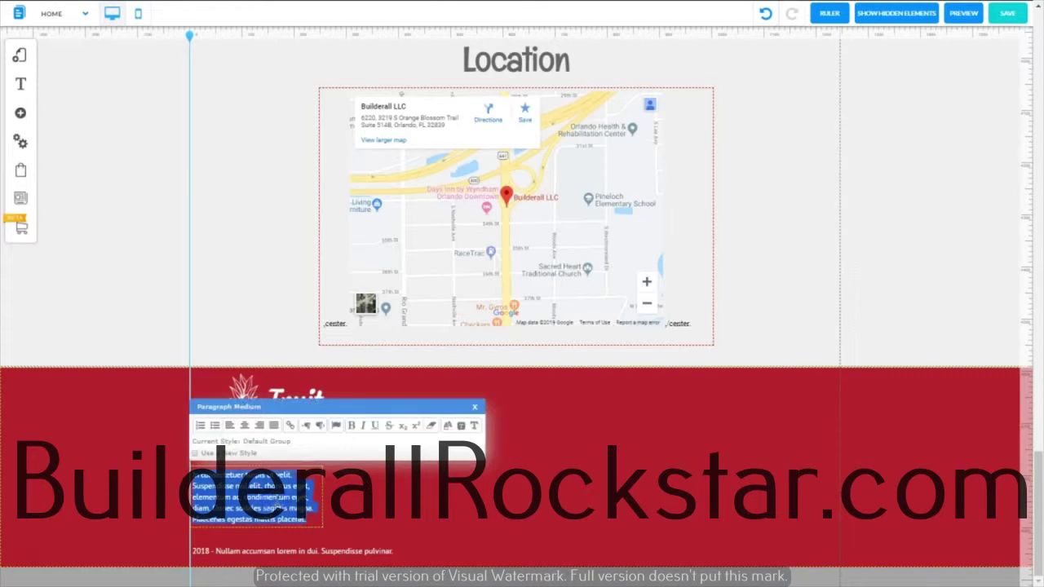
pyautogui.click(275, 427)
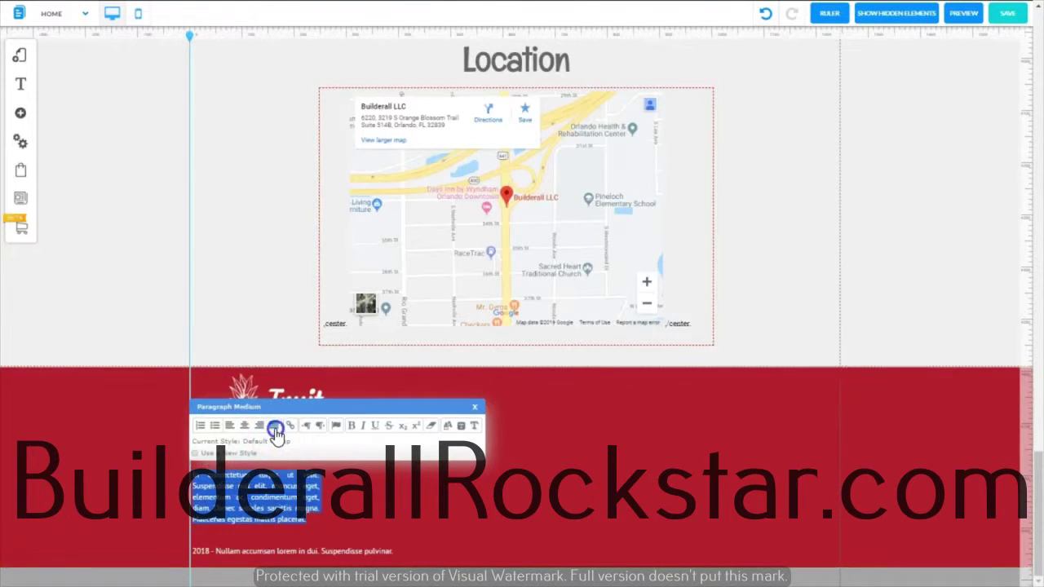
pyautogui.click(380, 491)
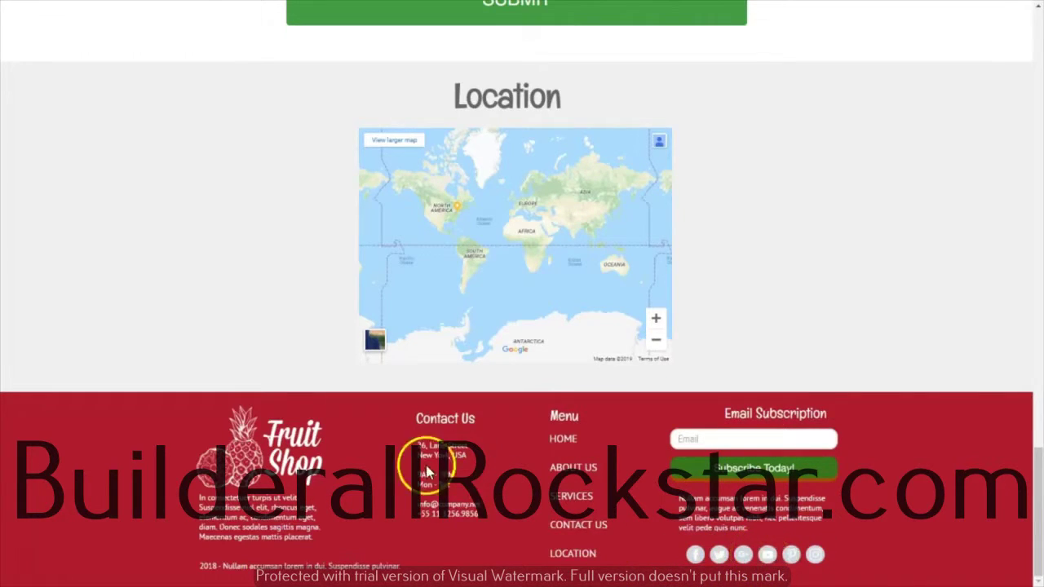
# Copy the reference site's paragraph under the Subscribe Today! button, then duplicate the footer description paragraph into the footer's right-hand column
pyautogui.tripleClick(750, 534)
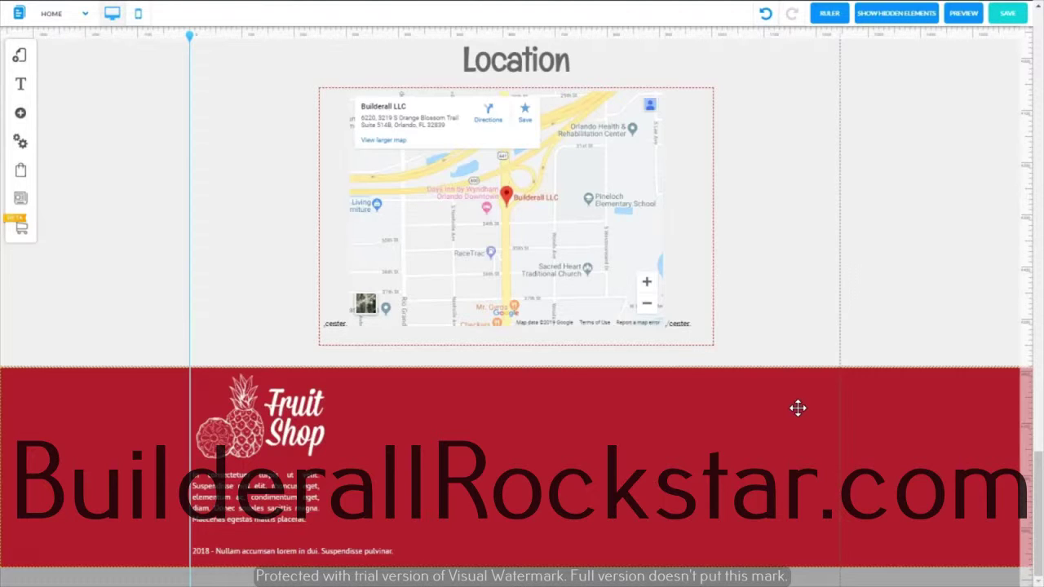
pyautogui.click(249, 481)
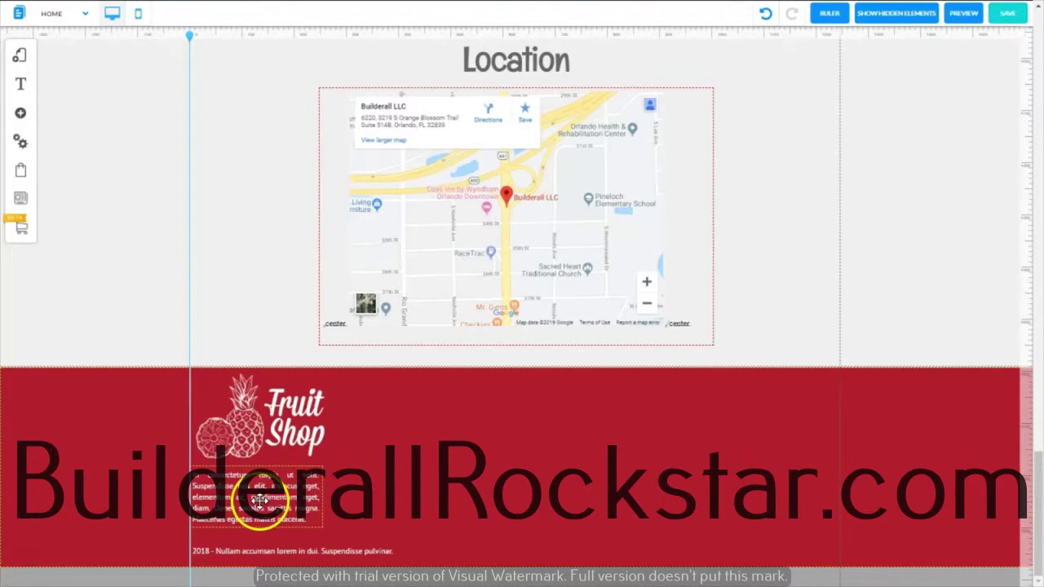
pyautogui.click(259, 499)
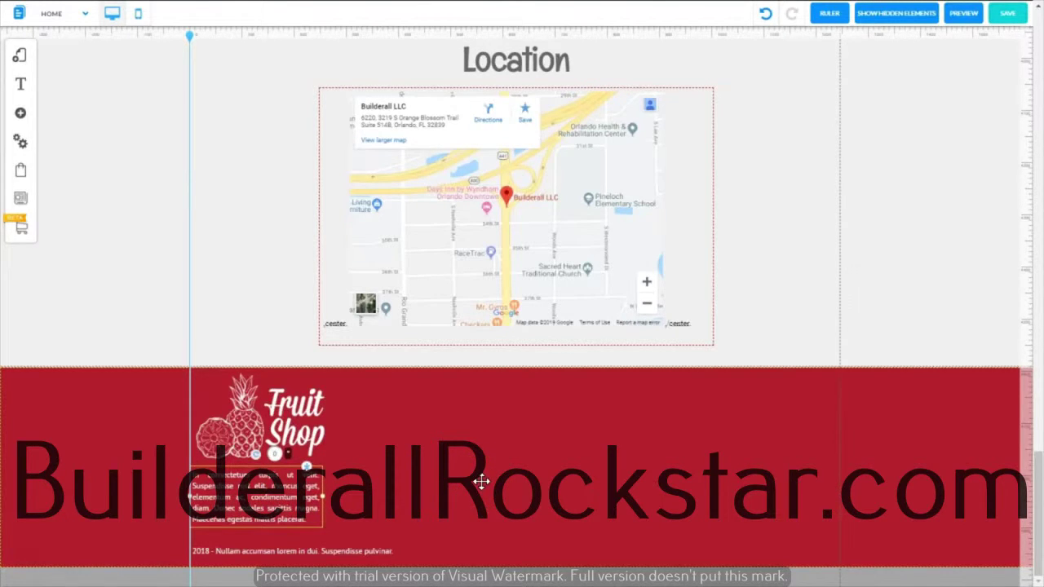
pyautogui.hotkey('ctrl', 'v')
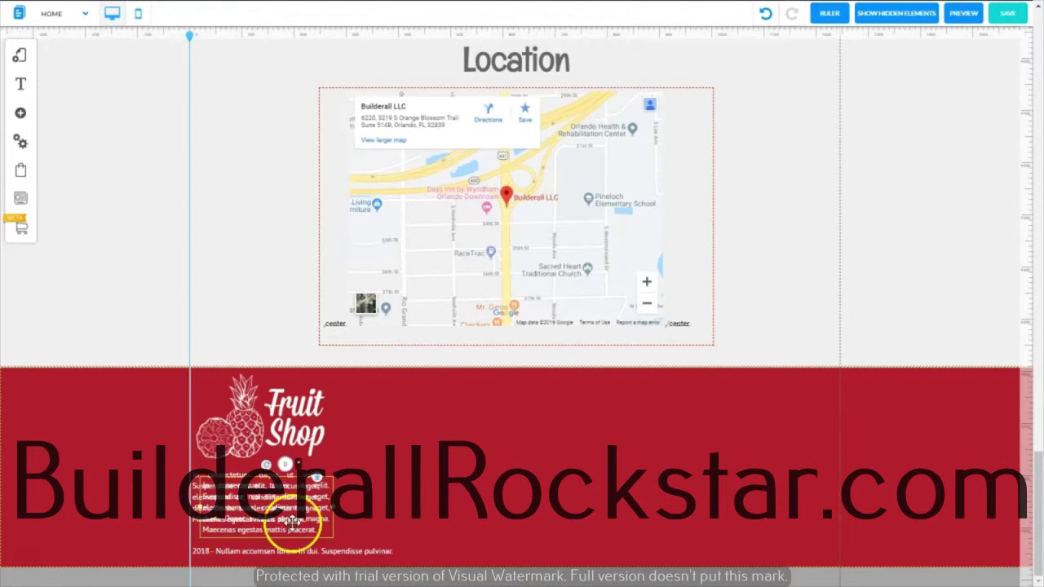
pyautogui.moveTo(287, 512); pyautogui.dragTo(766, 489)
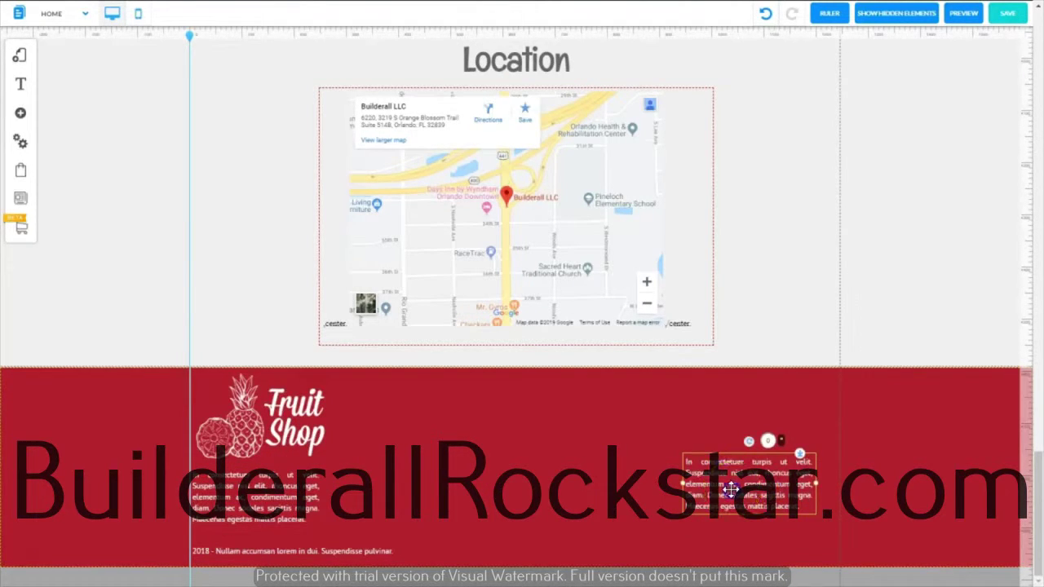
# Replace the duplicate's text with the copied "Nullam accumsan lorem in dui" paragraph in white, and align it with the page's right boundary
pyautogui.doubleClick(731, 488)
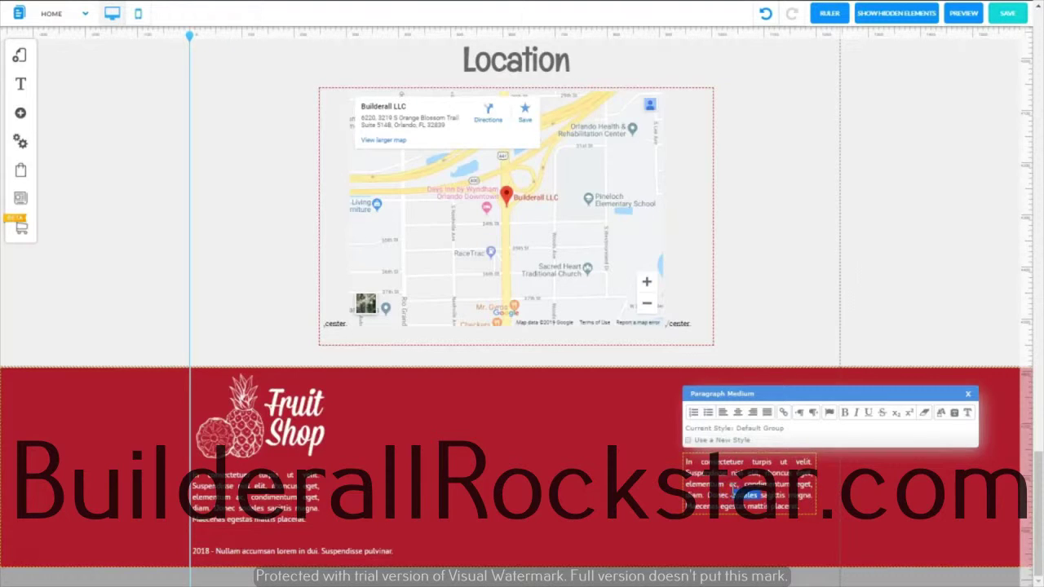
pyautogui.moveTo(744, 495); pyautogui.dragTo(815, 507)
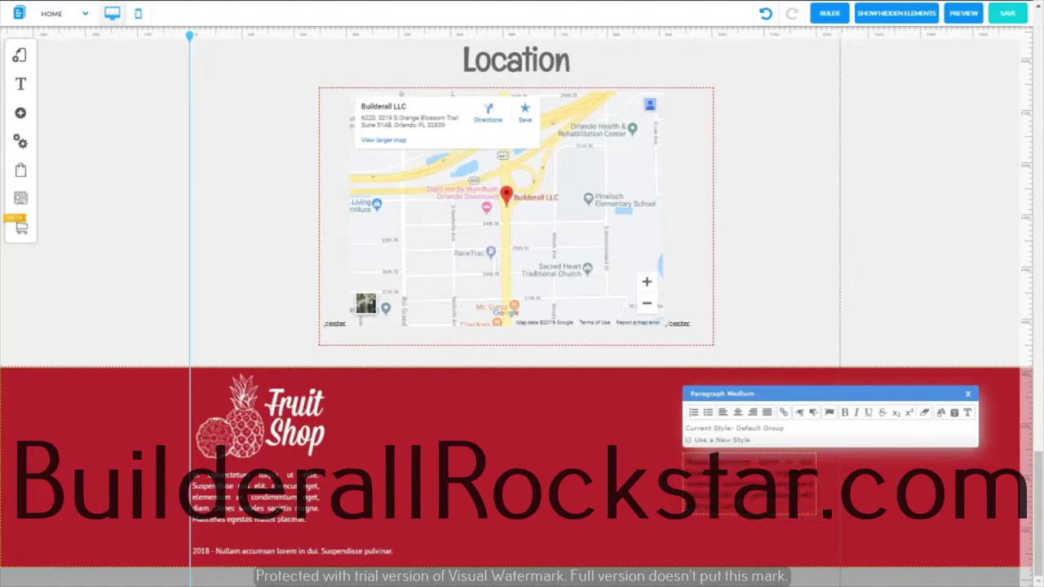
pyautogui.click(942, 417)
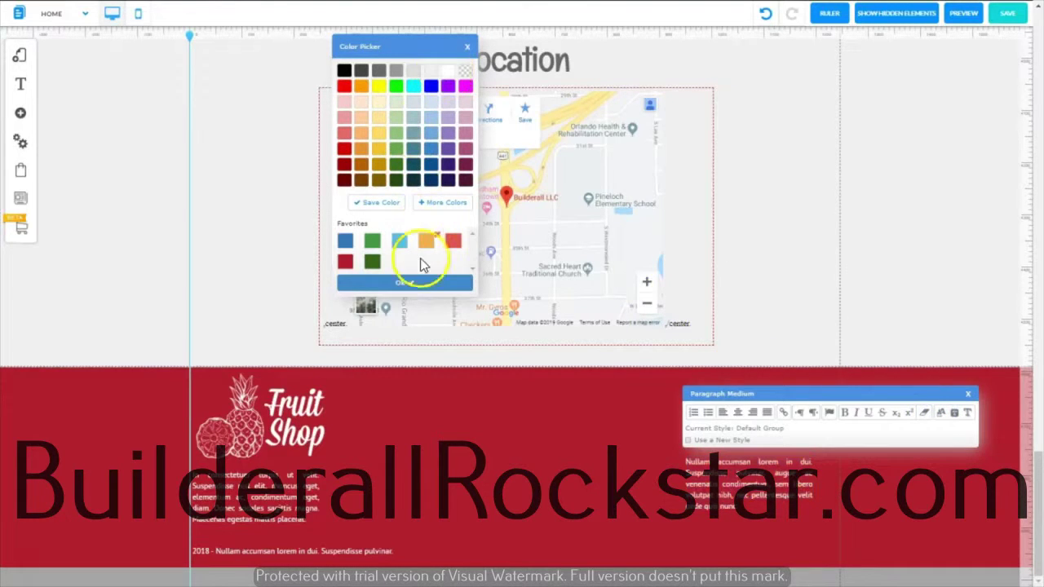
pyautogui.click(400, 283)
pyautogui.moveTo(734, 481); pyautogui.dragTo(758, 487)
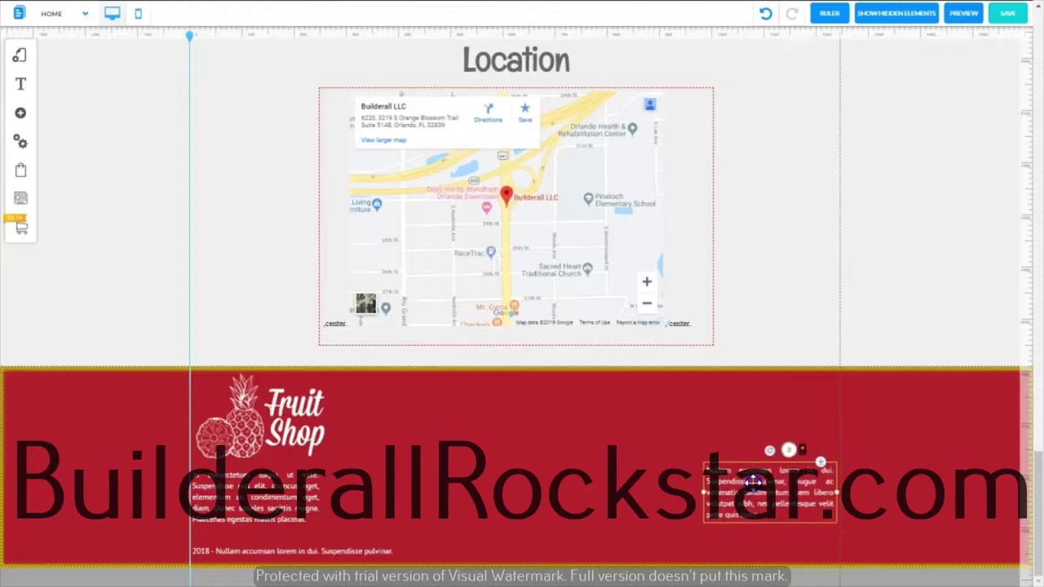
pyautogui.click(601, 416)
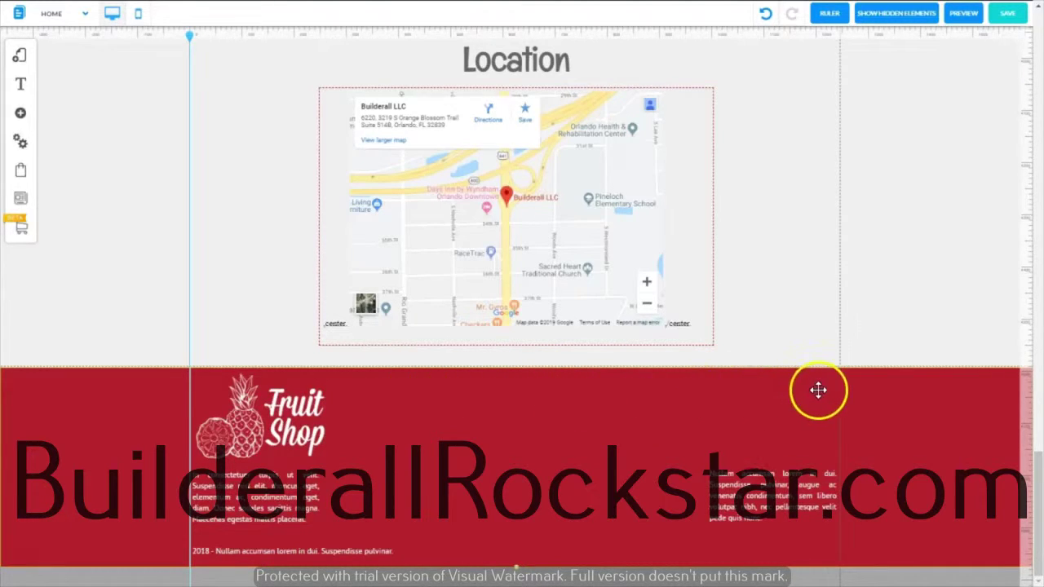
# Add a Title M text element to the page for a footer heading
pyautogui.click(20, 113)
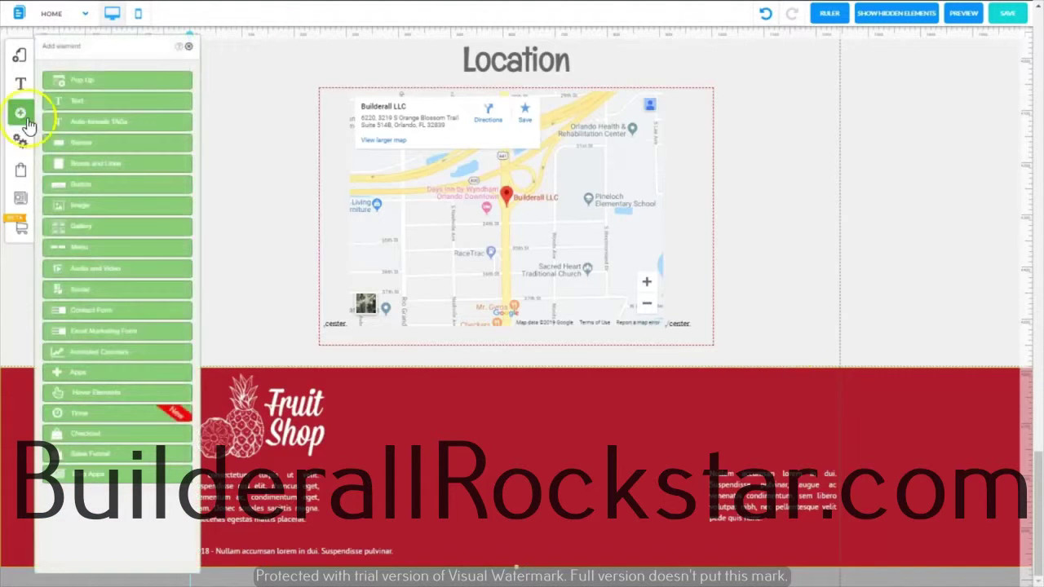
pyautogui.click(61, 103)
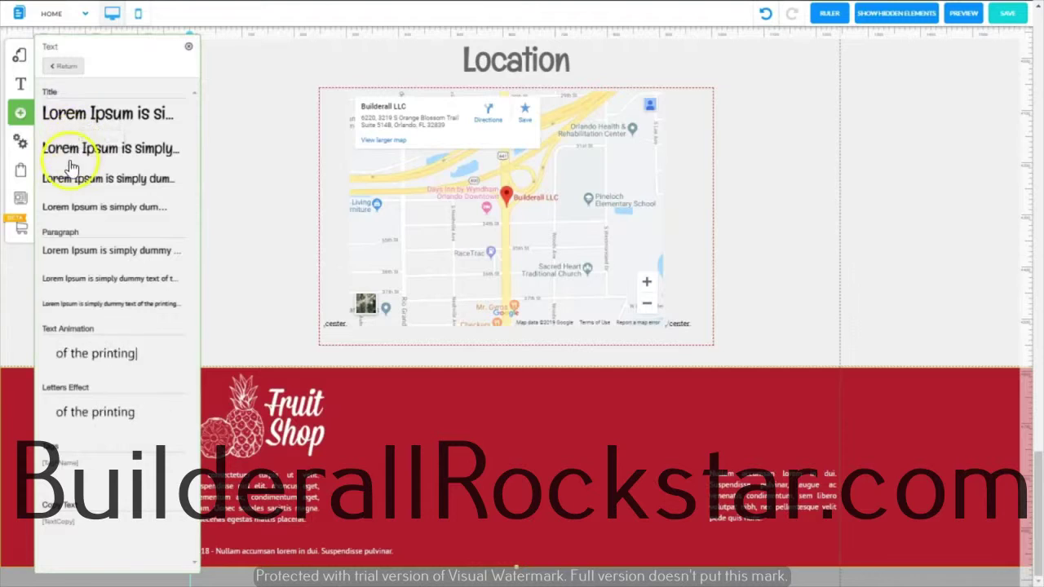
pyautogui.moveTo(68, 178); pyautogui.dragTo(69, 186)
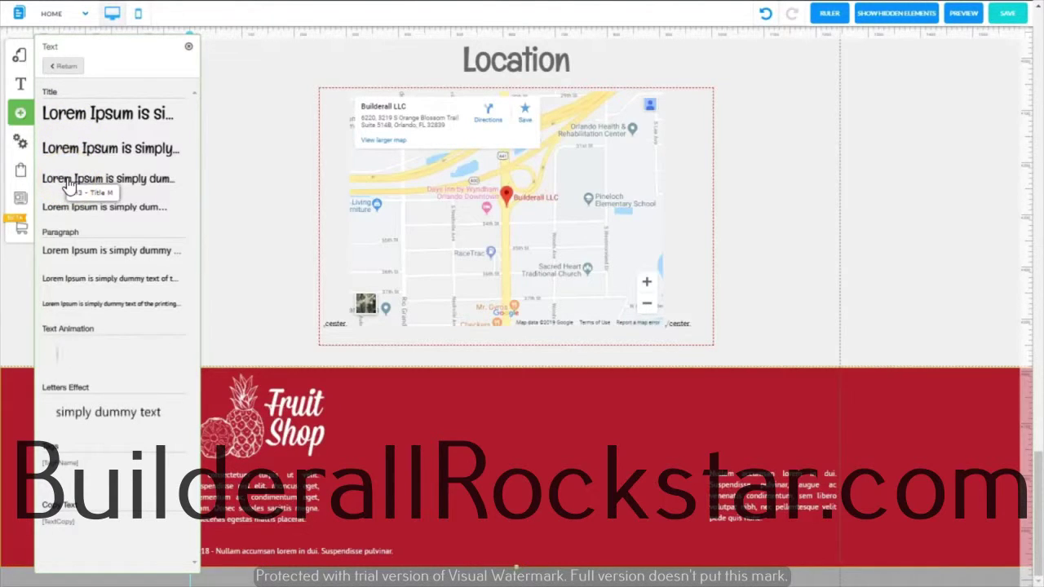
pyautogui.moveTo(68, 186); pyautogui.dragTo(70, 178)
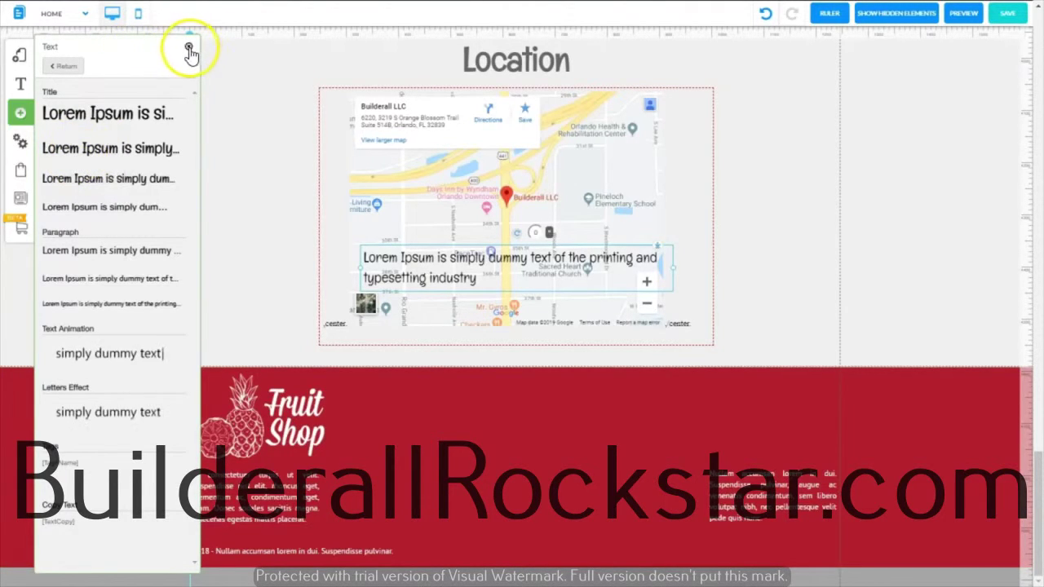
# Move the new title element into the red footer beside the logo and replace its text with "Contact Us"
pyautogui.click(190, 49)
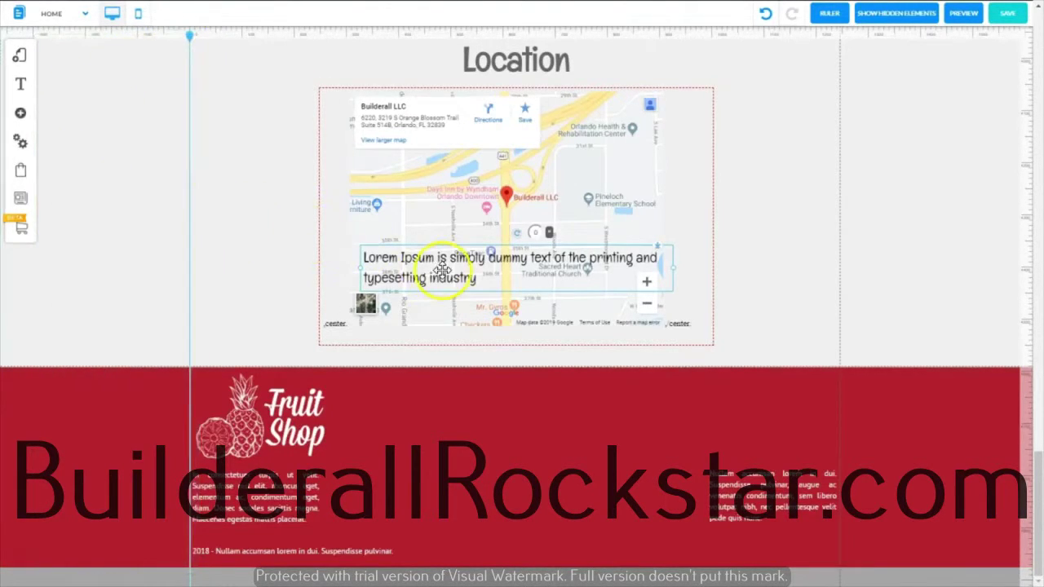
pyautogui.moveTo(447, 269); pyautogui.dragTo(474, 413)
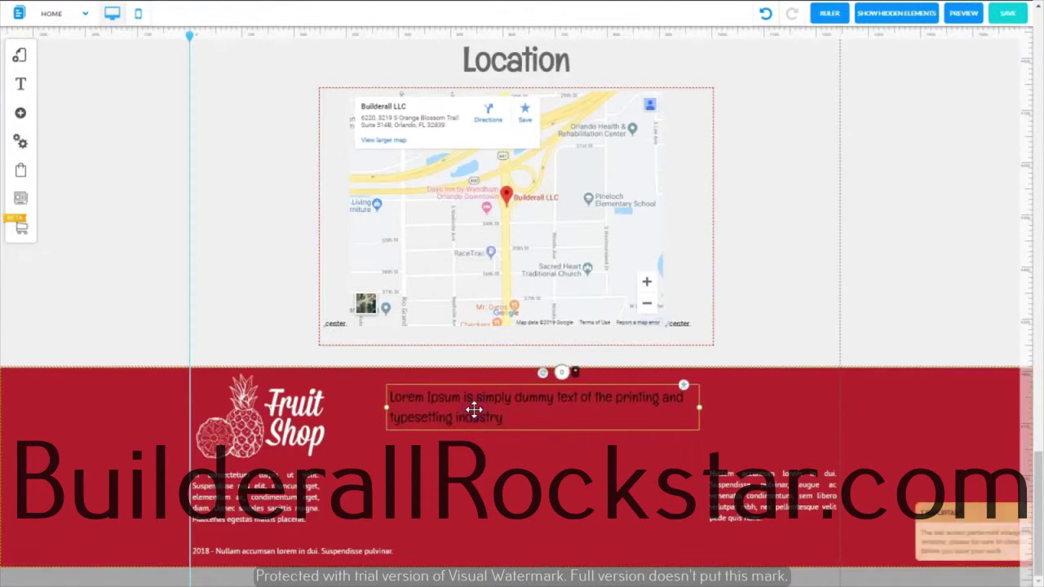
pyautogui.click(512, 414)
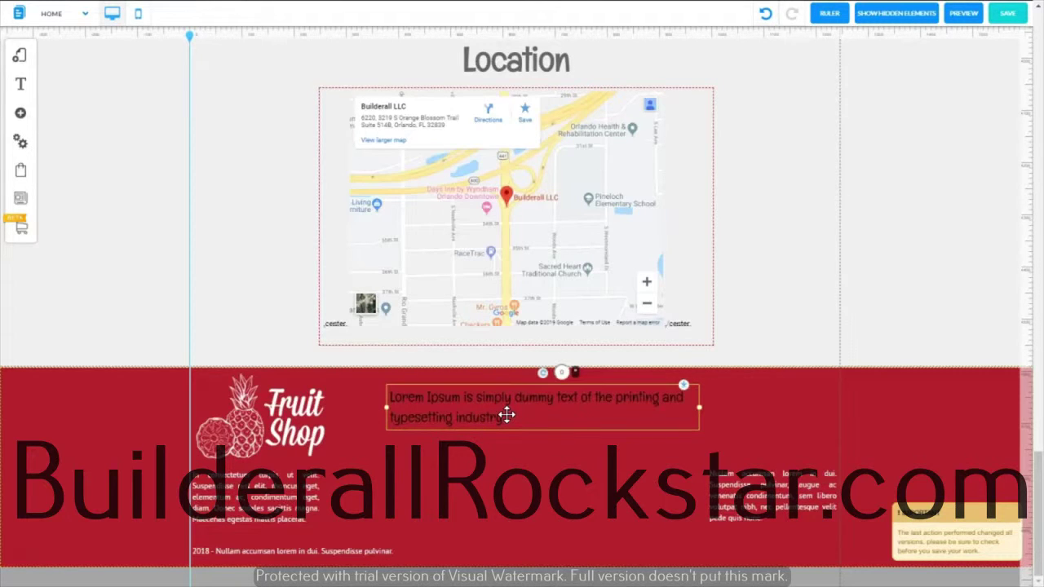
pyautogui.doubleClick(507, 415)
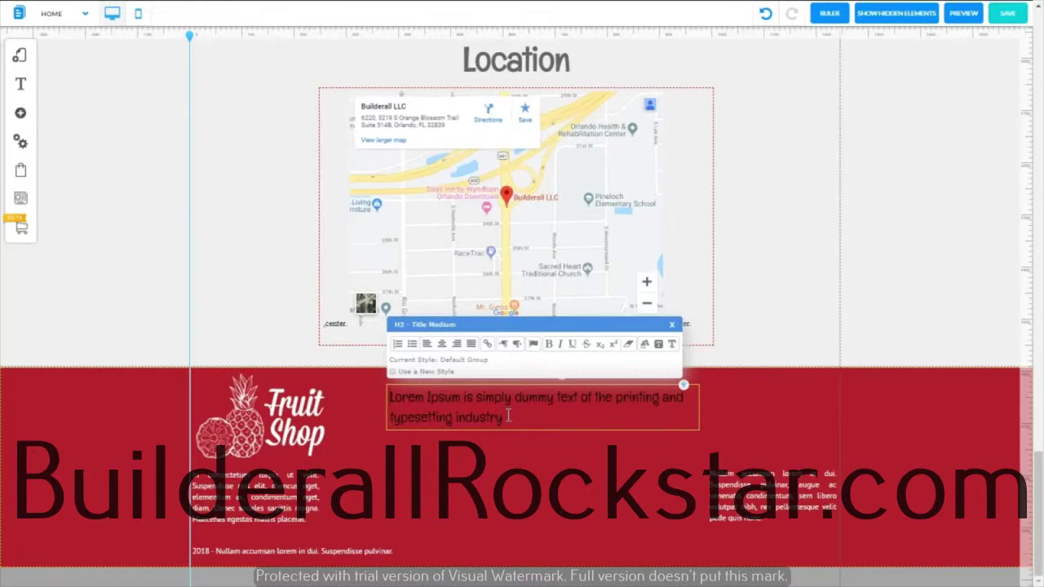
pyautogui.moveTo(483, 414); pyautogui.dragTo(380, 398)
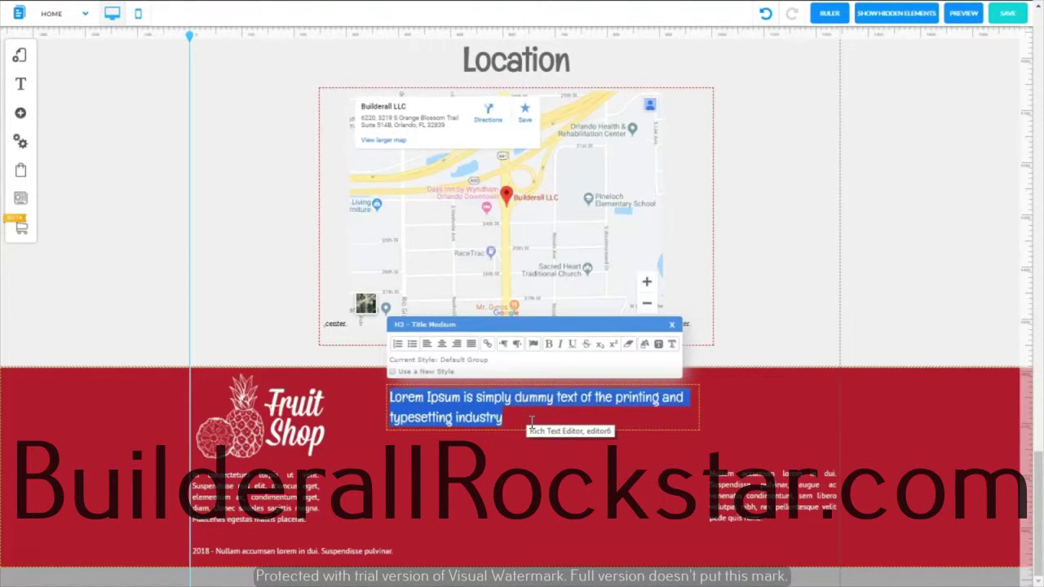
pyautogui.write('do')
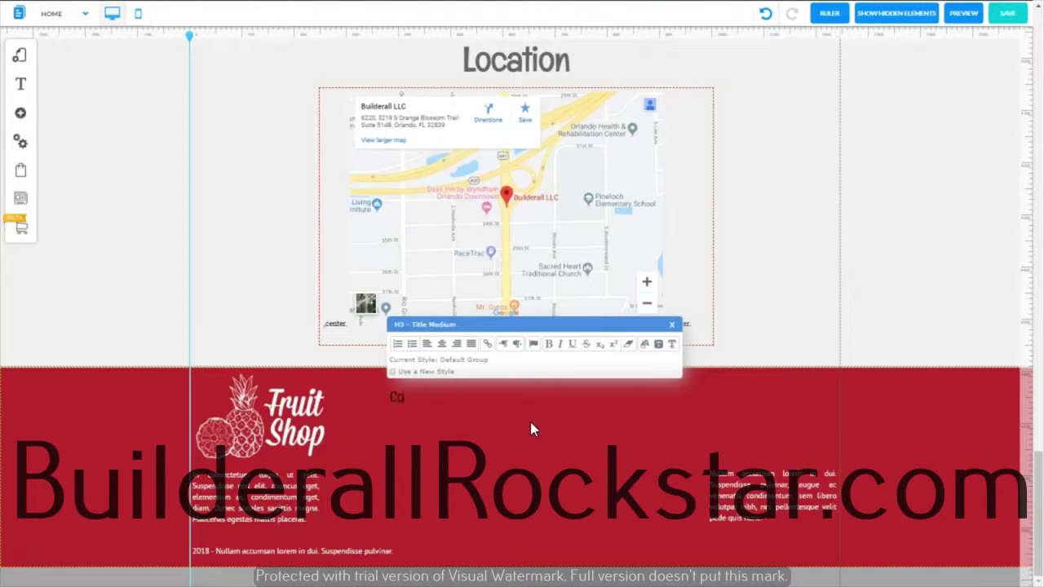
pyautogui.write('ntact Us')
# Color the Contact Us heading white, shrink its text box to fit, and position it between the logo and the footer's center
pyautogui.click(444, 397)
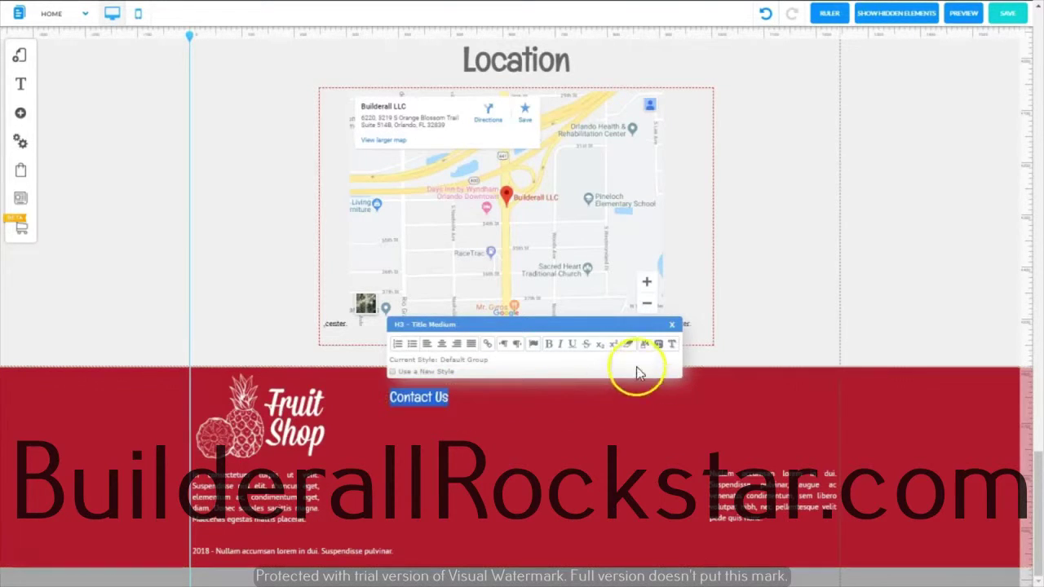
pyautogui.click(644, 344)
pyautogui.click(399, 283)
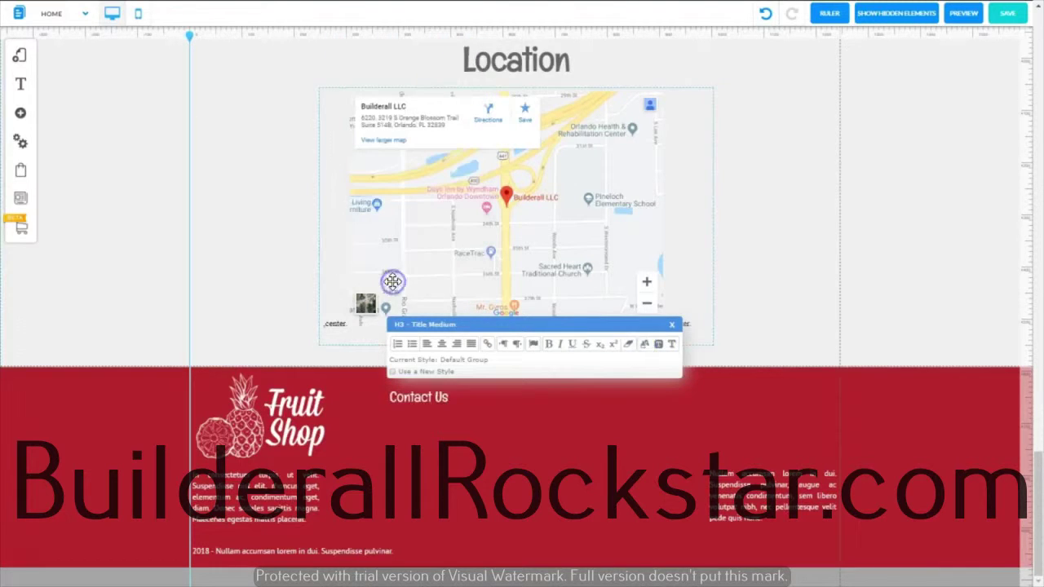
pyautogui.moveTo(659, 401); pyautogui.dragTo(429, 391)
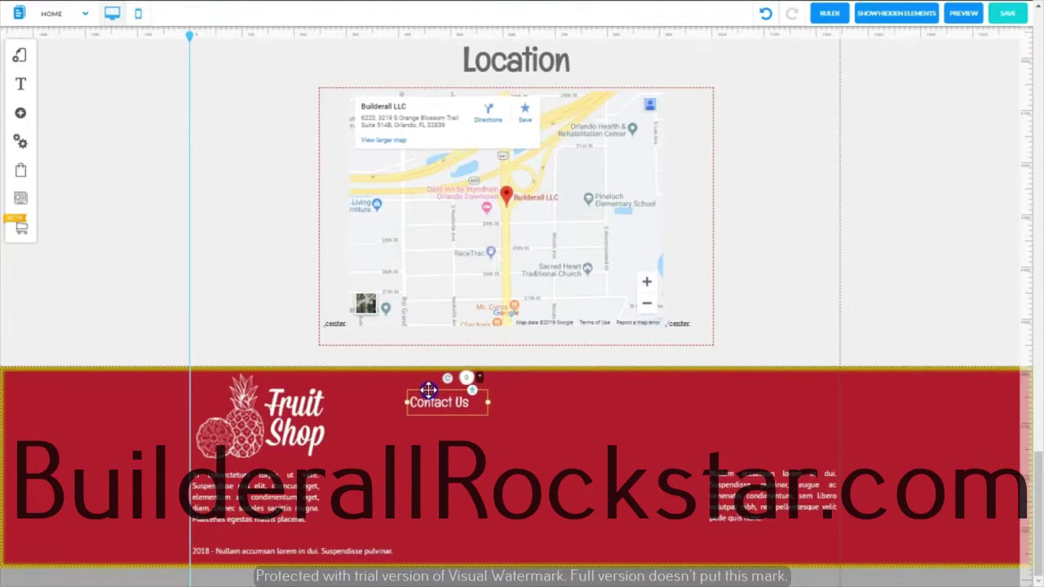
pyautogui.click(428, 391)
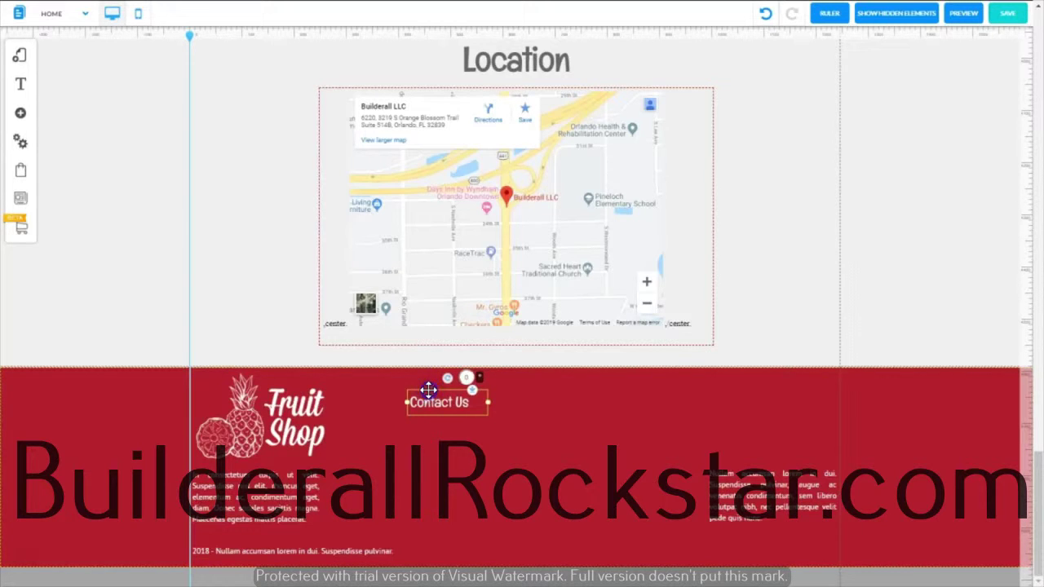
pyautogui.moveTo(428, 391); pyautogui.dragTo(454, 395)
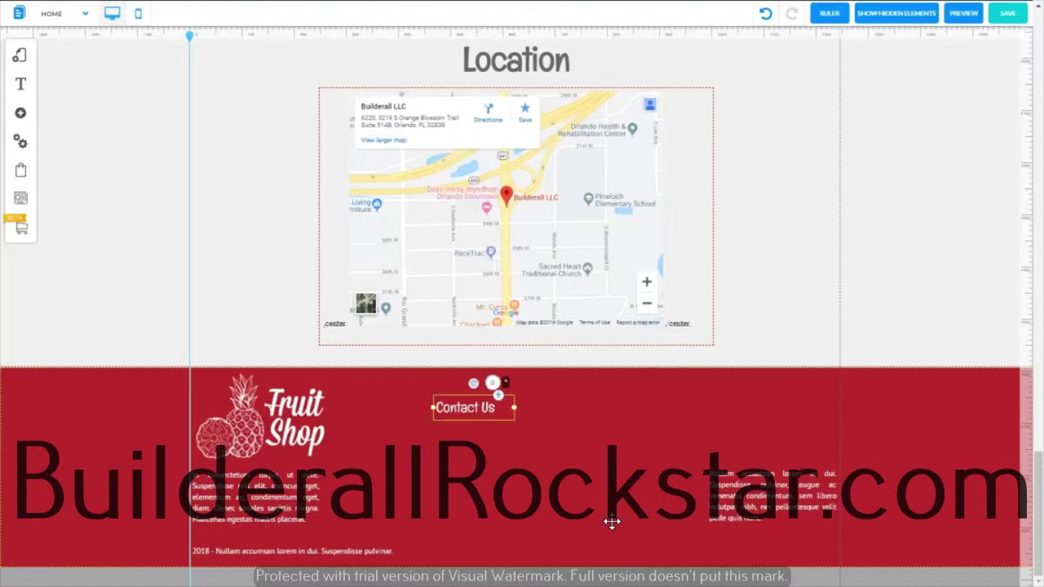
# Duplicate the Contact Us heading twice, spread the copies across the footer, and rename the middle copy "Menu"
pyautogui.hotkey('ctrl', 'c')
pyautogui.hotkey('ctrl', 'v')
pyautogui.hotkey('ctrl', 'v')
pyautogui.moveTo(478, 411); pyautogui.dragTo(598, 406)
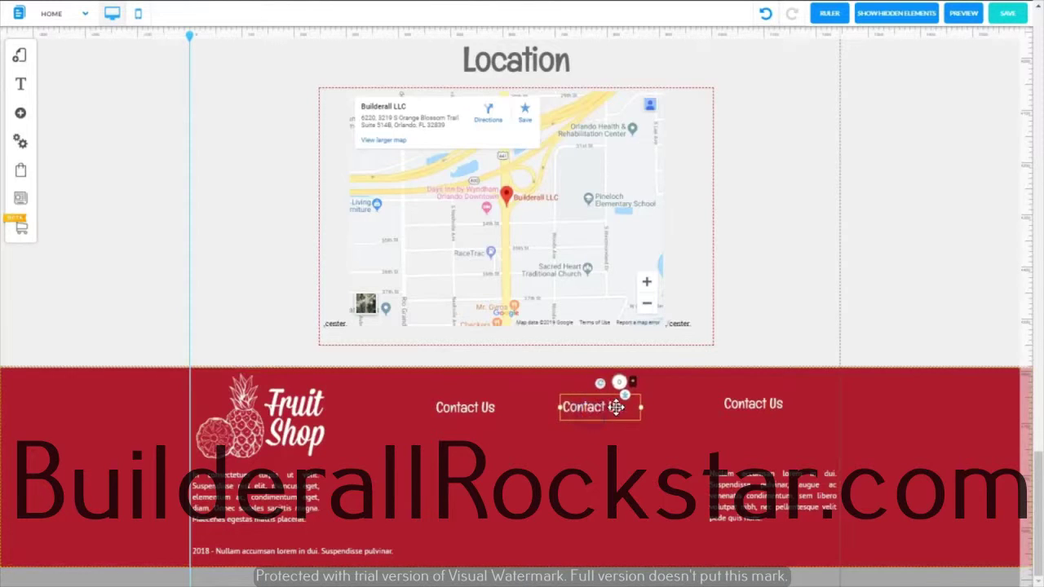
# Change the rightmost heading copy to "Email Subscription" and widen its box so the text fits on one line
pyautogui.doubleClick(774, 408)
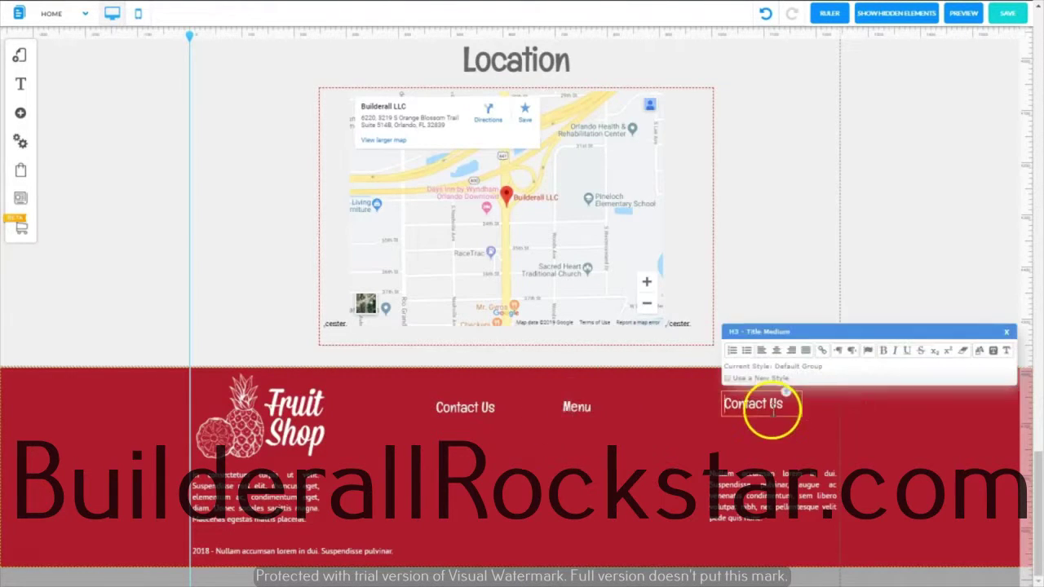
pyautogui.moveTo(784, 404); pyautogui.dragTo(718, 406)
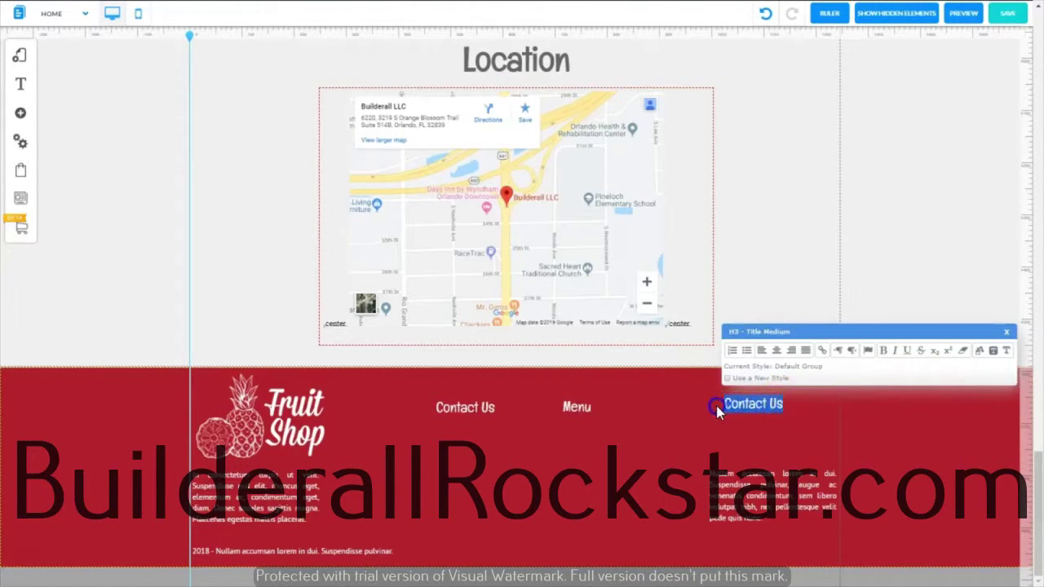
pyautogui.write('Email Subscription')
pyautogui.click(803, 418)
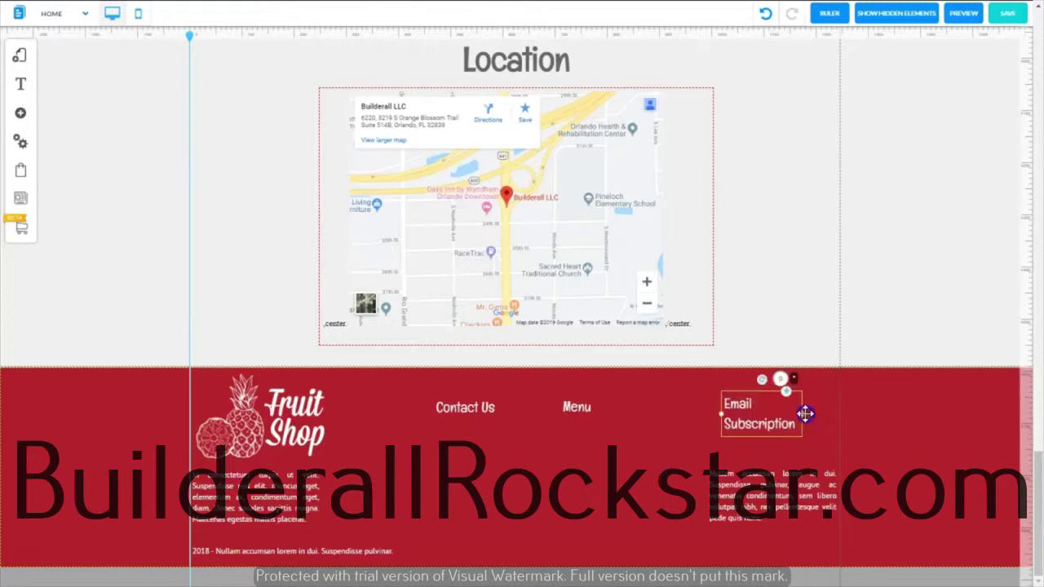
pyautogui.moveTo(805, 414); pyautogui.dragTo(845, 411)
# Line up the three column headings near the footer's upper edge and move the subscription paragraph slightly up
pyautogui.click(433, 393)
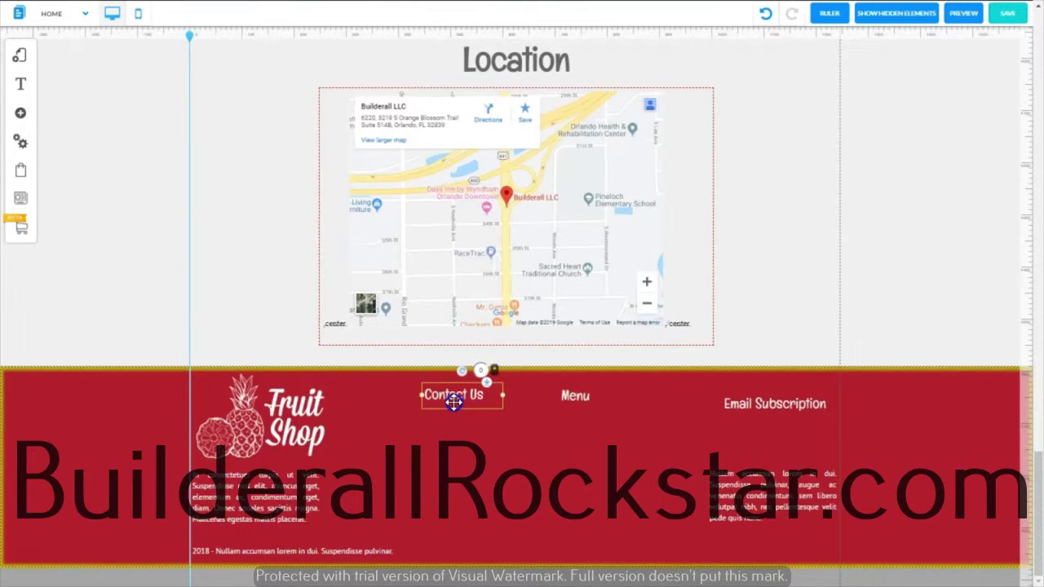
pyautogui.moveTo(774, 406); pyautogui.dragTo(801, 387)
pyautogui.moveTo(592, 399)
pyautogui.mouseDown()
pyautogui.moveTo(573, 396)
pyautogui.moveTo(585, 385)
pyautogui.mouseUp()
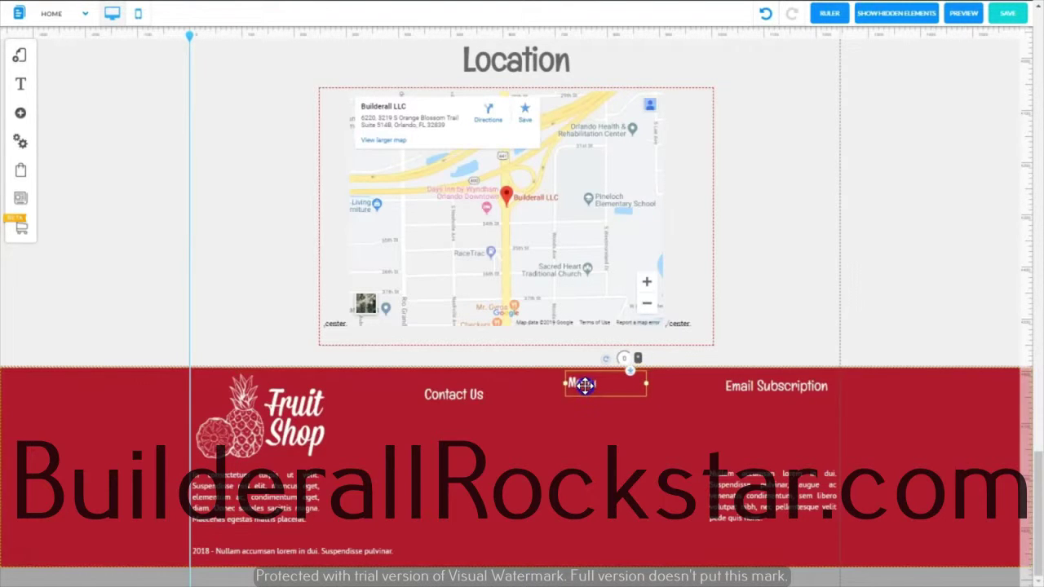
pyautogui.click(477, 398)
pyautogui.moveTo(477, 397); pyautogui.dragTo(475, 385)
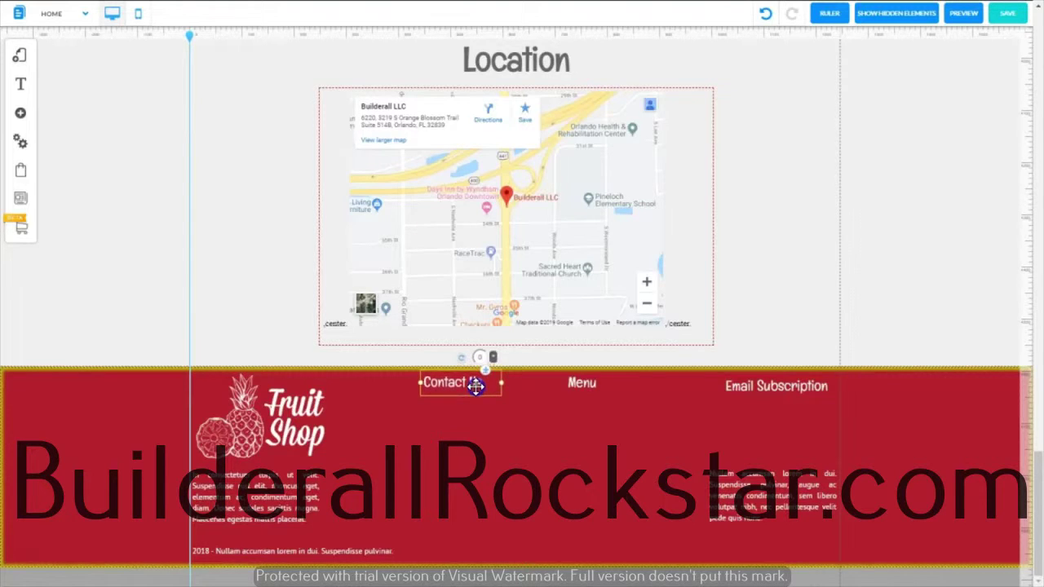
pyautogui.moveTo(476, 387); pyautogui.dragTo(475, 386)
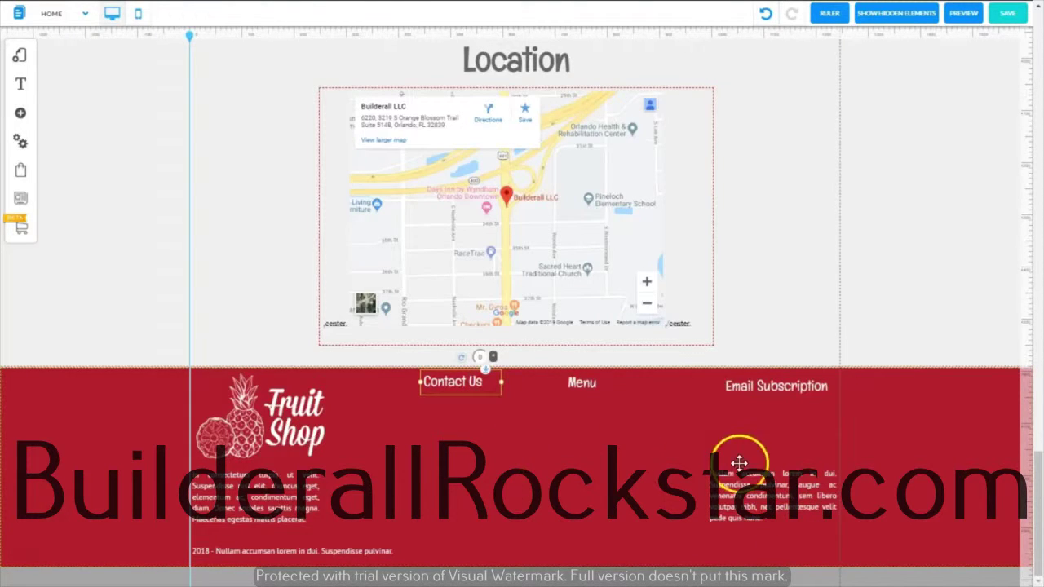
pyautogui.moveTo(779, 489); pyautogui.dragTo(779, 478)
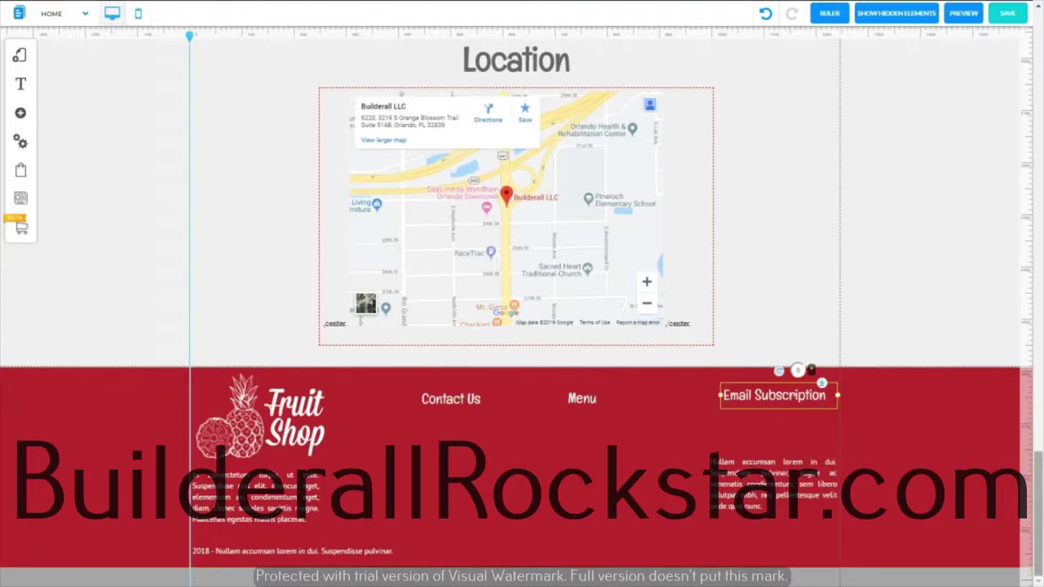
# Duplicate the header's "9AM - 7PM Mon - Sat" text and place the copy in the footer beneath Contact Us
pyautogui.moveTo(1039, 514); pyautogui.dragTo(1038, 81)
pyautogui.click(527, 90)
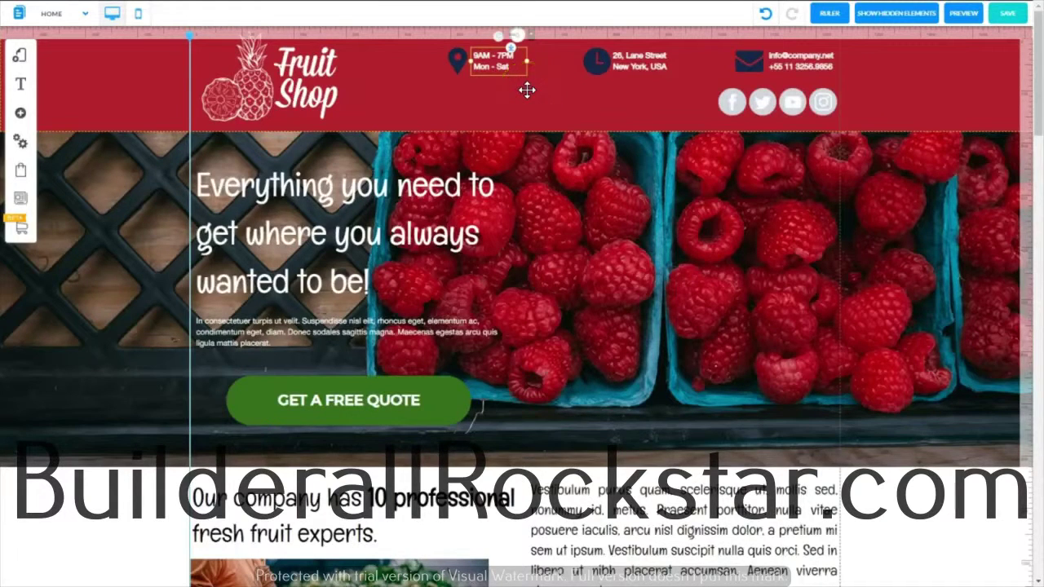
pyautogui.moveTo(527, 90); pyautogui.dragTo(447, 435)
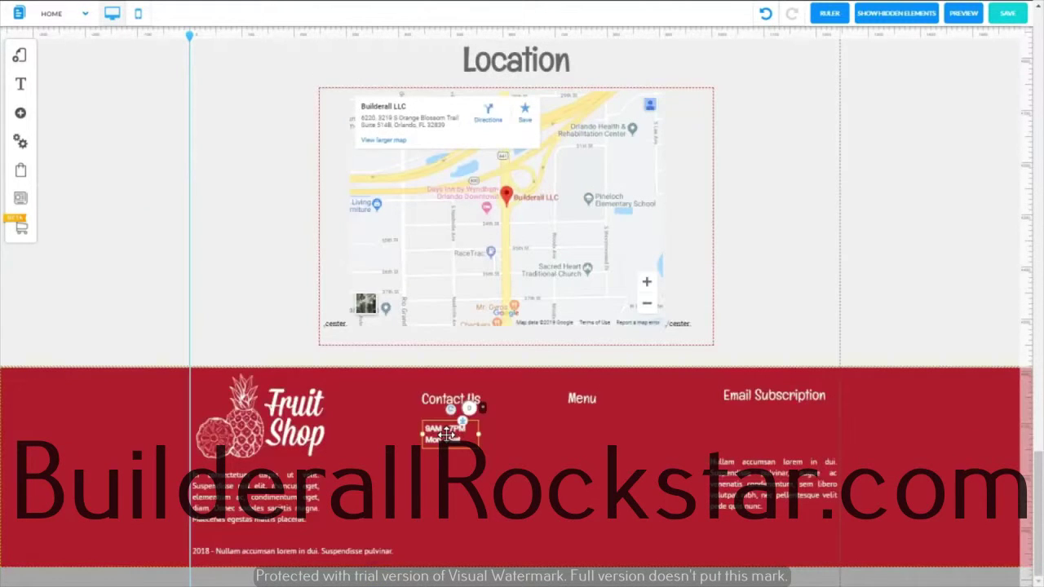
pyautogui.click(448, 436)
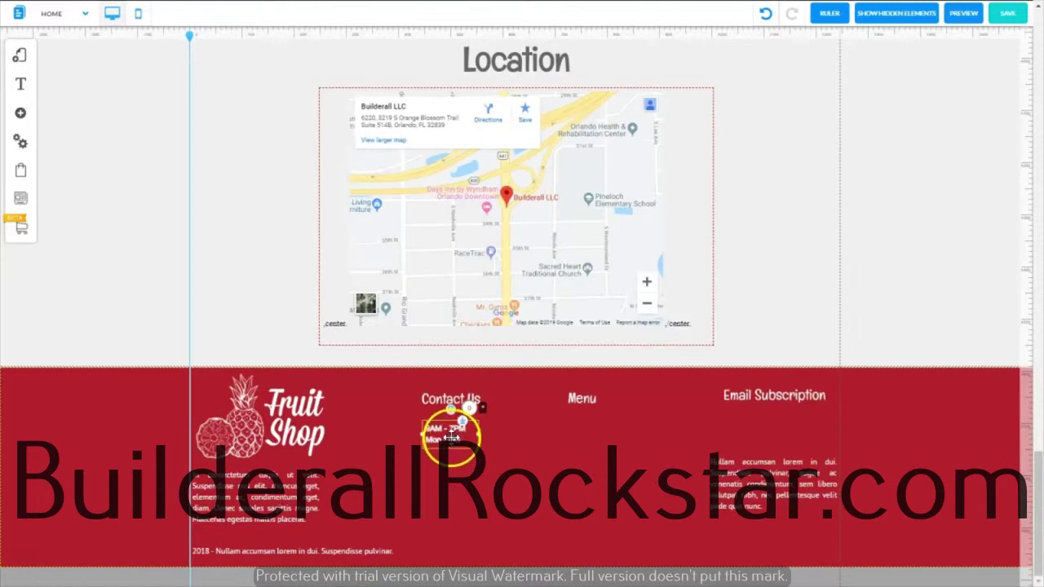
pyautogui.click(457, 463)
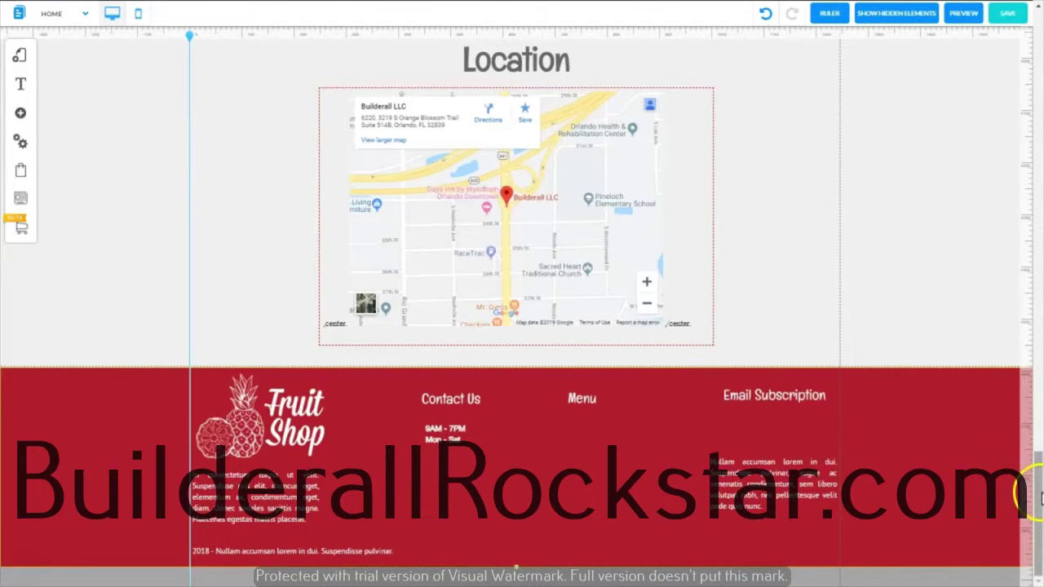
# Duplicate the header's address text and place the copy in the footer beneath the opening hours
pyautogui.moveTo(1038, 501); pyautogui.dragTo(1039, 37)
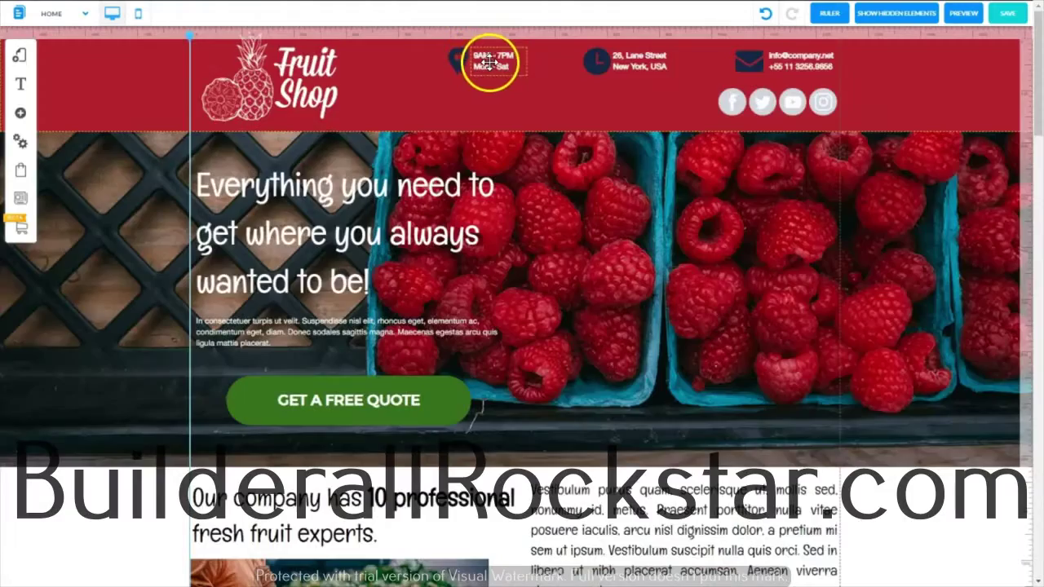
pyautogui.click(638, 67)
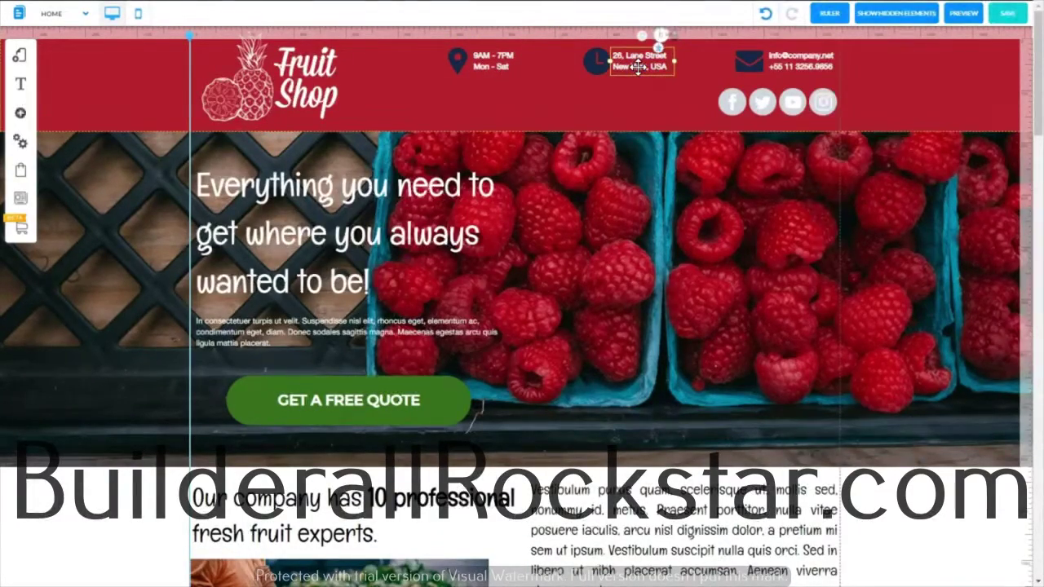
pyautogui.moveTo(637, 67); pyautogui.dragTo(528, 501)
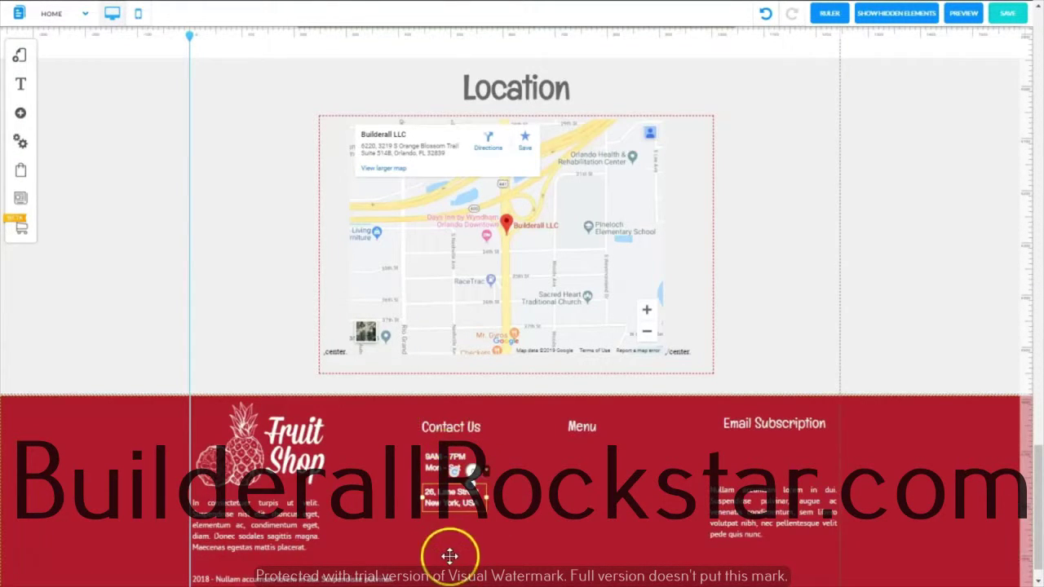
pyautogui.hotkey('ctrl', 'z')
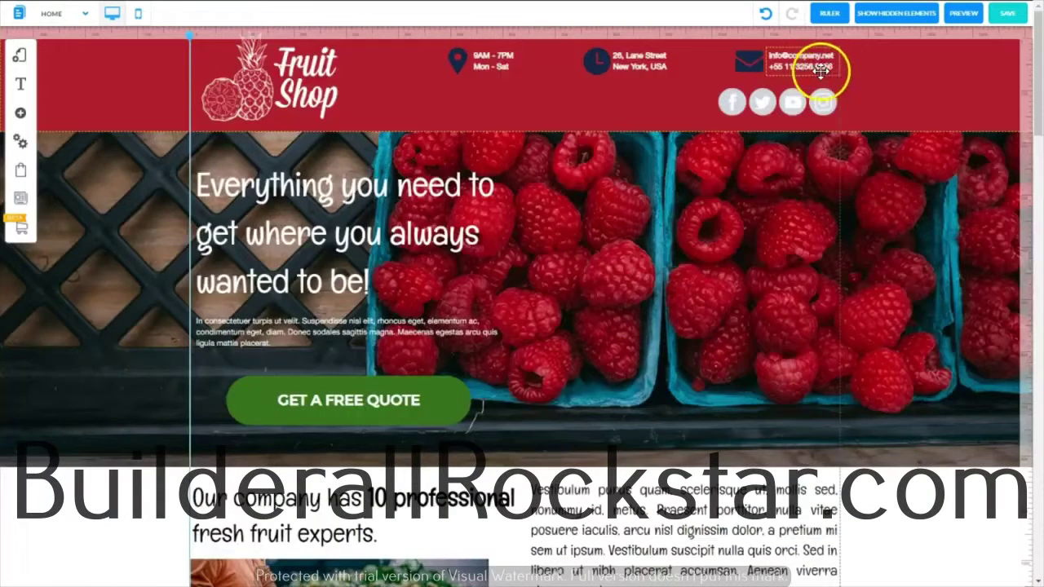
# Duplicate the header's e-mail and phone text into the footer beneath the address, and even out the spacing of the contact blocks
pyautogui.click(801, 66)
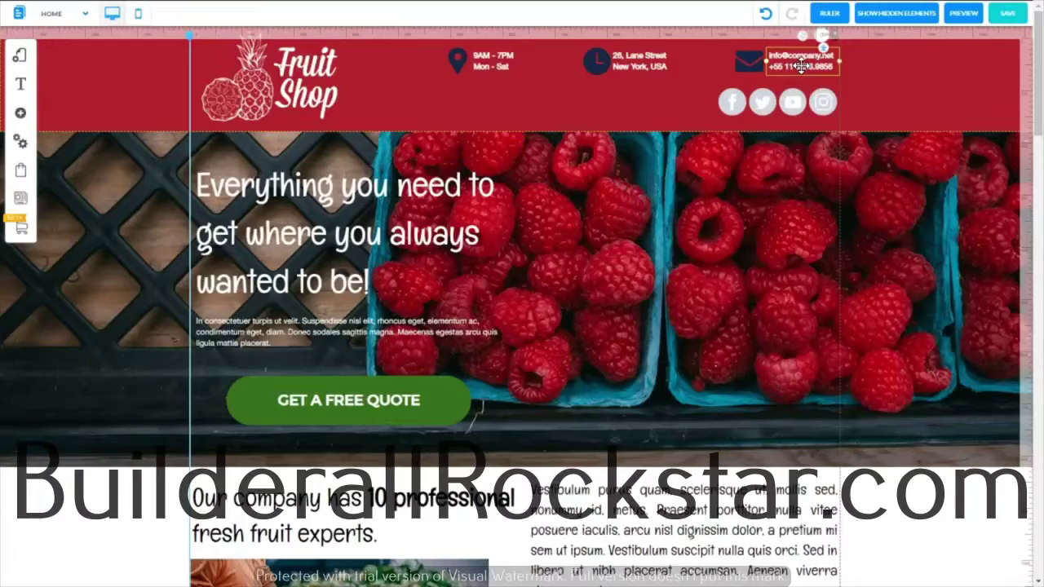
pyautogui.hotkey('ctrl', 'v')
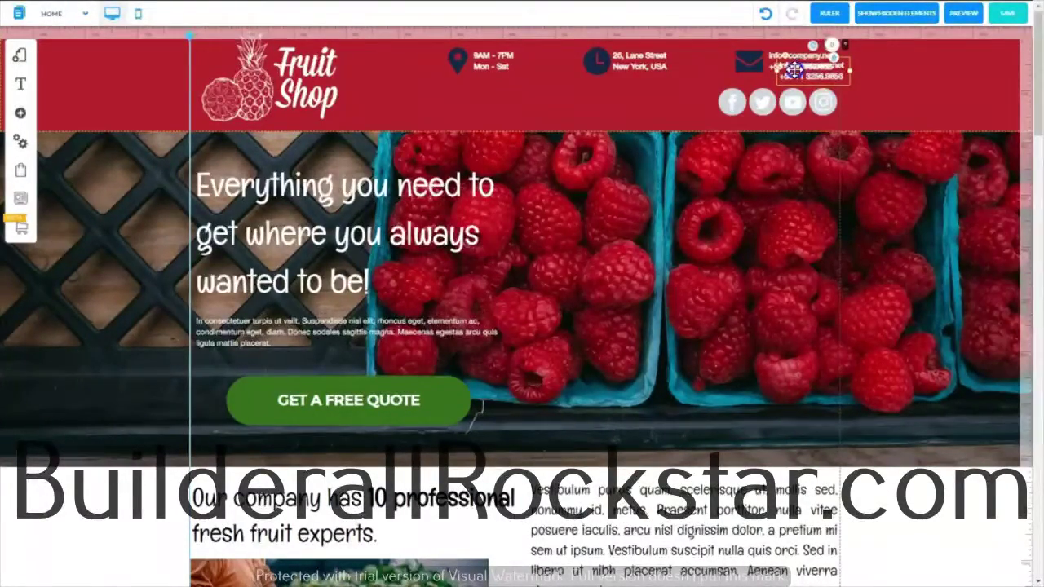
pyautogui.moveTo(794, 70); pyautogui.dragTo(455, 511)
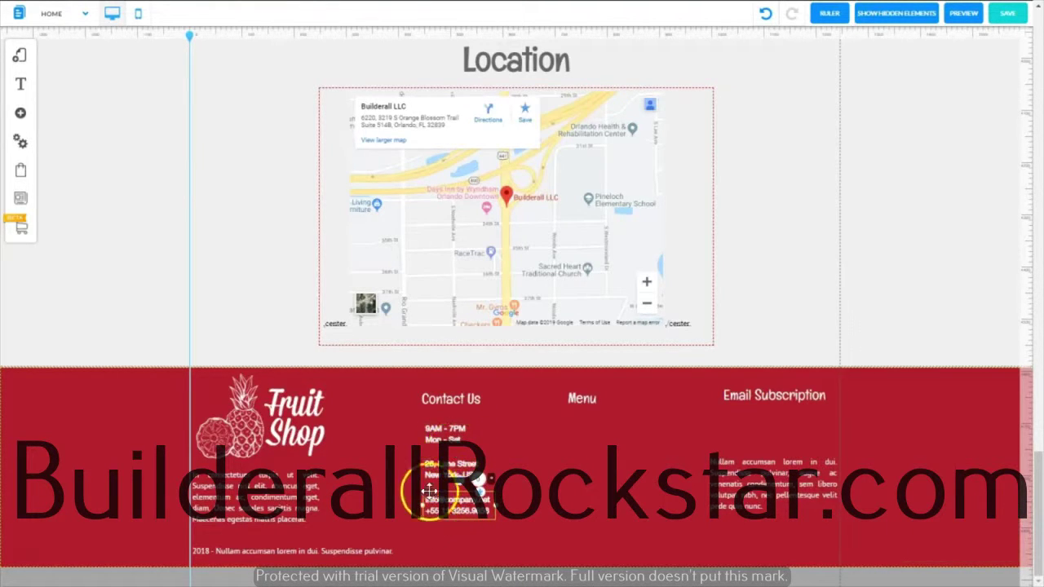
pyautogui.click(438, 467)
pyautogui.moveTo(438, 468); pyautogui.dragTo(438, 464)
pyautogui.click(442, 508)
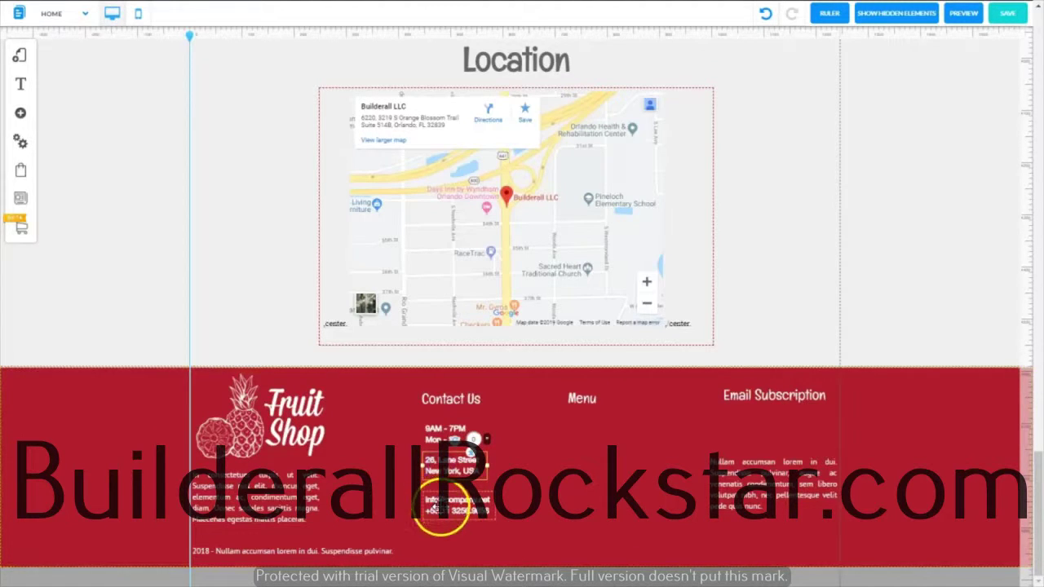
pyautogui.moveTo(442, 508); pyautogui.dragTo(441, 501)
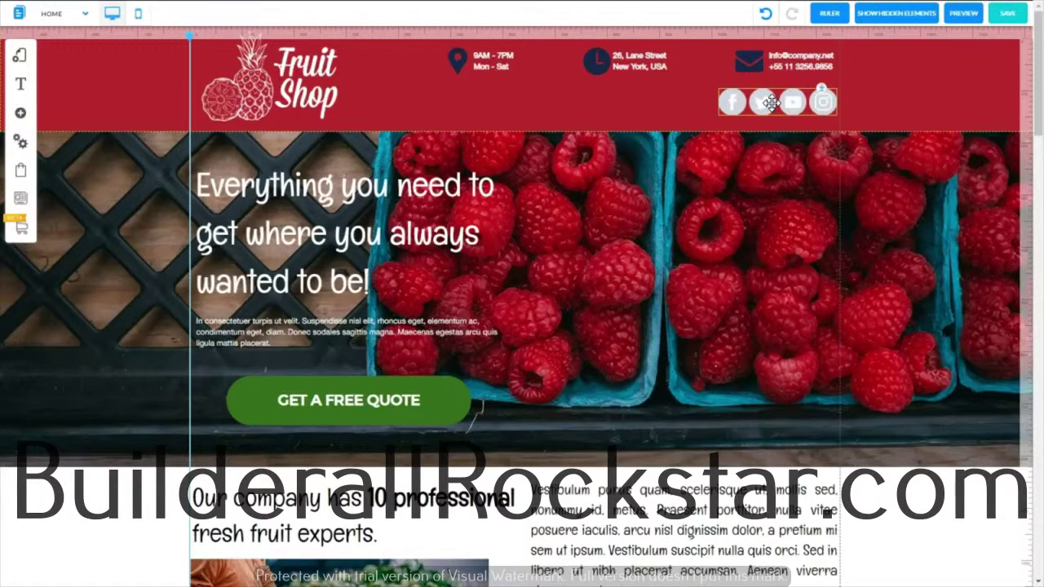
# Place a copy of the header's social media icons in the footer beneath the subscription paragraph
pyautogui.moveTo(771, 103); pyautogui.dragTo(760, 538)
pyautogui.scroll(-10, 487, 531)
pyautogui.scroll(-1, 585, 554)
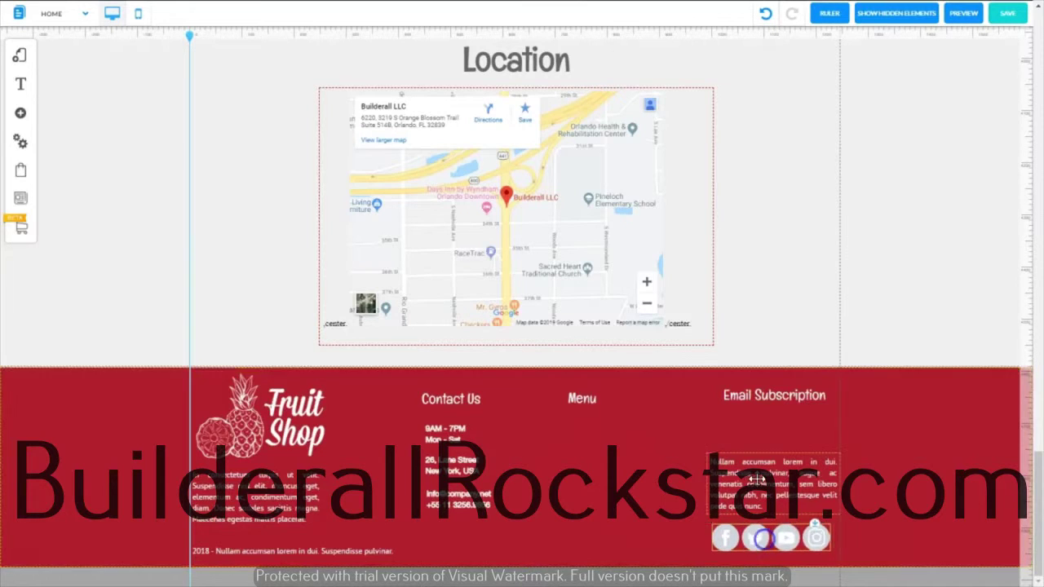
pyautogui.click(747, 483)
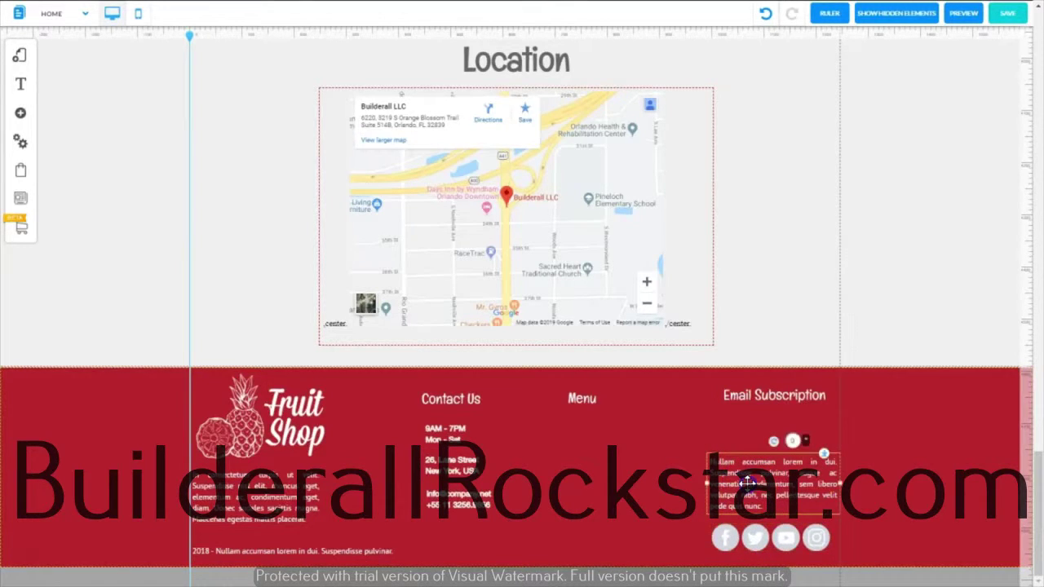
# Widen the footer's subscription paragraph, align the social icons beneath it, and lower the paragraph to sit just above them
pyautogui.moveTo(687, 482); pyautogui.dragTo(674, 482)
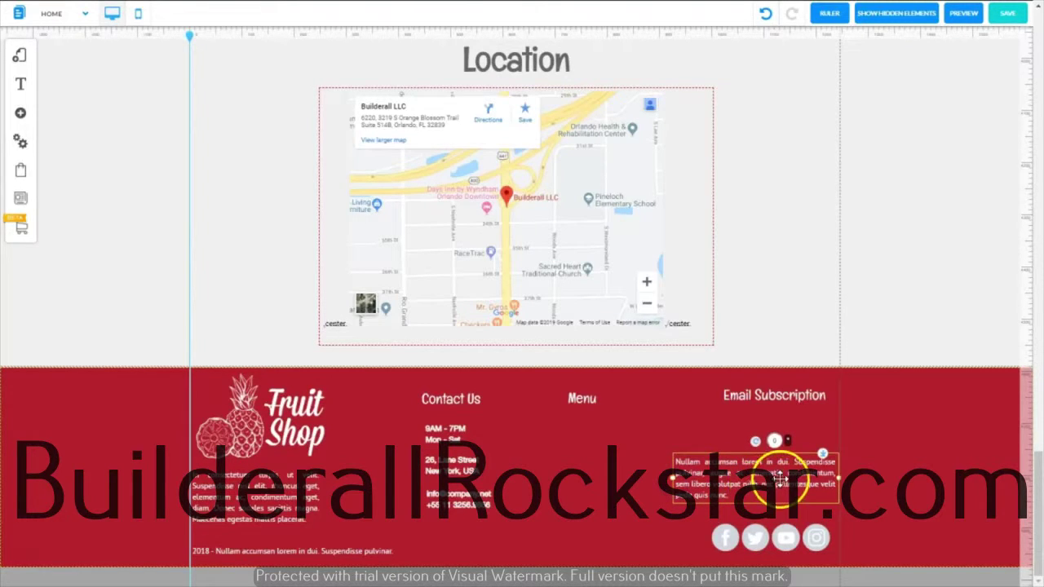
pyautogui.moveTo(776, 540); pyautogui.dragTo(758, 536)
pyautogui.click(736, 460)
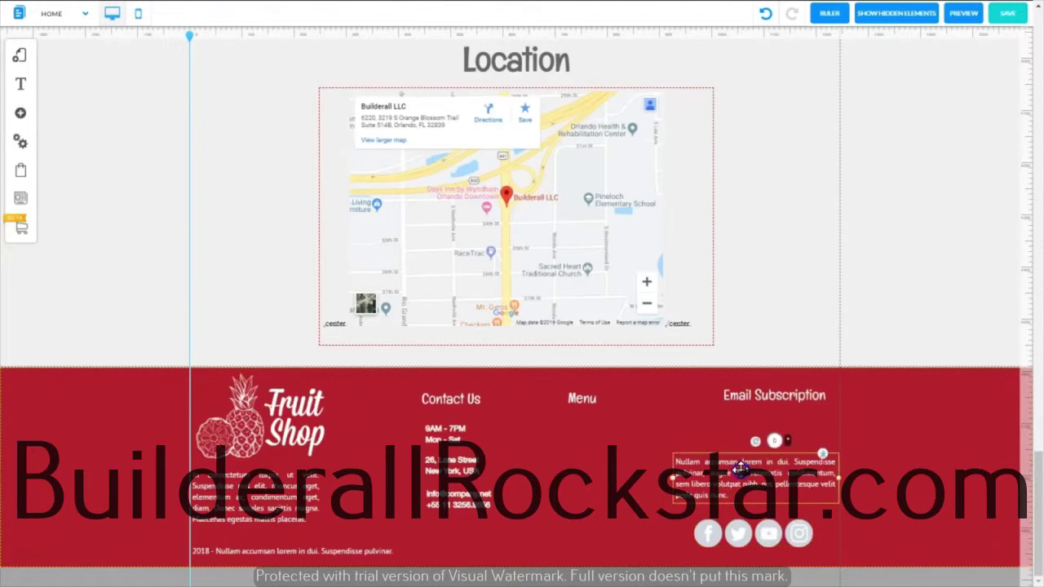
pyautogui.moveTo(742, 483); pyautogui.dragTo(741, 492)
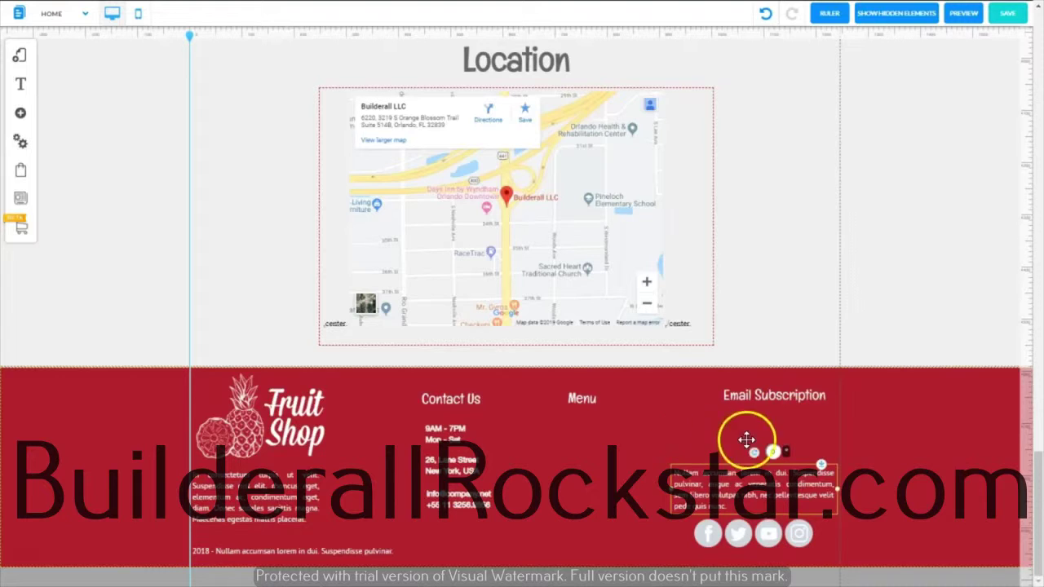
# Move the Email Subscription, Menu and Contact Us headings up into a row near the footer's upper edge
pyautogui.moveTo(755, 399); pyautogui.dragTo(728, 389)
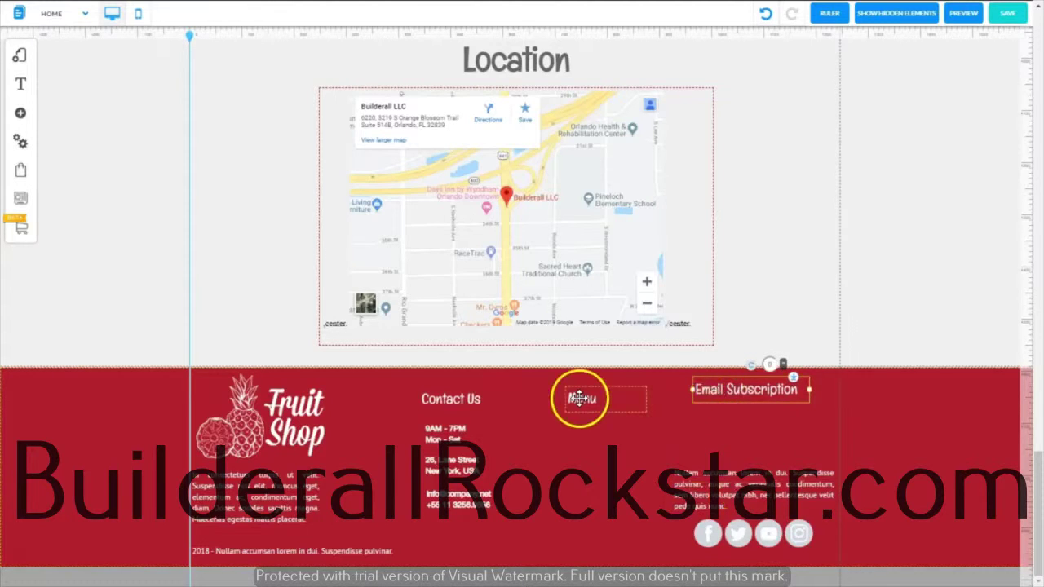
pyautogui.moveTo(578, 389); pyautogui.dragTo(569, 380)
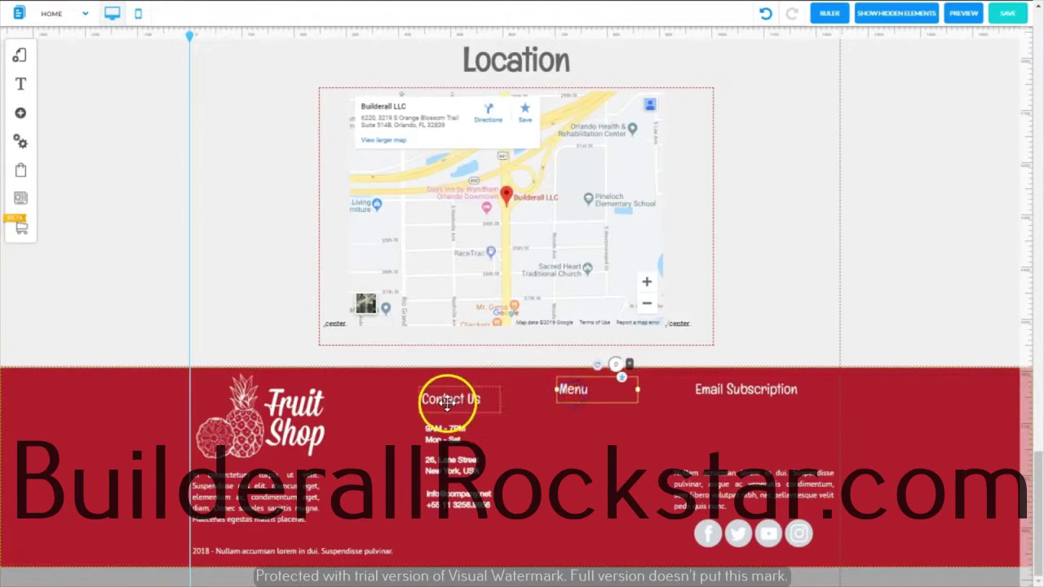
pyautogui.moveTo(450, 398); pyautogui.dragTo(480, 365)
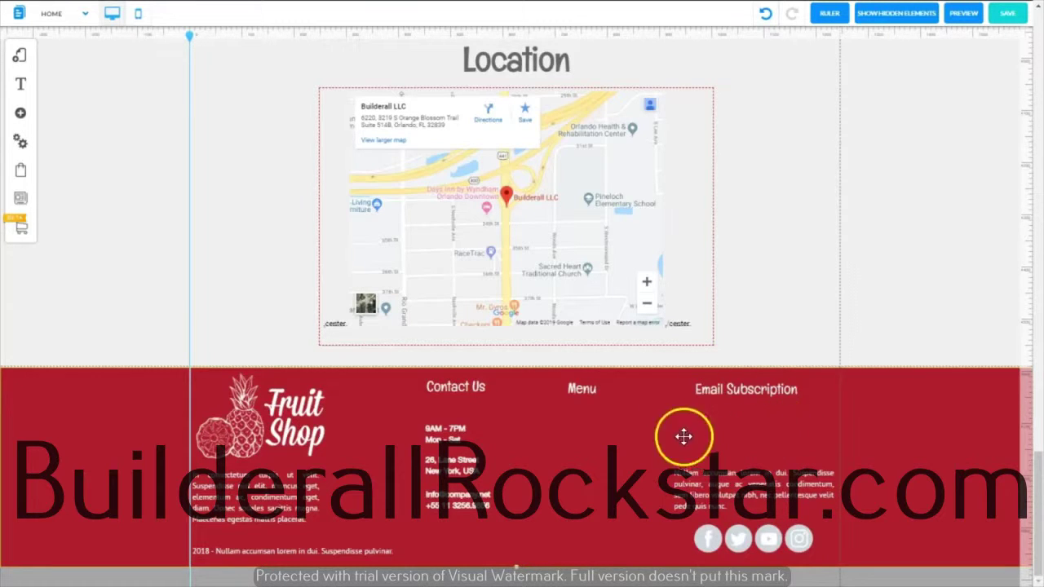
# Add the "Get Your Free Stuff Today" email opt-in form, place it in the footer beneath the Menu heading, and narrow it
pyautogui.click(21, 115)
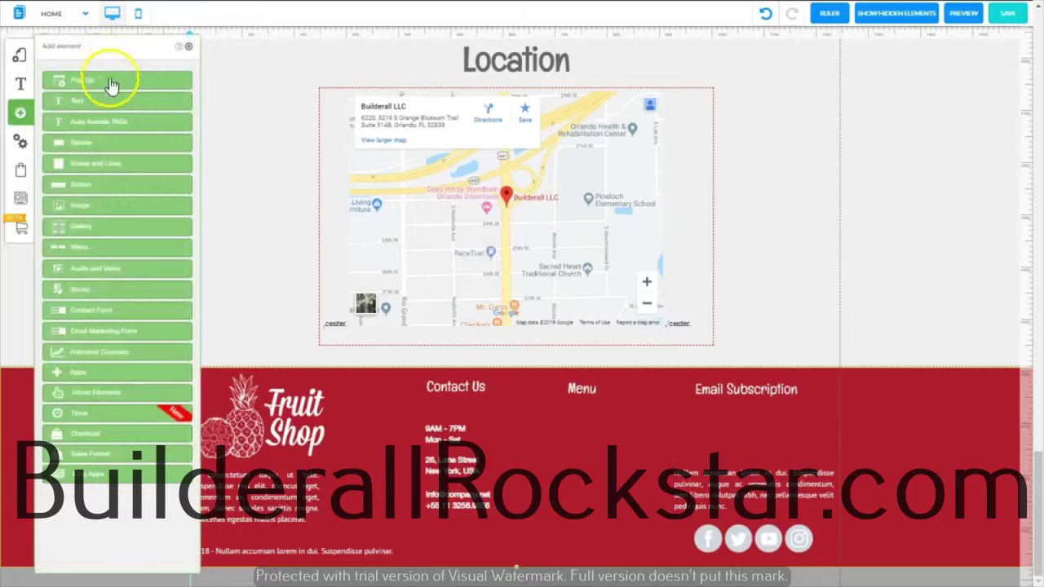
pyautogui.click(96, 333)
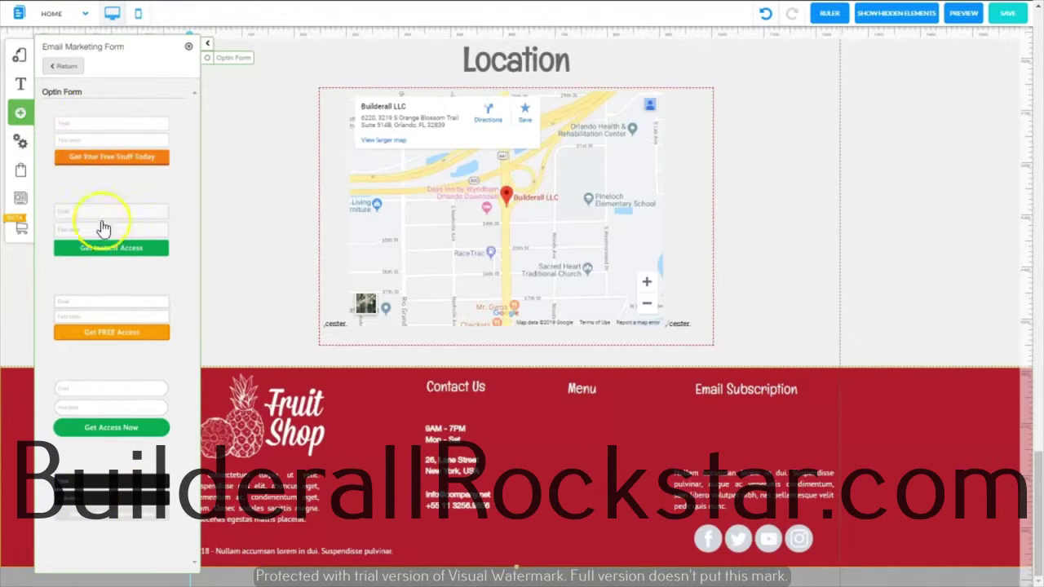
pyautogui.click(102, 142)
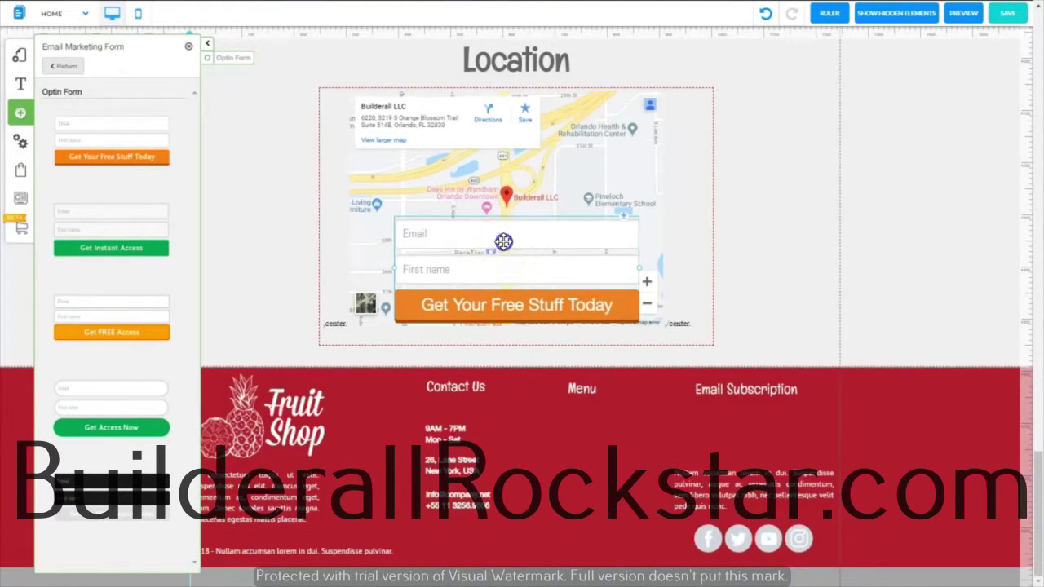
pyautogui.moveTo(503, 242); pyautogui.dragTo(605, 431)
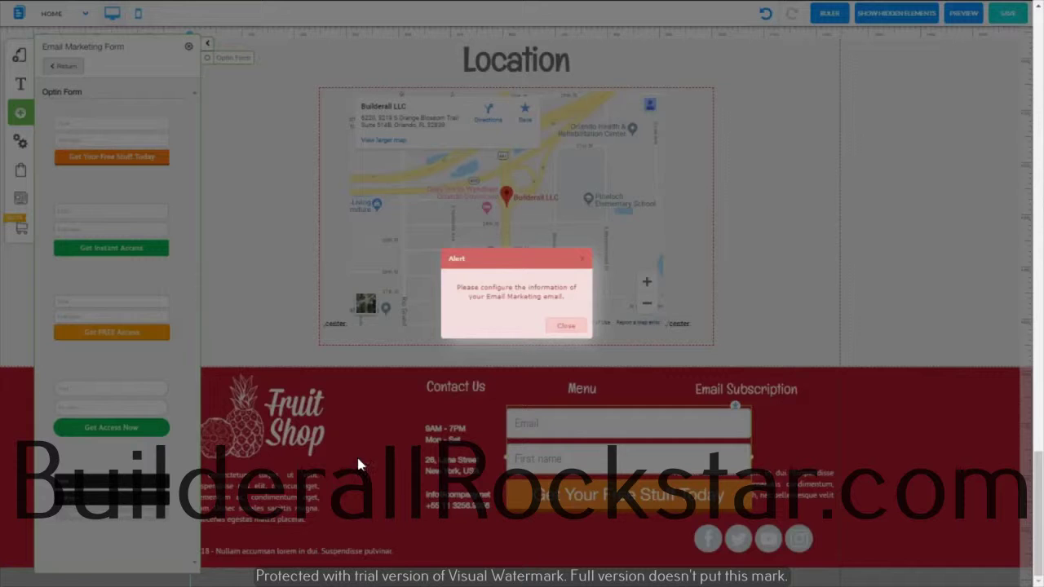
pyautogui.click(563, 328)
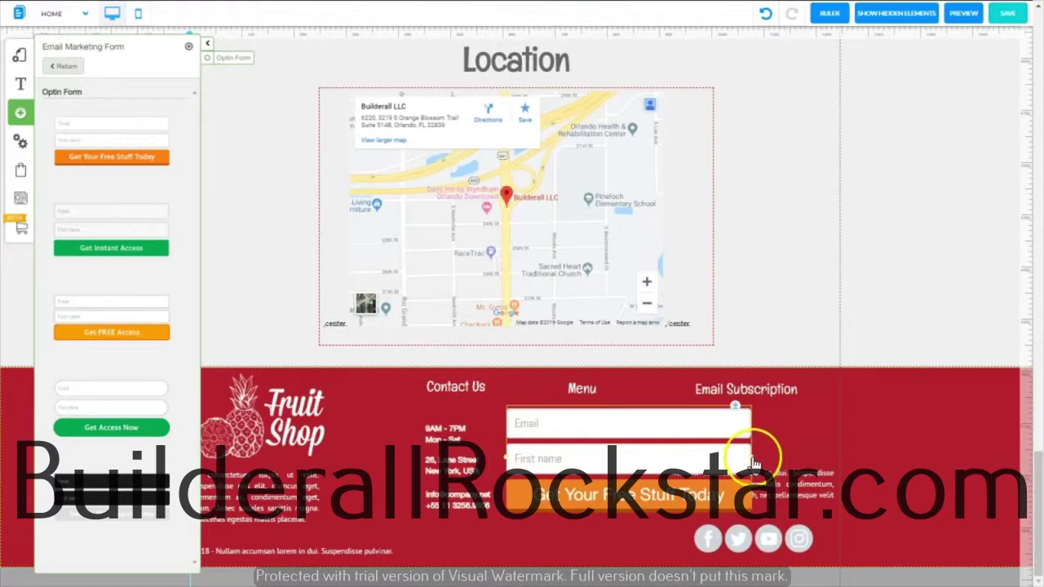
pyautogui.moveTo(753, 463); pyautogui.dragTo(659, 462)
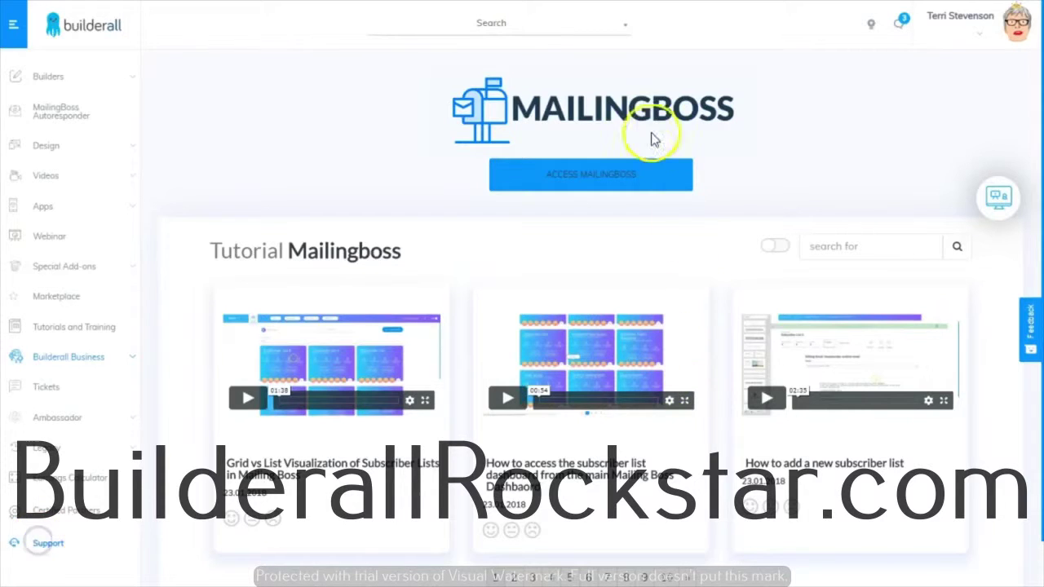
# Switch to MailingBoss and save a new workflow named Fruit Shop
pyautogui.click(593, 174)
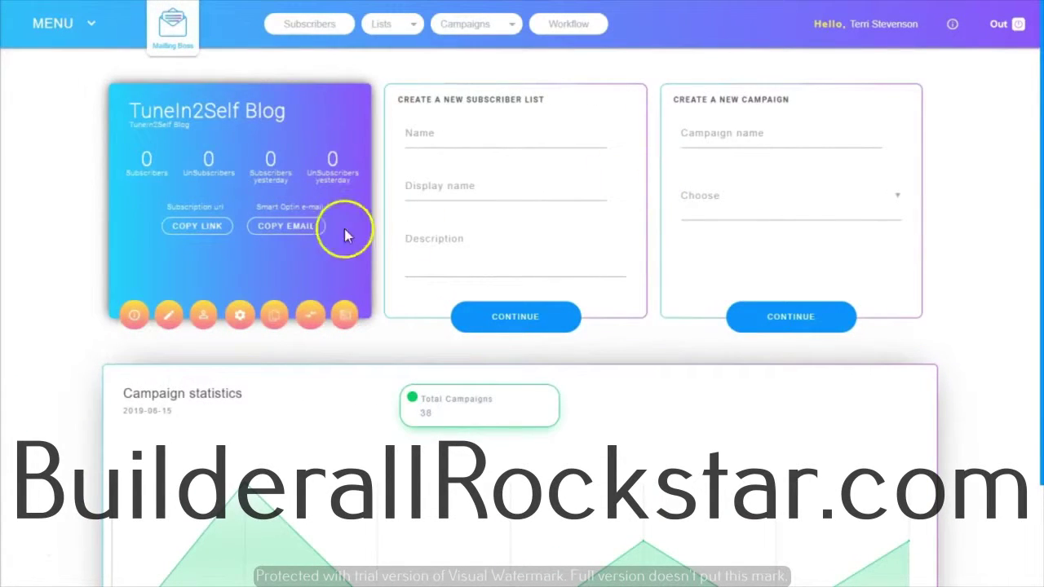
pyautogui.click(576, 25)
pyautogui.click(77, 103)
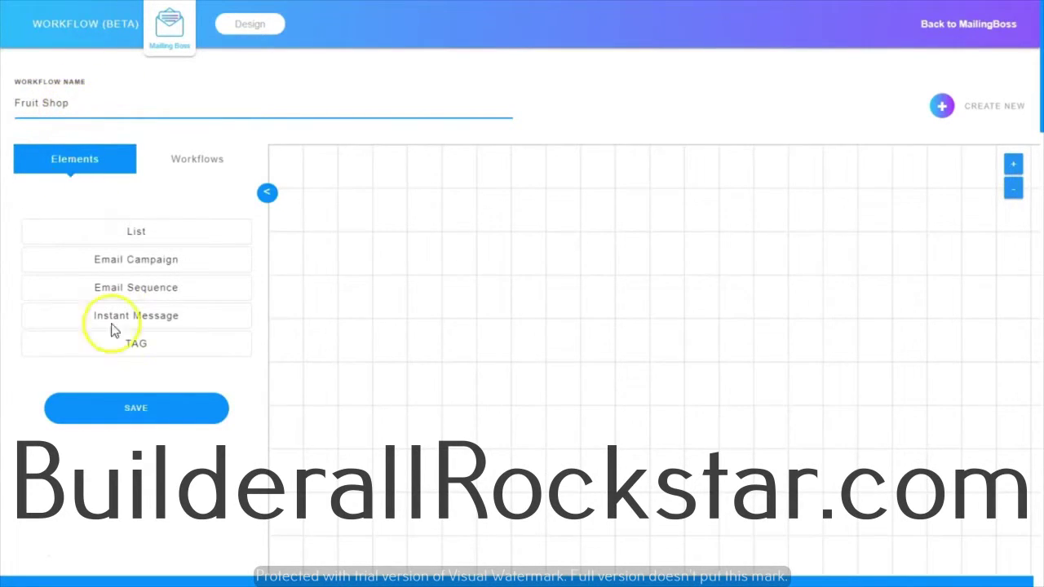
pyautogui.click(133, 410)
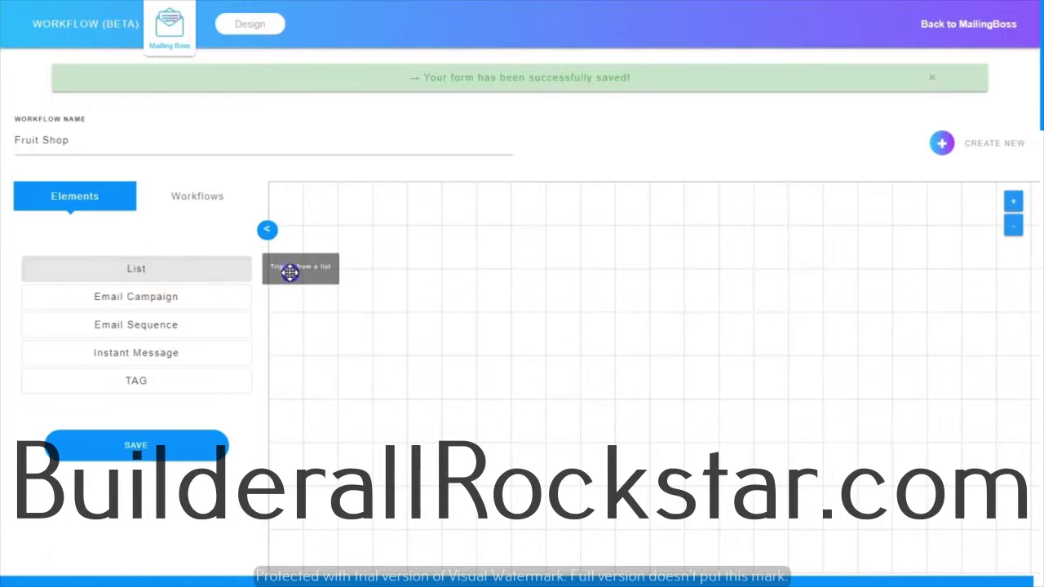
# Add a List element to the workflow canvas and look through the existing lists in its settings
pyautogui.moveTo(290, 273); pyautogui.dragTo(343, 272)
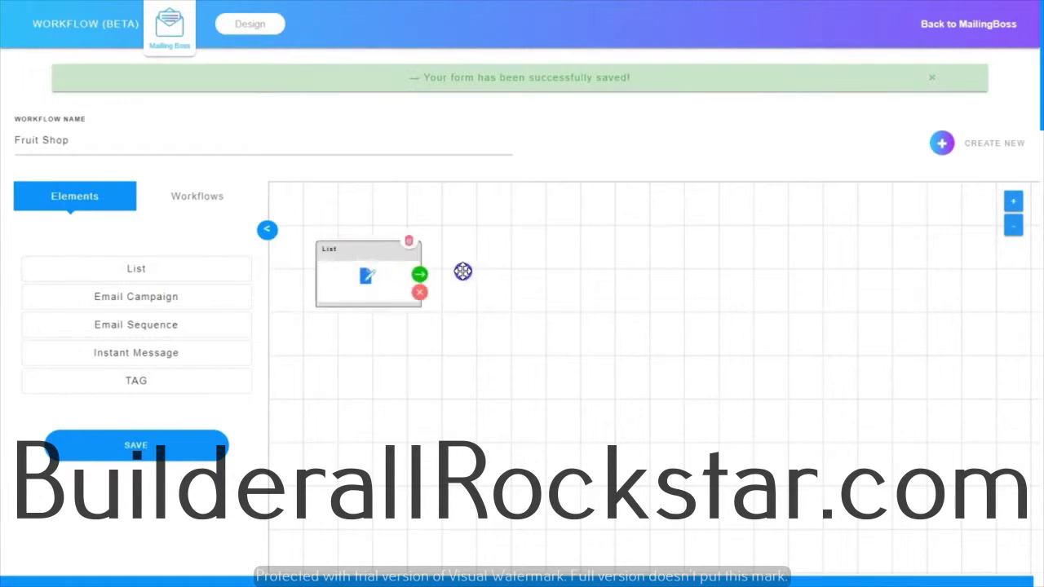
pyautogui.click(367, 281)
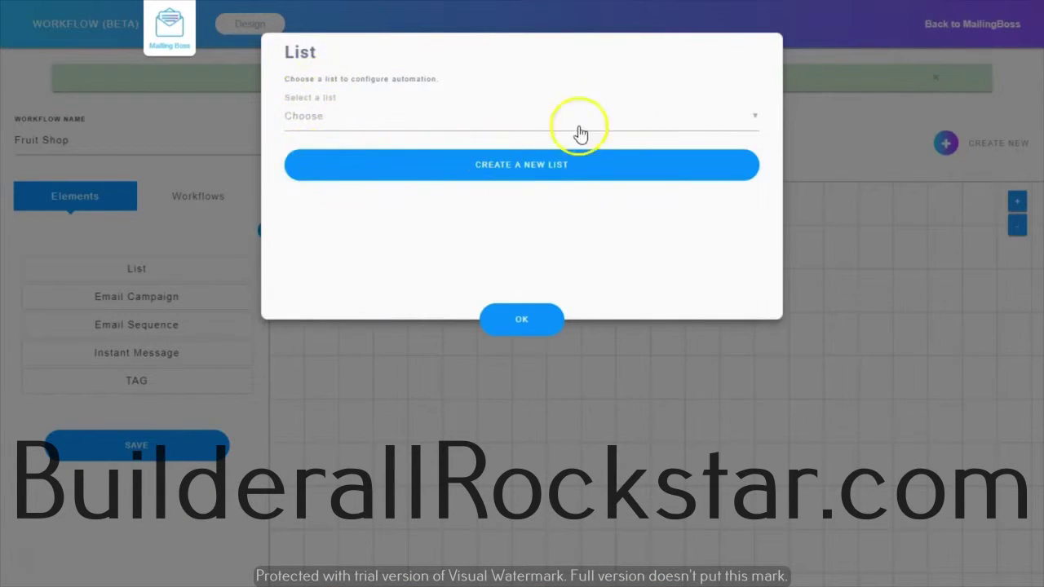
pyautogui.click(757, 116)
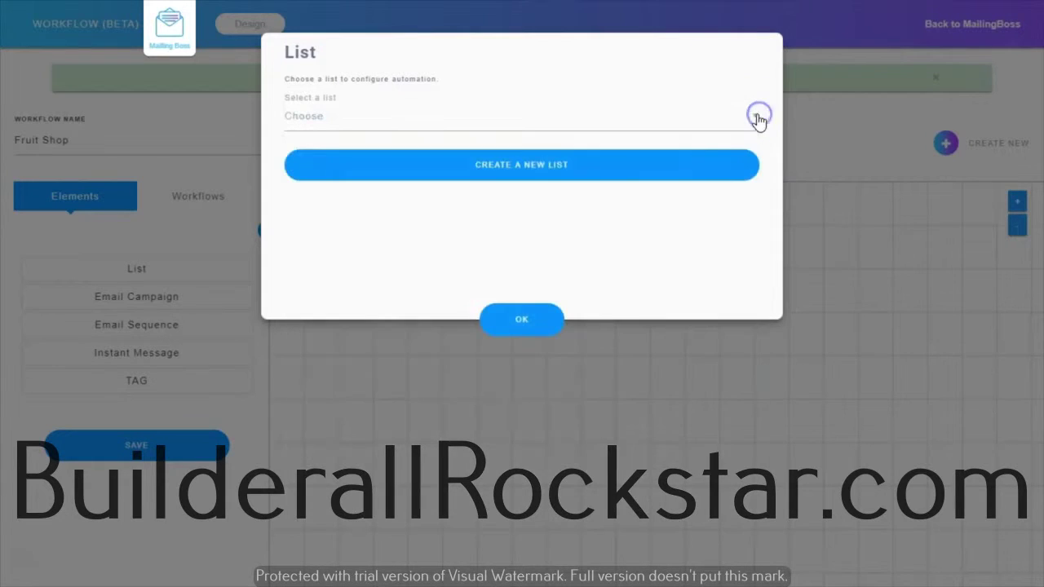
pyautogui.click(757, 118)
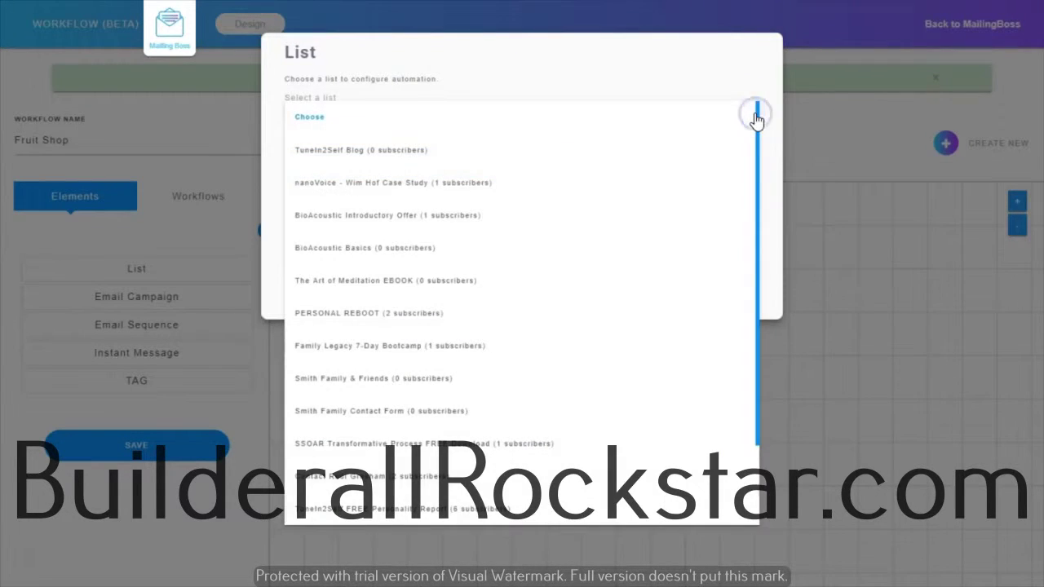
pyautogui.click(757, 119)
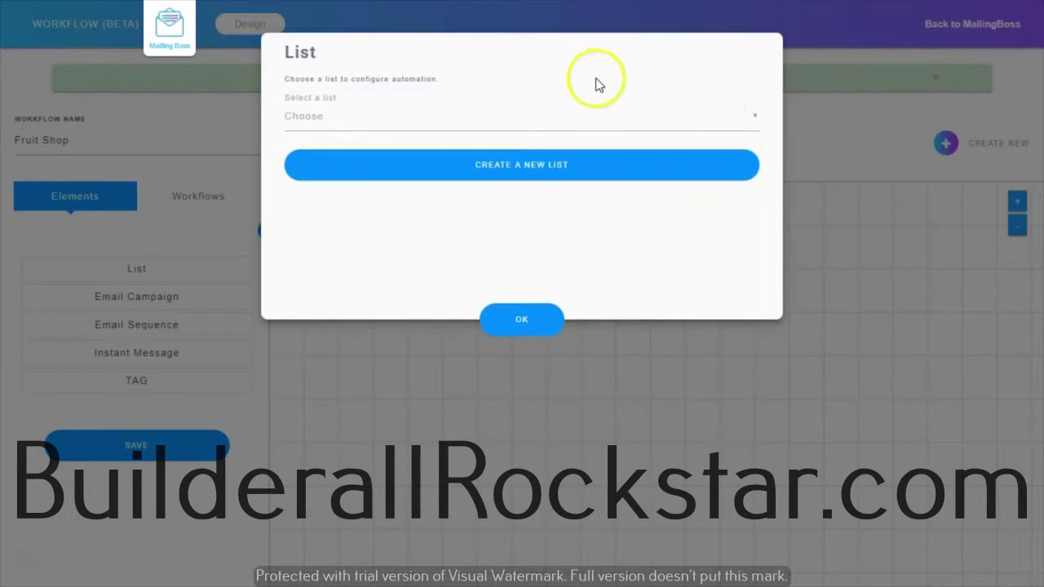
# Create a new subscriber list with Fruit Shop as its name, display name and description, keeping double opt-in and double opt-out
pyautogui.click(516, 166)
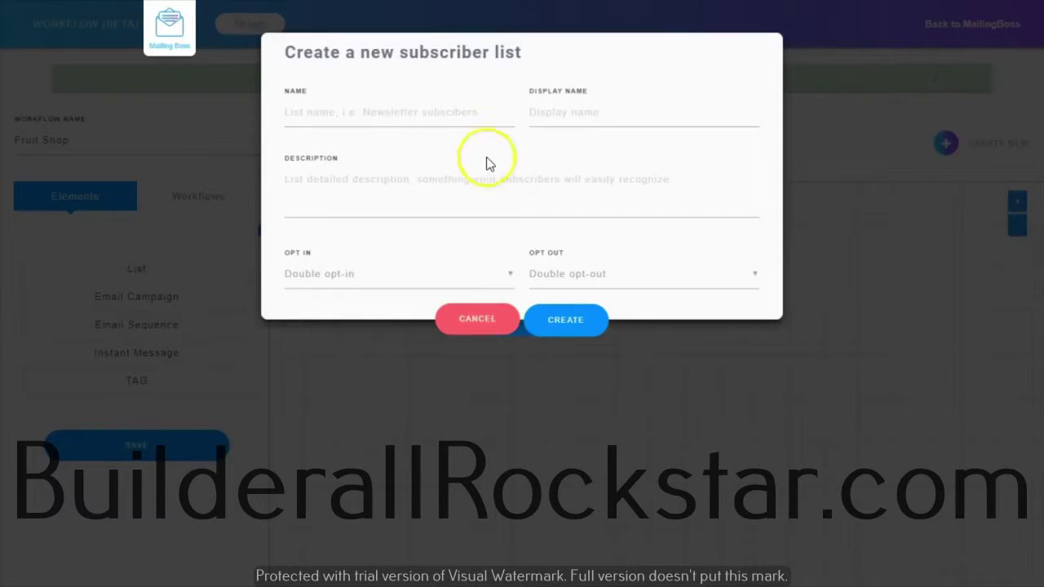
pyautogui.click(310, 112)
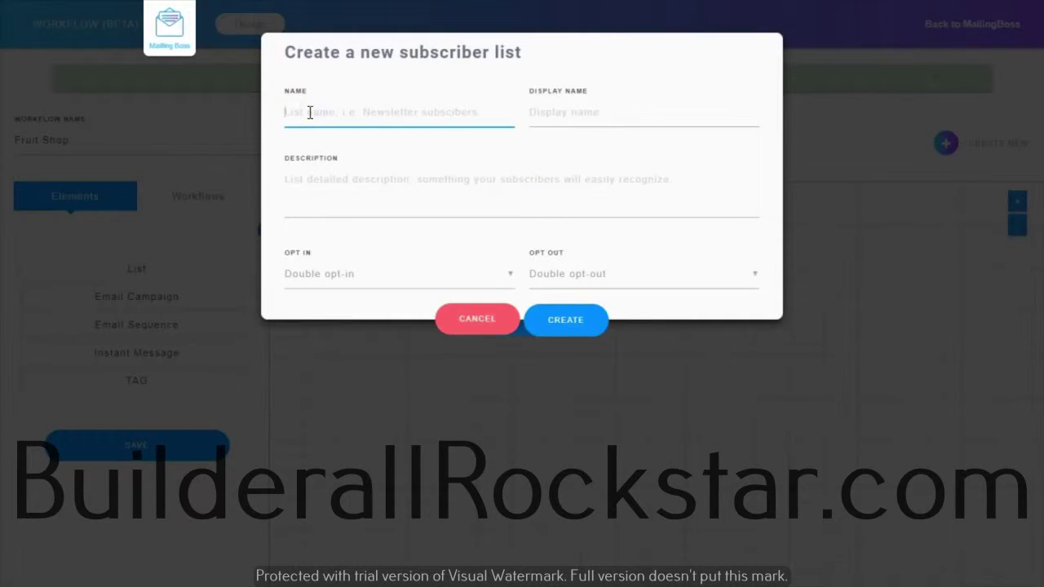
pyautogui.write('Fruit Shop')
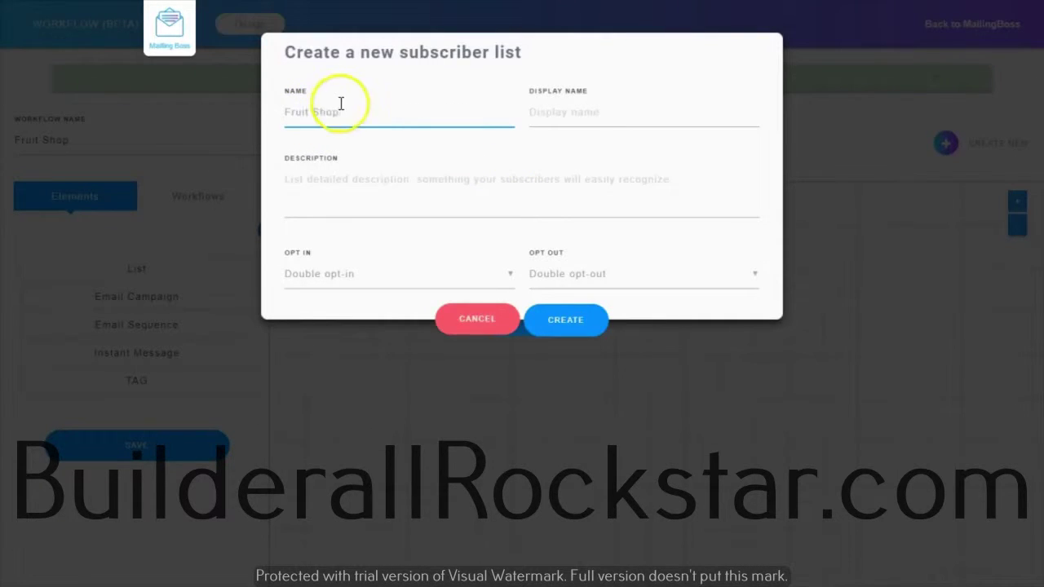
pyautogui.moveTo(341, 112); pyautogui.dragTo(311, 114)
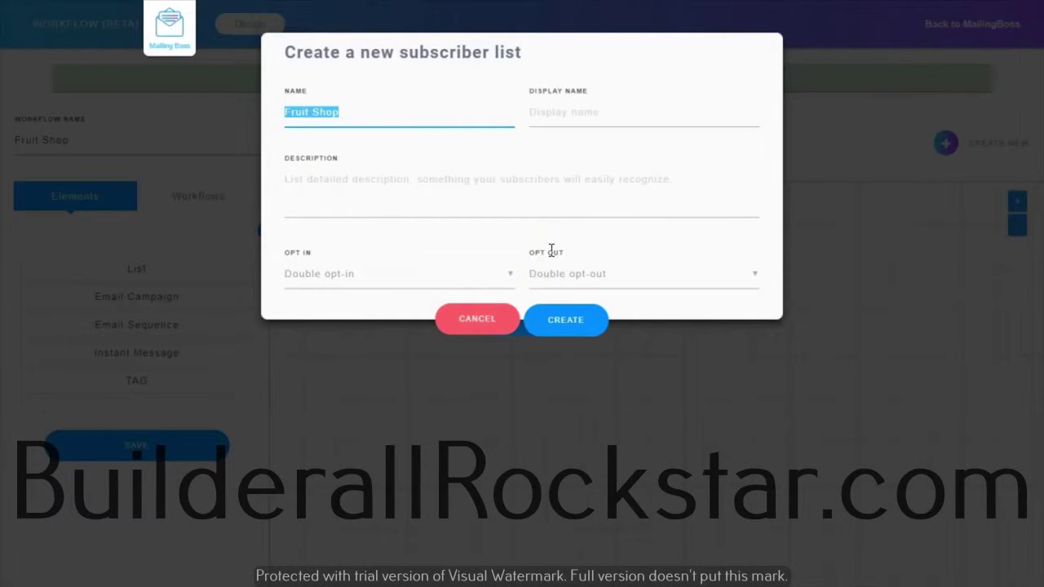
pyautogui.click(550, 112)
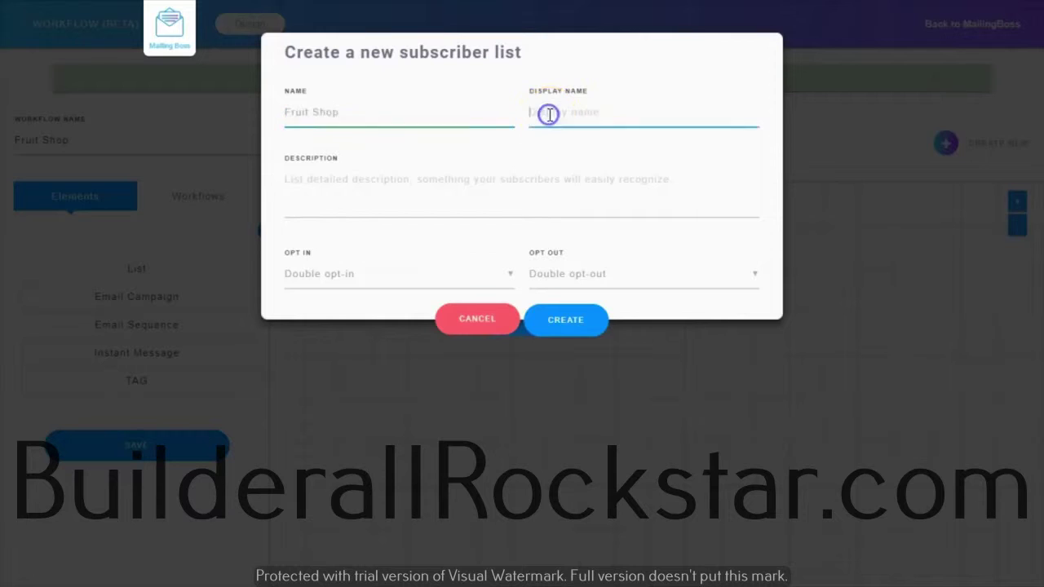
pyautogui.hotkey('ctrl', 'v')
pyautogui.press('Tab')
pyautogui.hotkey('ctrl', 'v')
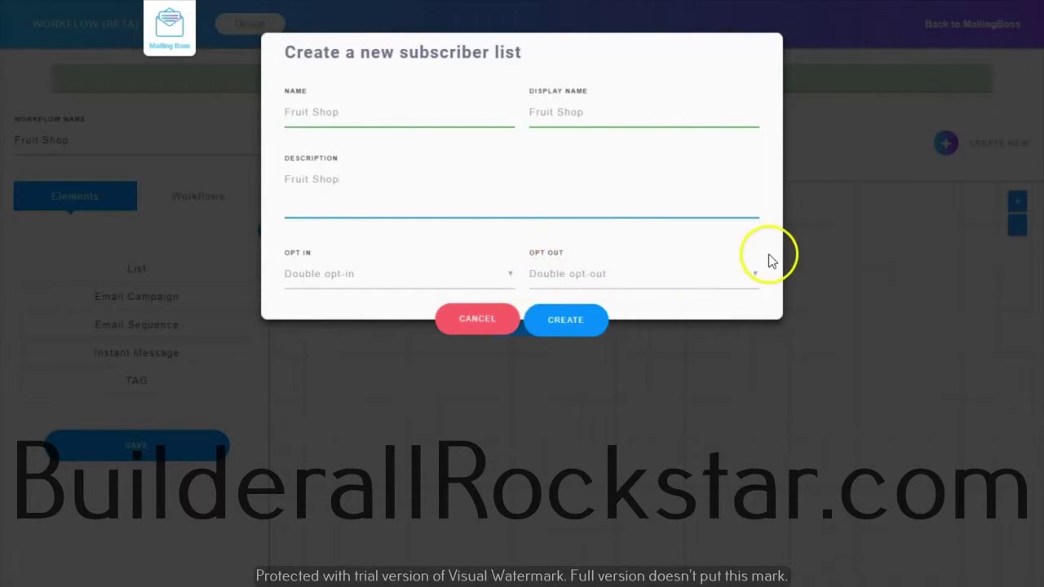
pyautogui.click(558, 320)
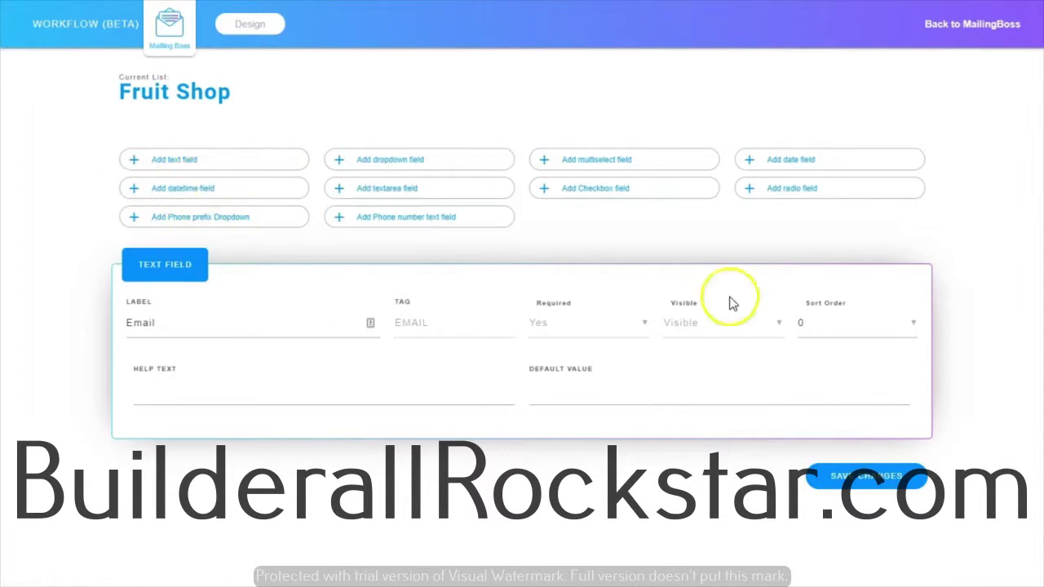
# Save the Fruit Shop list's Email field and return to the workflow design to review the list element's follow-up actions
pyautogui.click(848, 476)
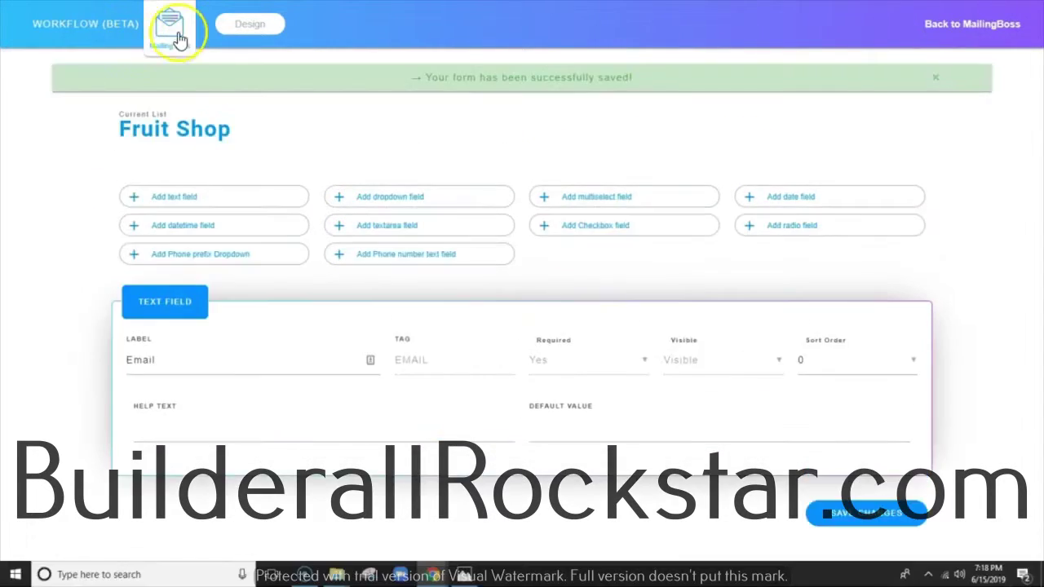
pyautogui.click(250, 25)
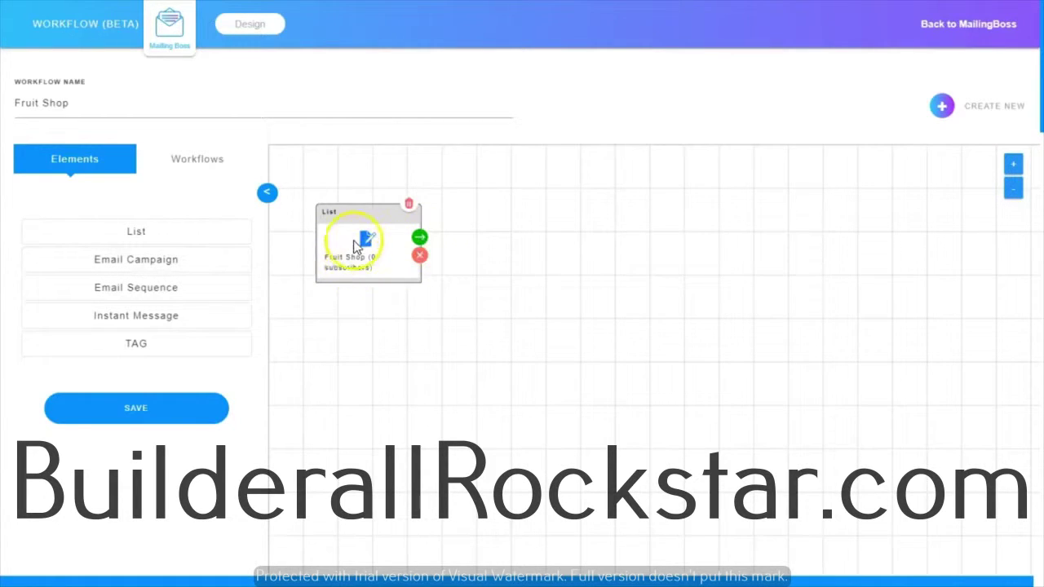
pyautogui.click(421, 239)
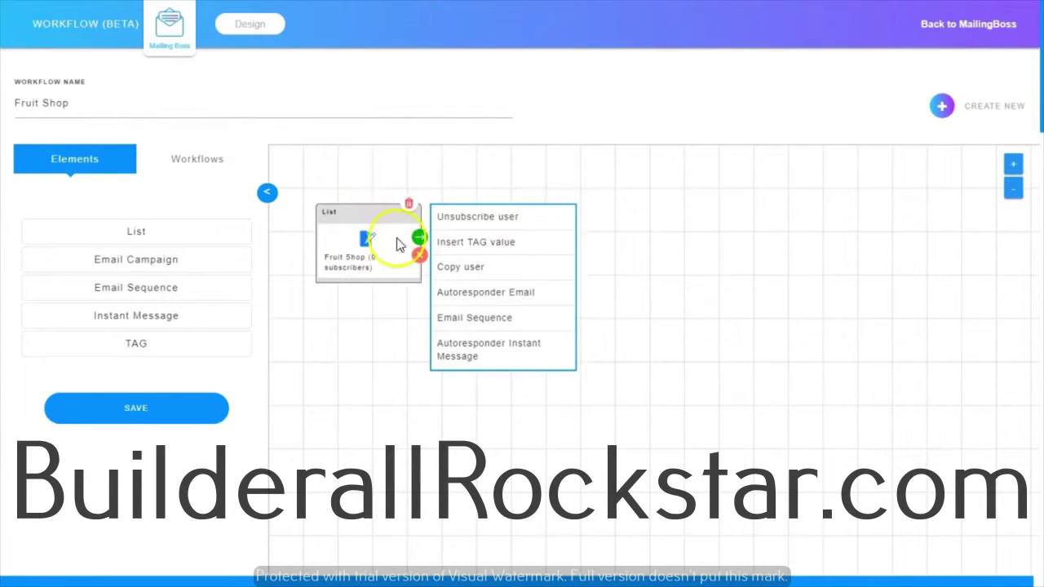
pyautogui.click(688, 230)
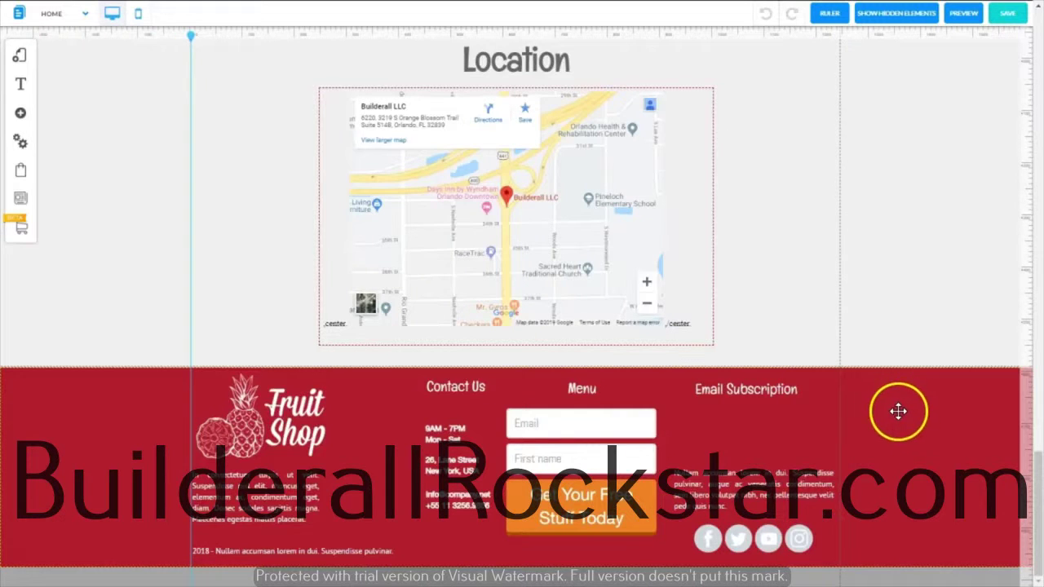
# Connect the footer's email form to MailingBoss using the Fruit Shop list
pyautogui.click(580, 448)
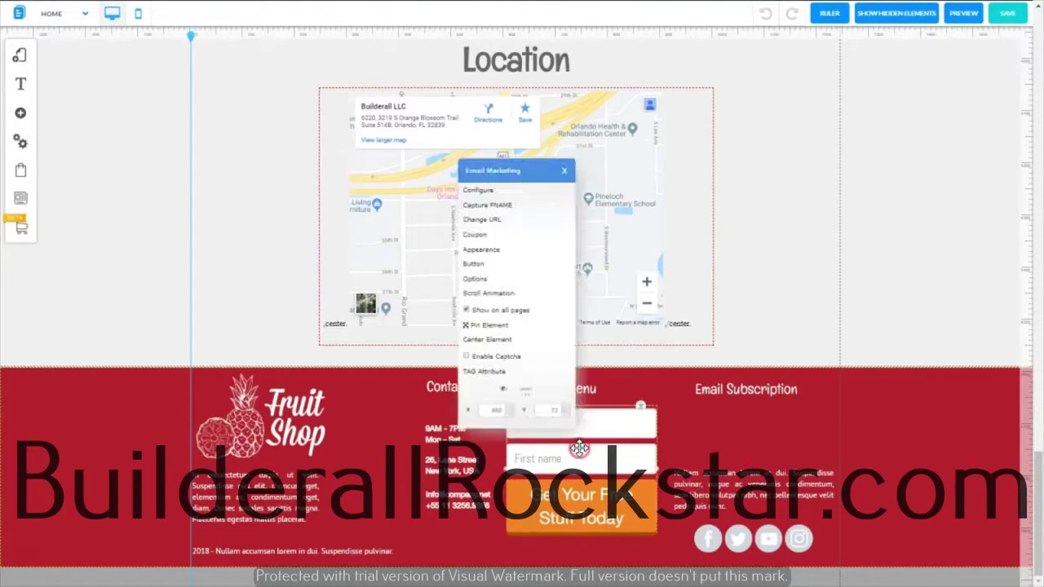
pyautogui.click(475, 194)
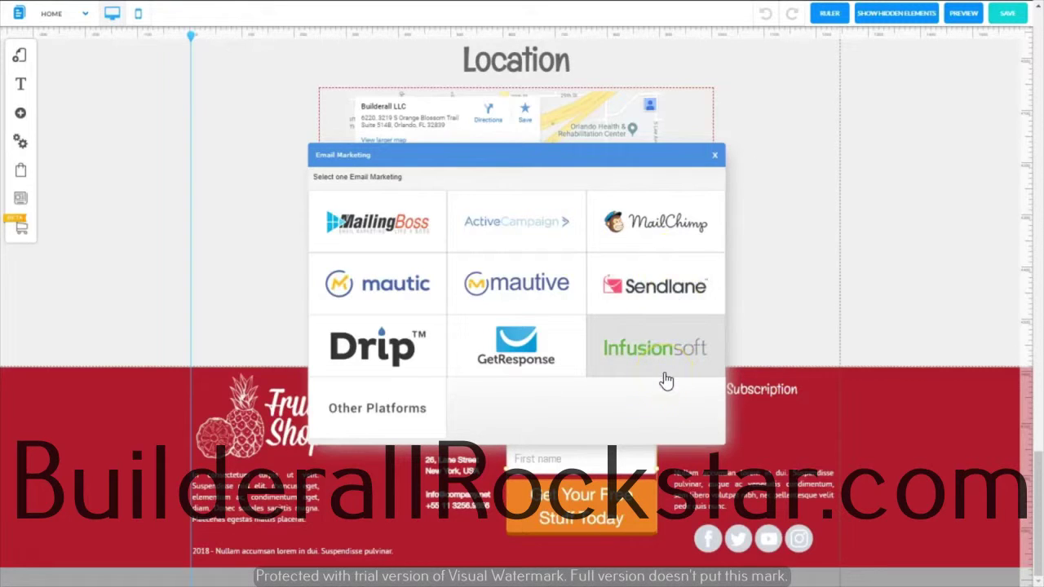
pyautogui.click(371, 224)
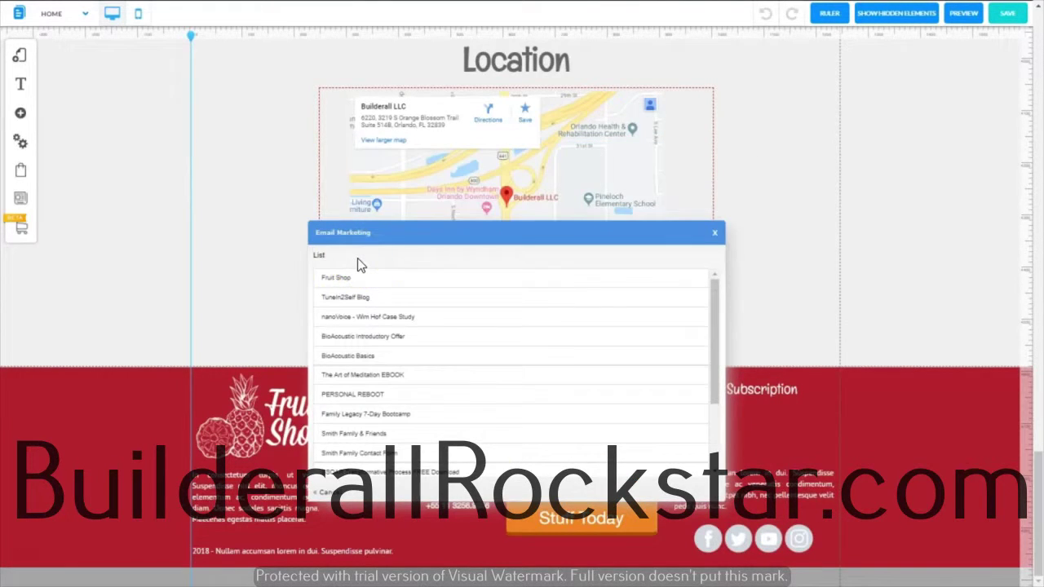
pyautogui.click(361, 357)
pyautogui.click(359, 295)
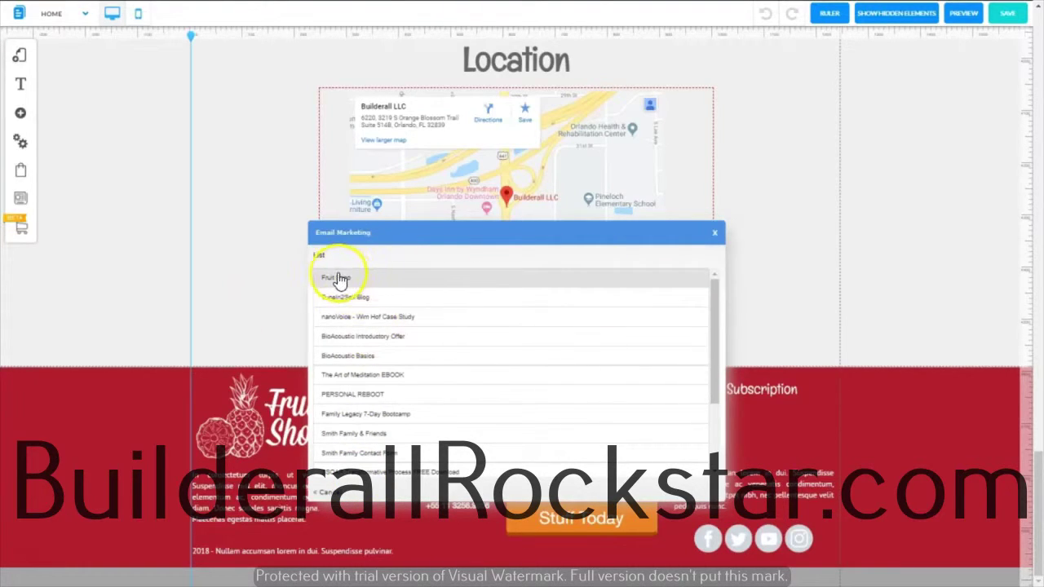
pyautogui.click(338, 277)
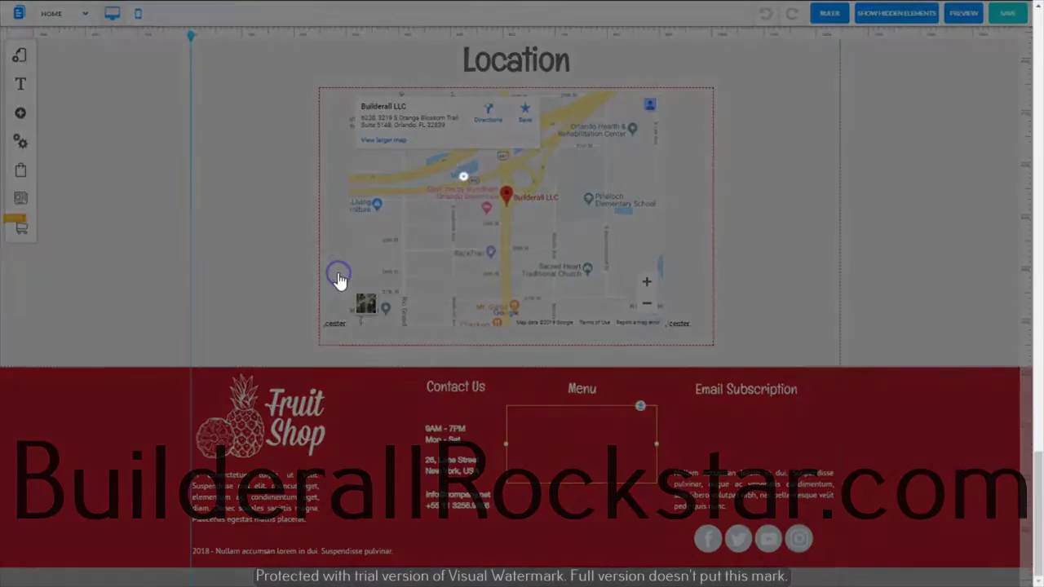
pyautogui.click(487, 370)
pyautogui.click(581, 459)
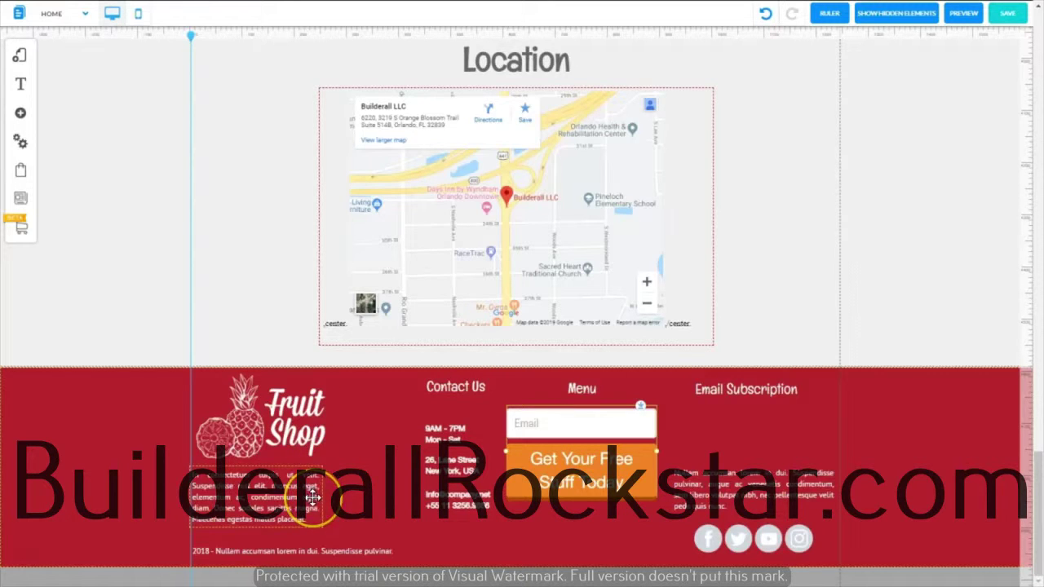
# Restyle the email form's input field with a 36px height and a corner radius of 15 on all four corners
pyautogui.click(569, 425)
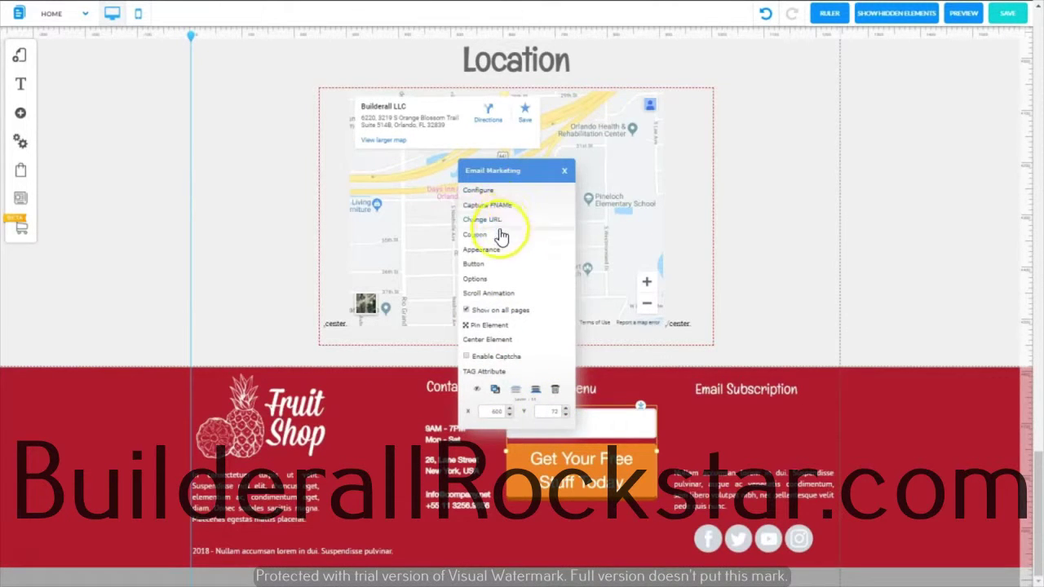
pyautogui.click(489, 251)
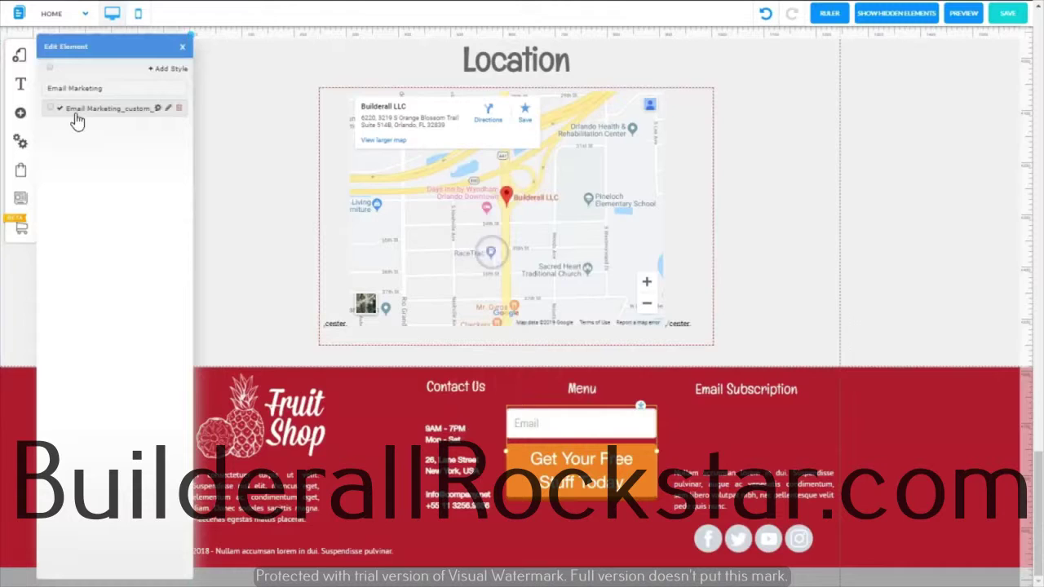
pyautogui.click(157, 108)
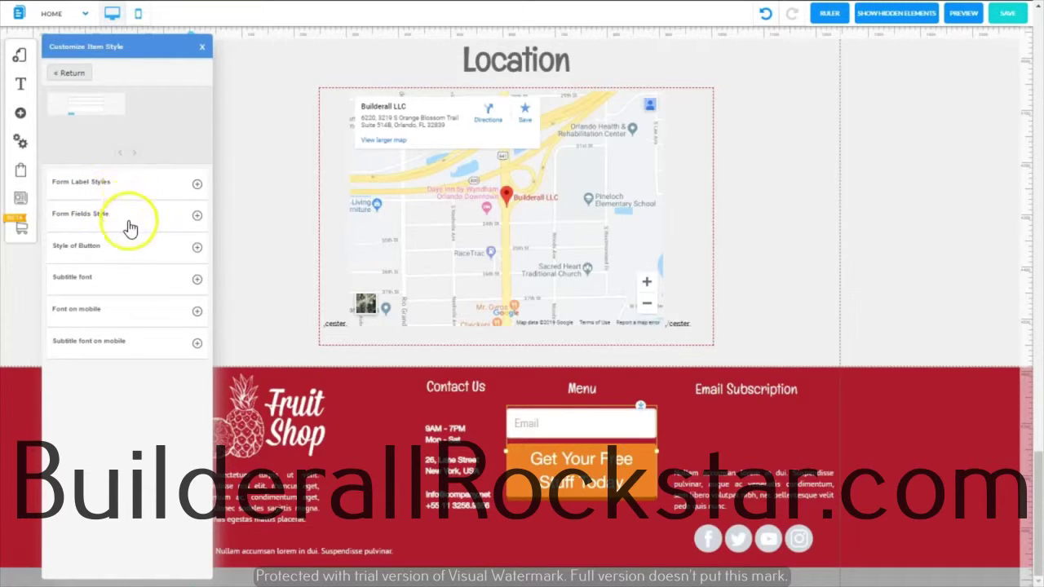
pyautogui.click(196, 218)
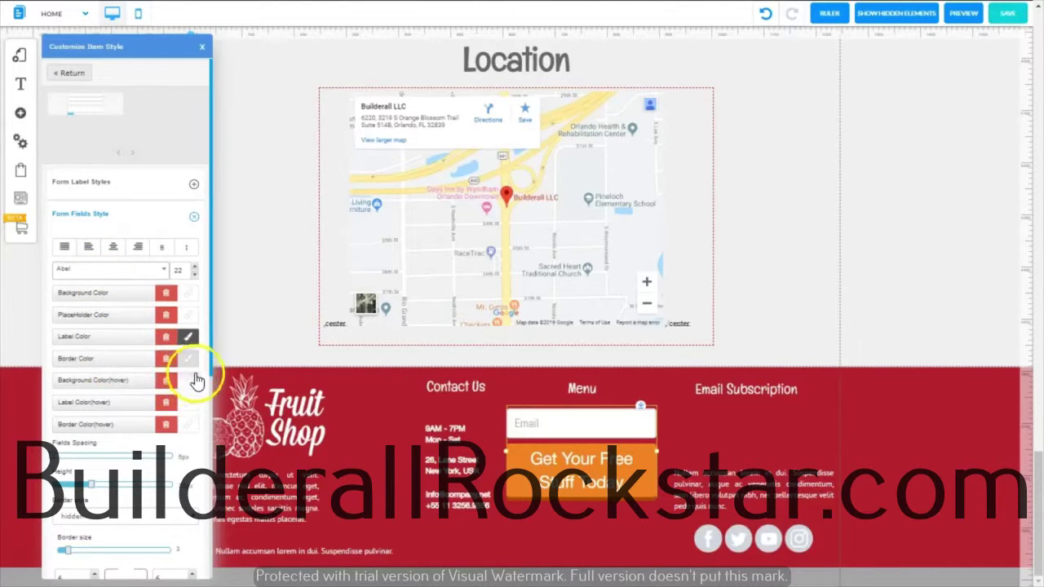
pyautogui.moveTo(210, 361); pyautogui.dragTo(201, 513)
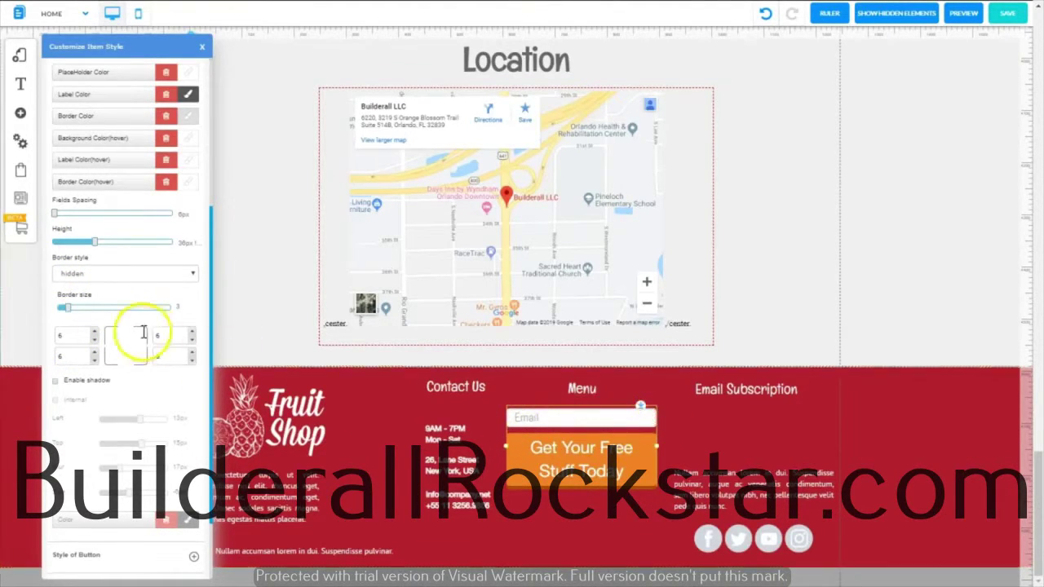
pyautogui.click(62, 337)
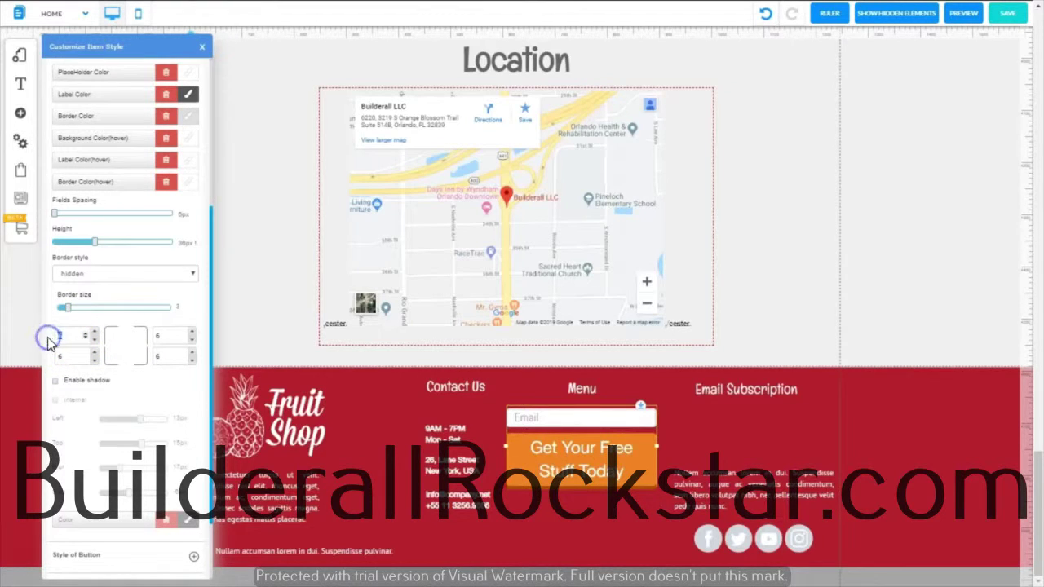
pyautogui.write('15')
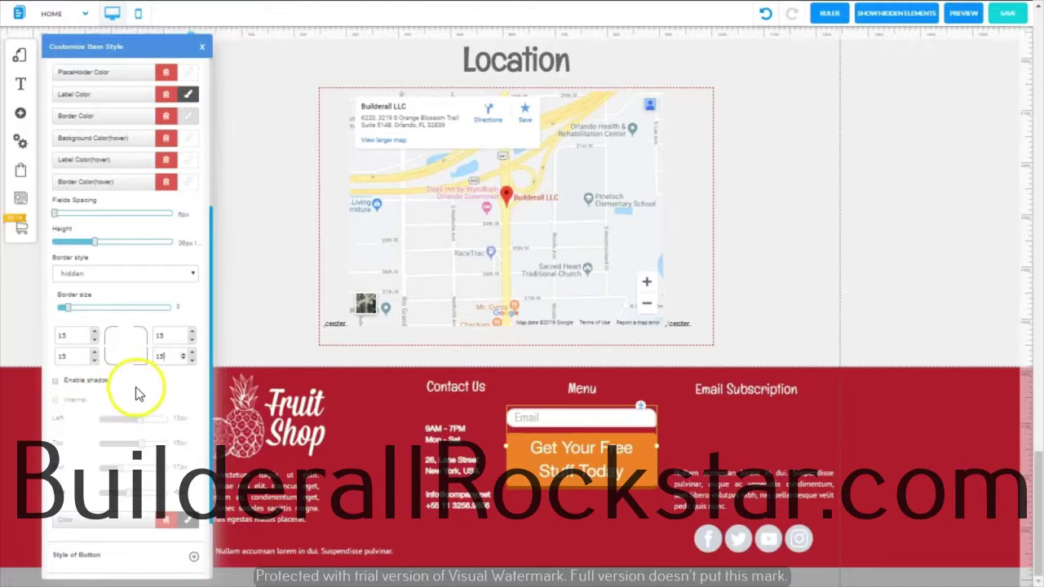
pyautogui.click(136, 387)
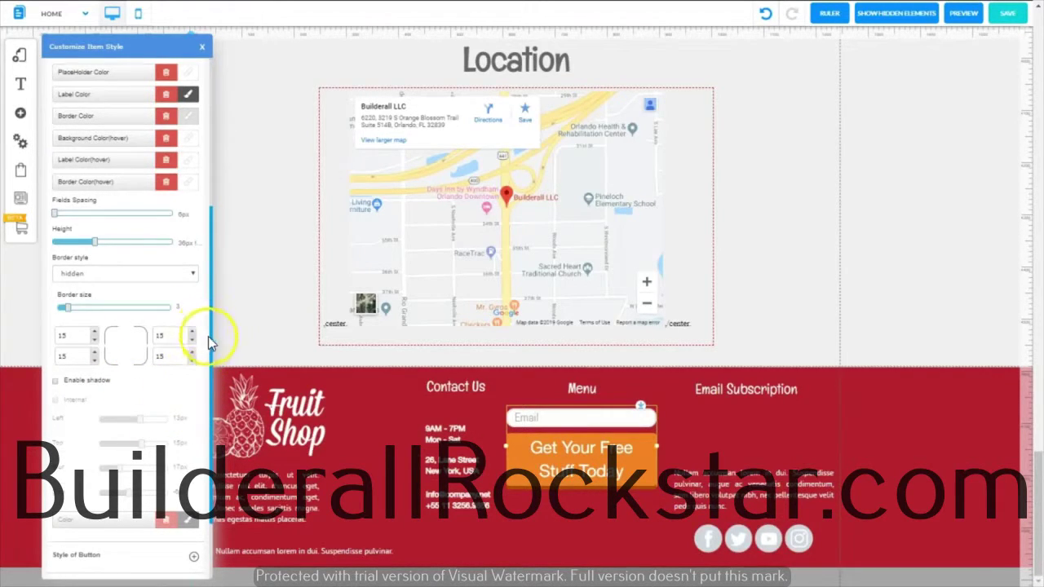
# Stretch the form's button to the full width of the email field in its button style
pyautogui.scroll(-1, 205, 338)
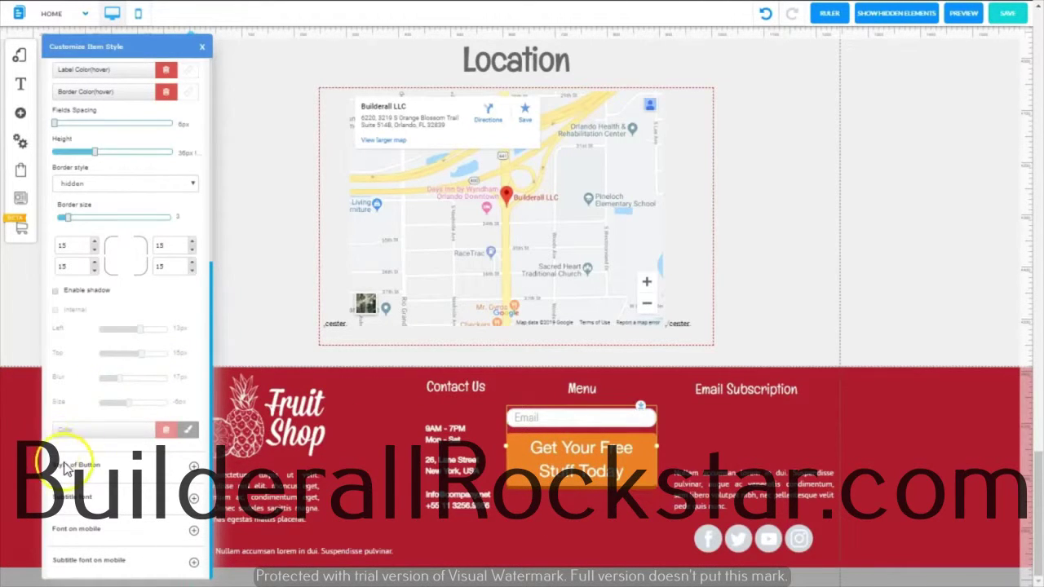
pyautogui.click(194, 468)
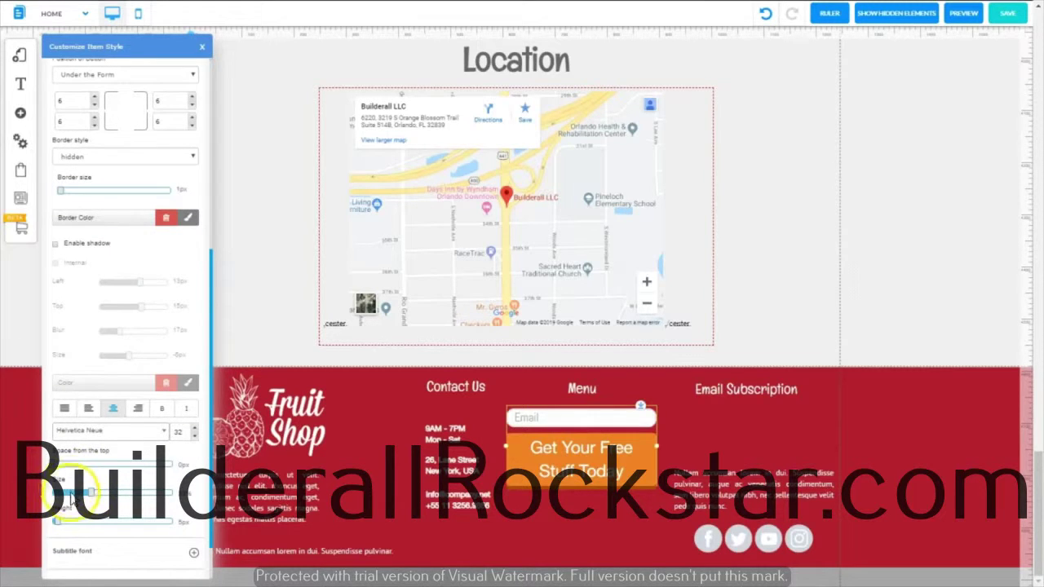
pyautogui.moveTo(92, 493); pyautogui.dragTo(96, 494)
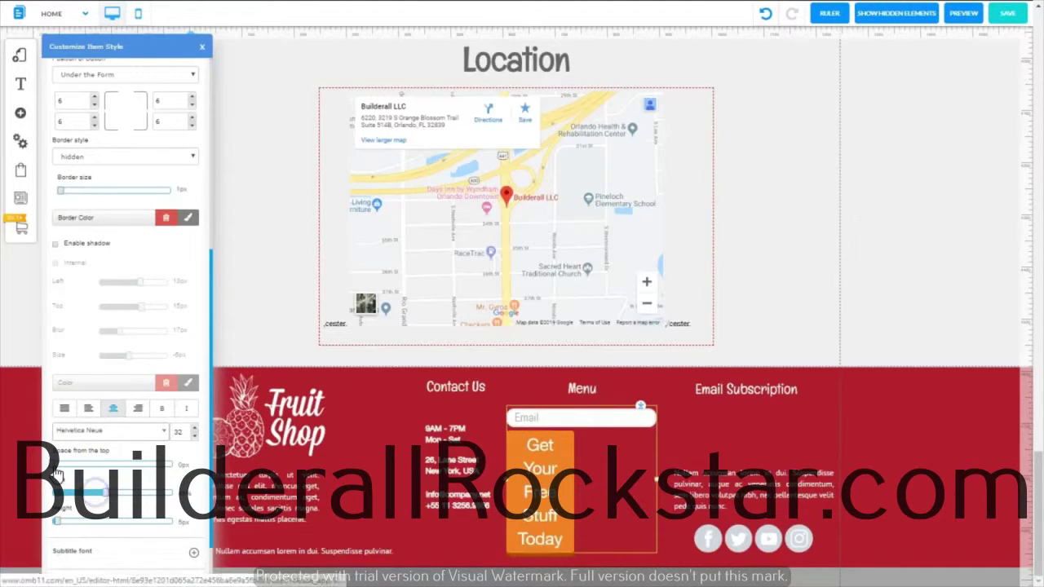
pyautogui.click(106, 495)
pyautogui.click(106, 495)
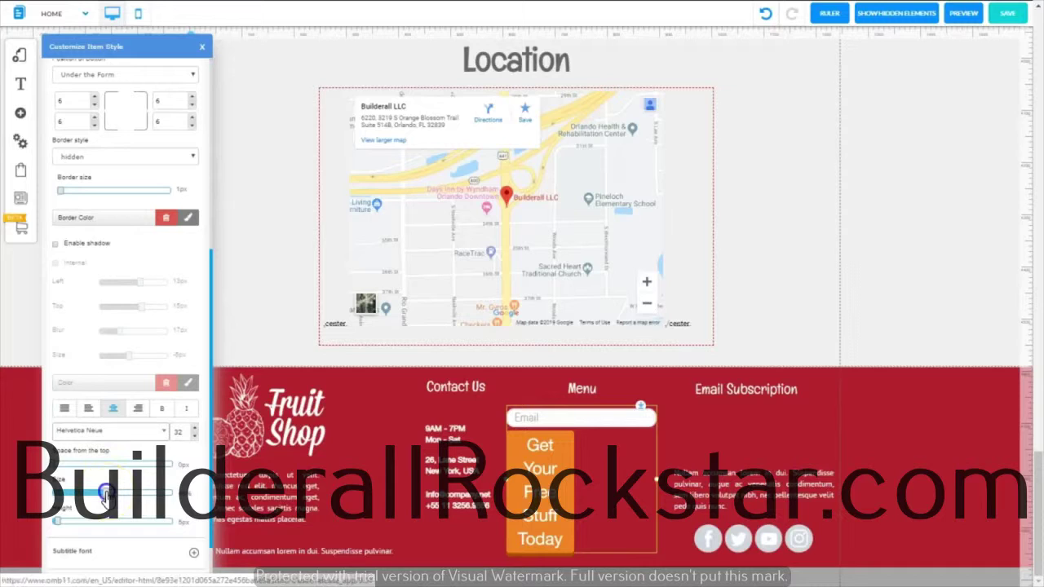
pyautogui.moveTo(114, 496); pyautogui.dragTo(177, 498)
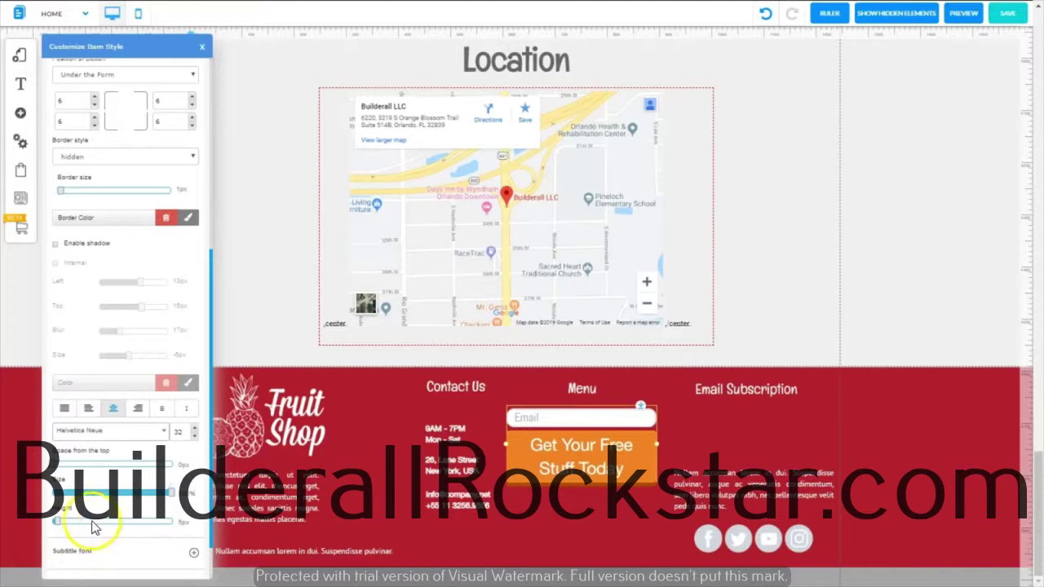
# Reduce the form button's font size to 22 so its text fits on one line
pyautogui.click(194, 438)
pyautogui.click(194, 438)
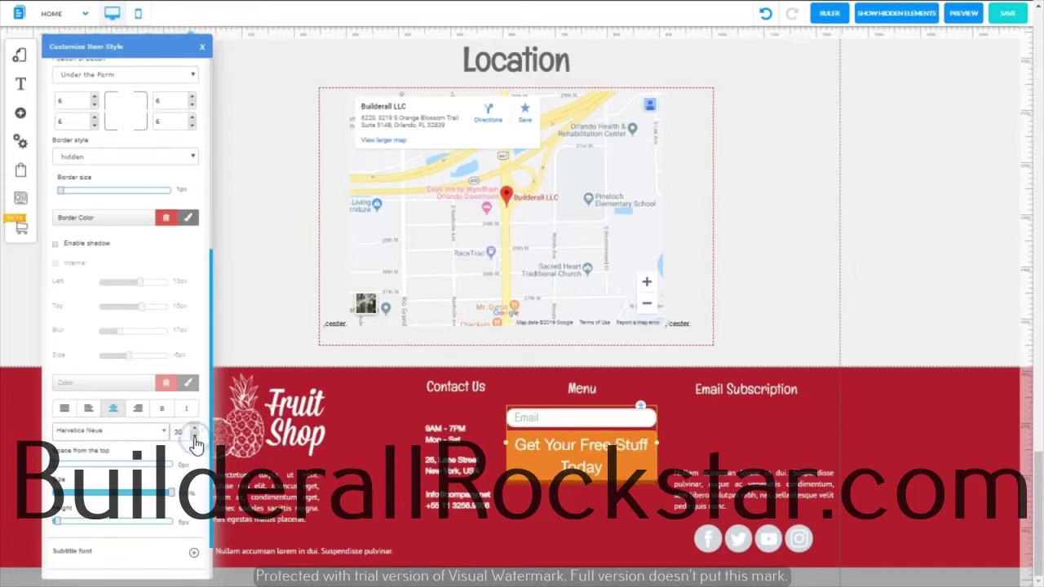
pyautogui.click(194, 438)
pyautogui.click(194, 438)
pyautogui.click(194, 438)
pyautogui.click(194, 439)
pyautogui.click(194, 439)
pyautogui.click(194, 439)
pyautogui.click(194, 438)
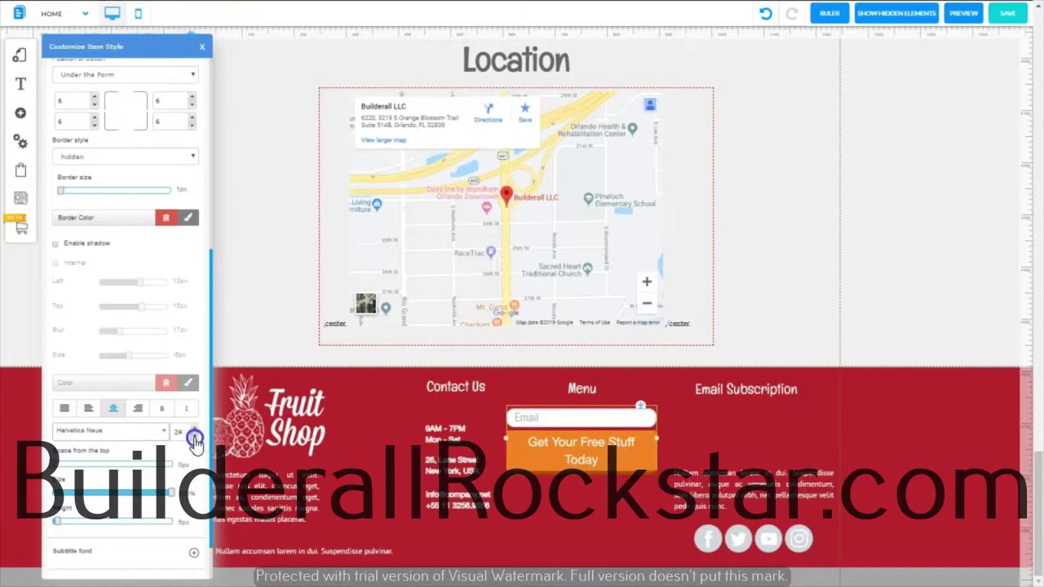
pyautogui.click(194, 439)
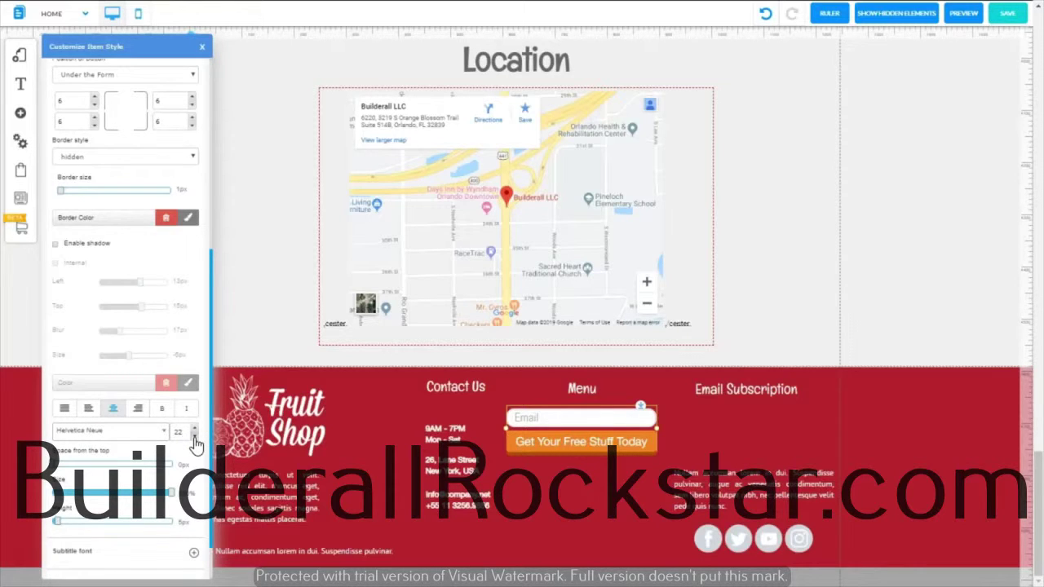
# Set the form button's background to the dark green favorite color and open its first corner radius for editing before closing the style settings
pyautogui.scroll(4, 87, 249)
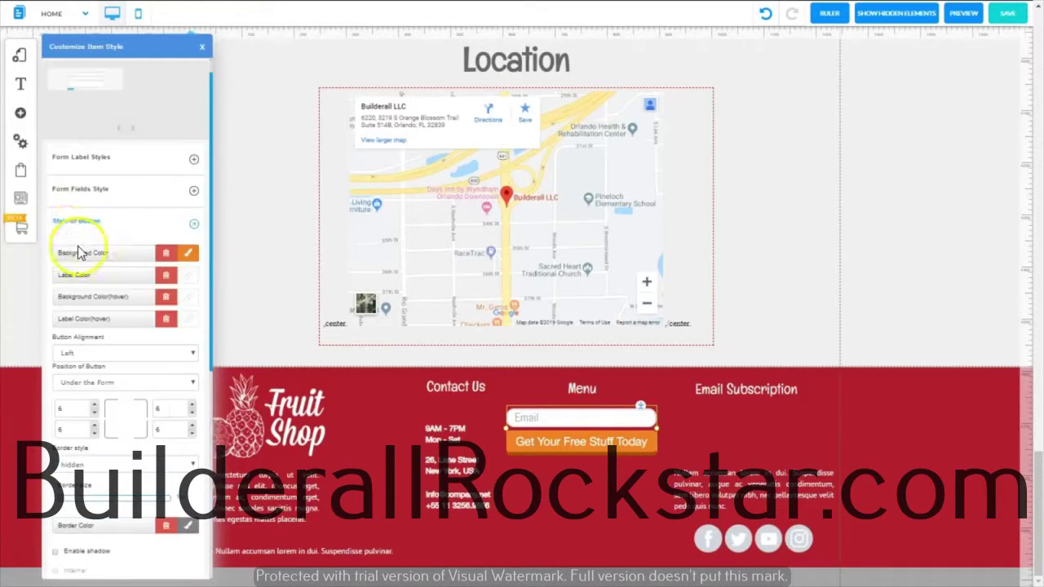
pyautogui.click(193, 257)
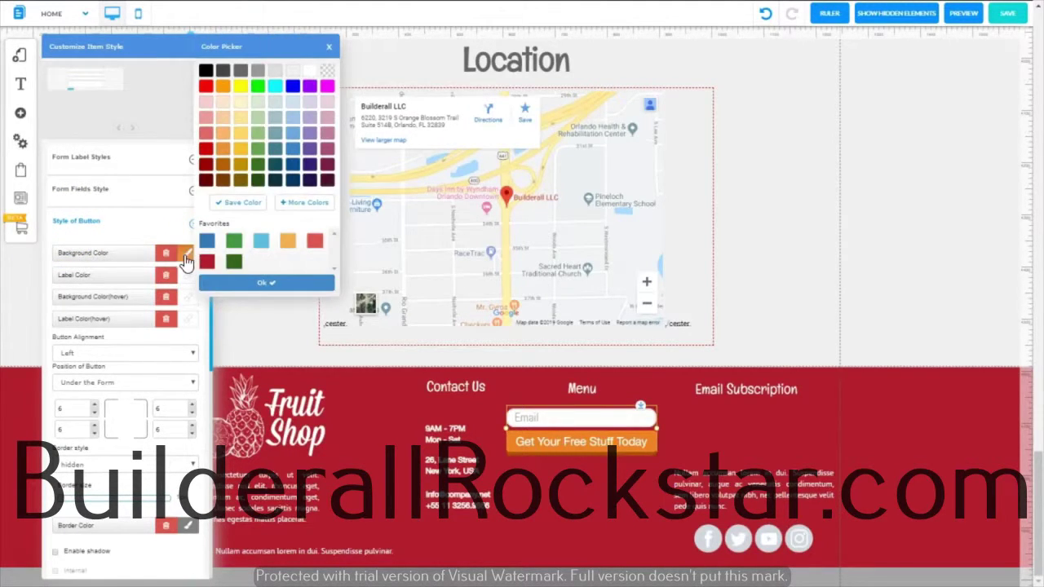
pyautogui.click(233, 263)
pyautogui.scroll(-3, 208, 422)
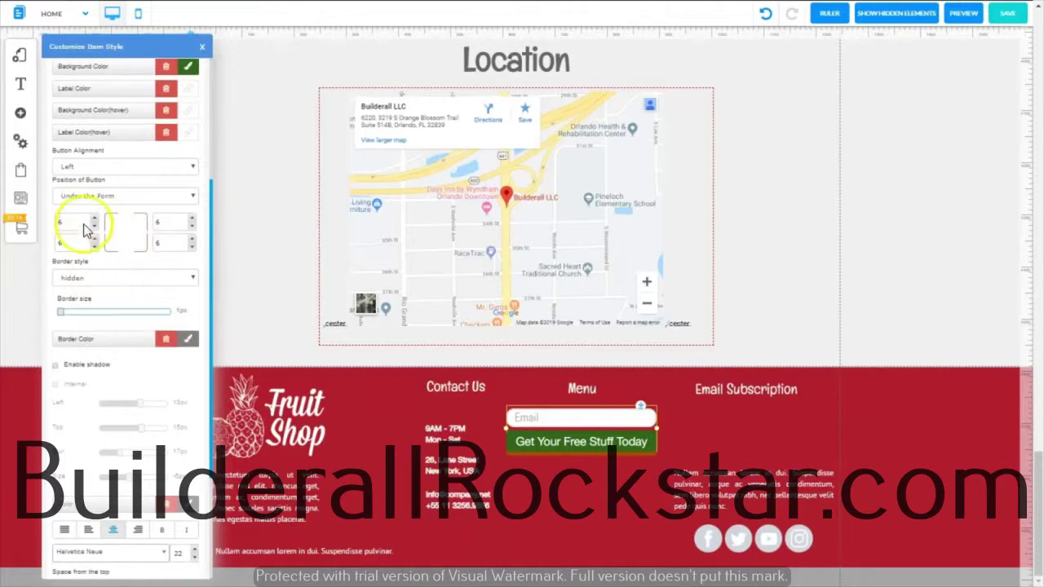
pyautogui.click(53, 222)
pyautogui.doubleClick(53, 223)
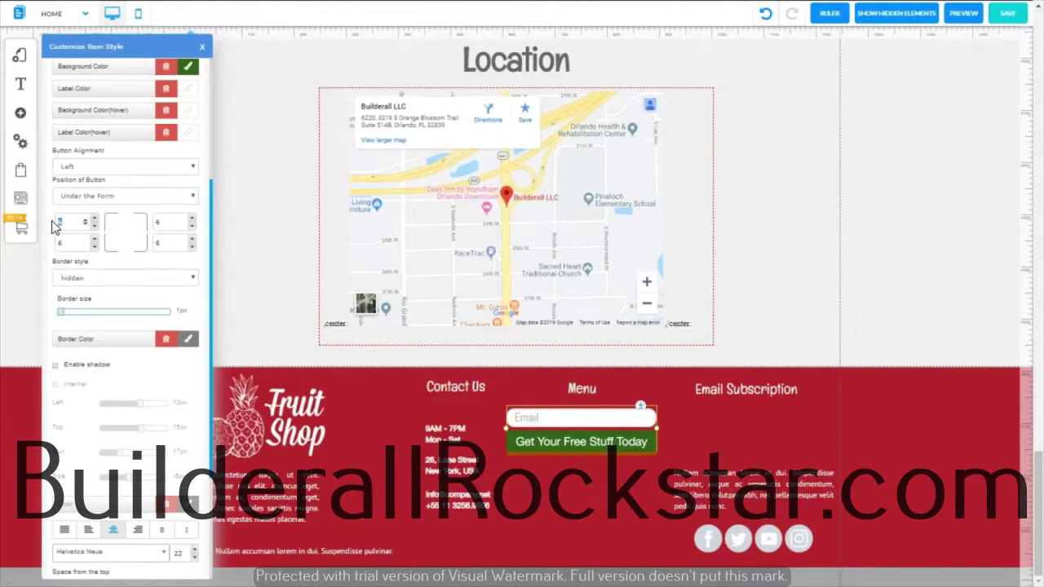
pyautogui.click(201, 46)
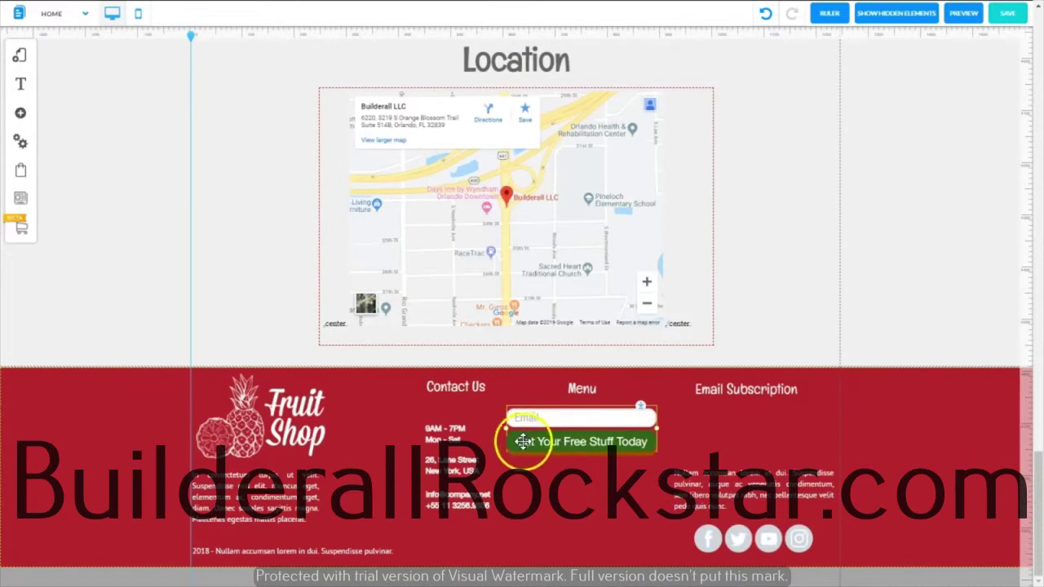
# Change the form button's text to "Subscribe Today!"
pyautogui.click(581, 442)
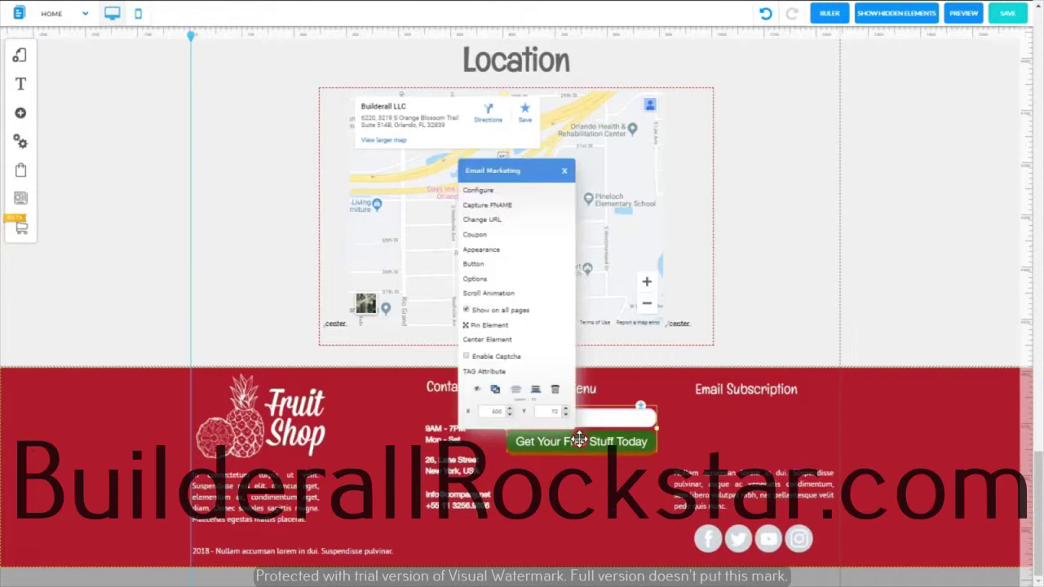
pyautogui.click(476, 264)
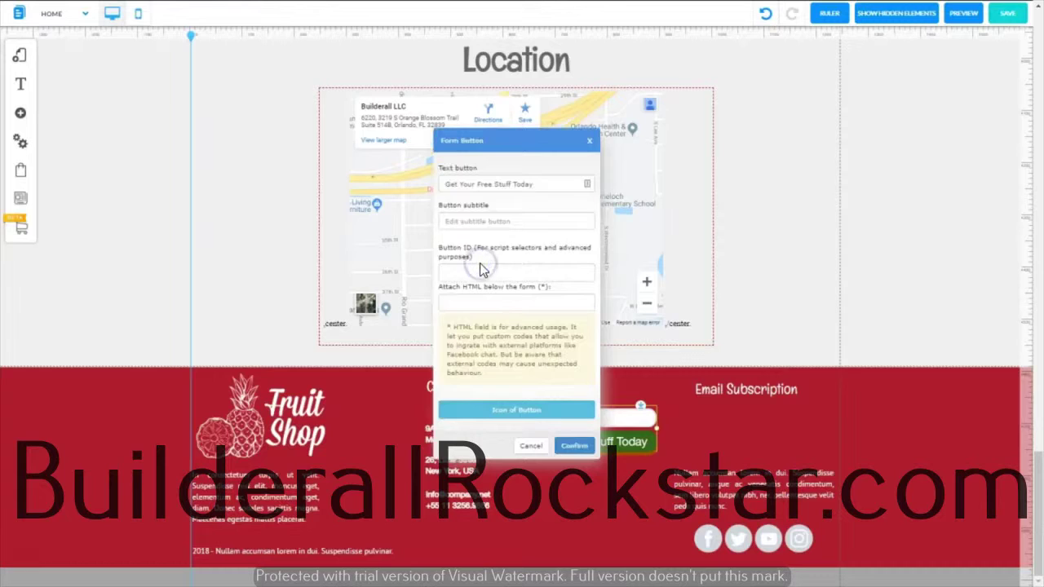
pyautogui.click(480, 221)
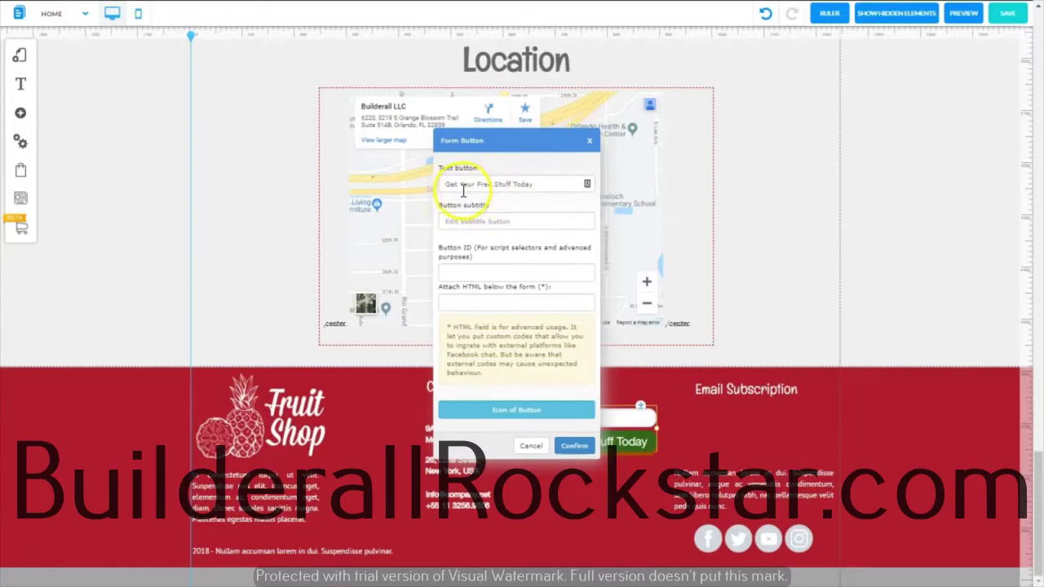
pyautogui.moveTo(541, 183); pyautogui.dragTo(437, 181)
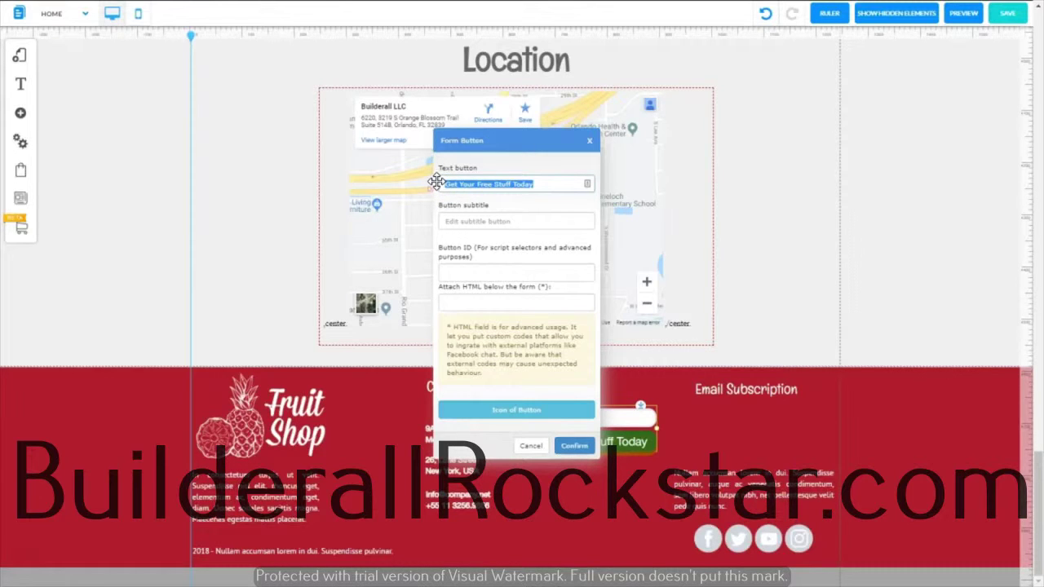
pyautogui.press('BackSpace')
pyautogui.click(573, 449)
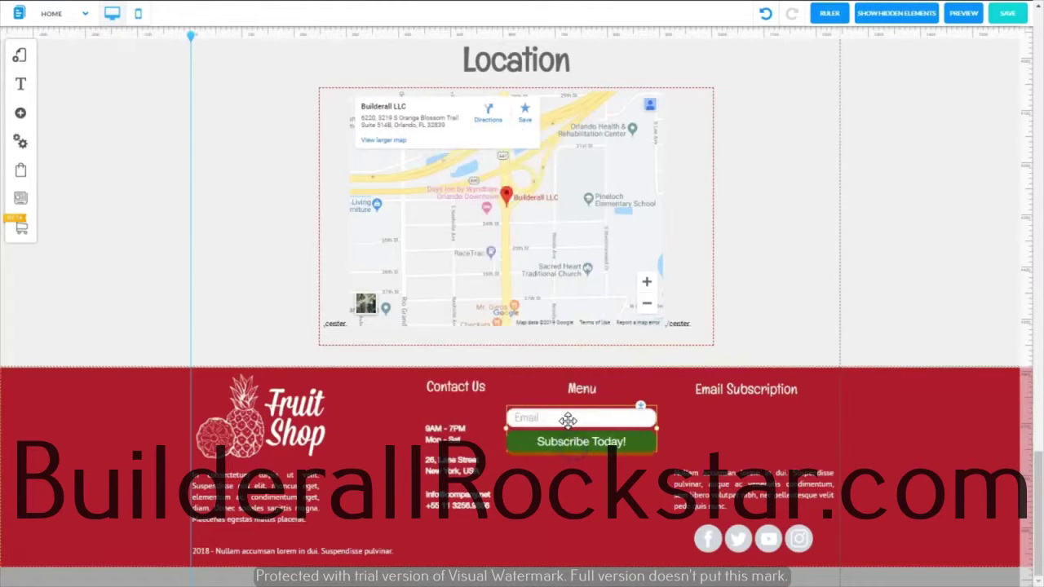
# Move the subscription form under the Email Subscription heading and widen it to span the text column below
pyautogui.moveTo(568, 420); pyautogui.dragTo(740, 432)
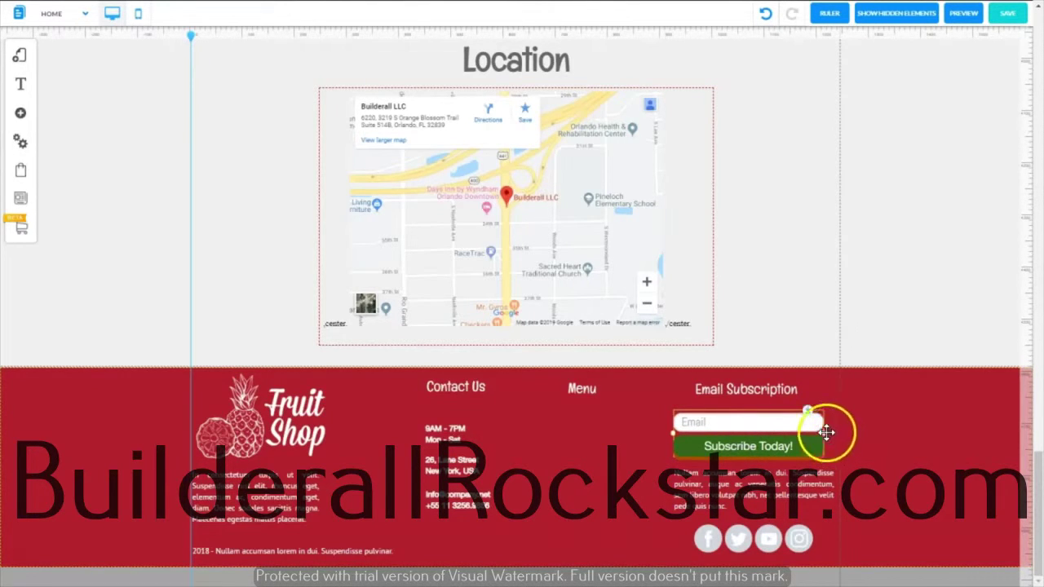
pyautogui.moveTo(829, 432); pyautogui.dragTo(759, 387)
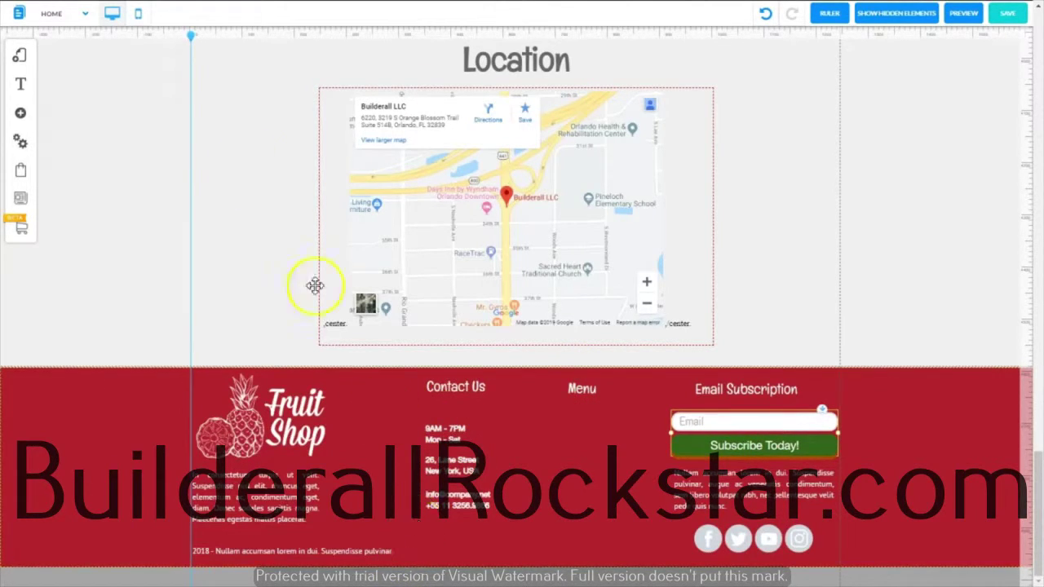
pyautogui.click(190, 36)
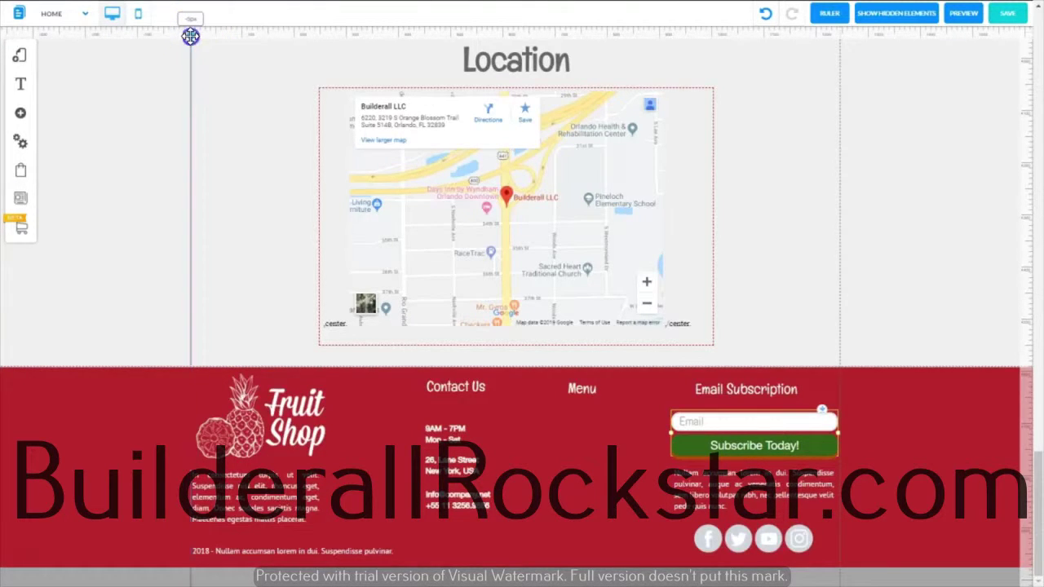
# Align the Contact Us heading and opening hours to a new vertical guide at their left edge and a horizontal guide along the heading row
pyautogui.moveTo(190, 36); pyautogui.dragTo(422, 72)
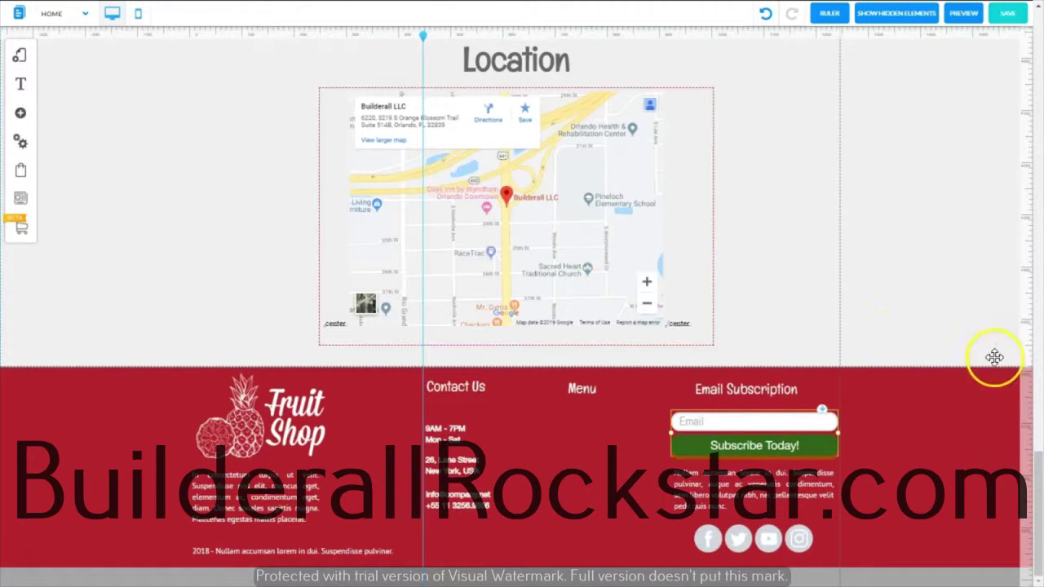
pyautogui.moveTo(1027, 387); pyautogui.dragTo(454, 385)
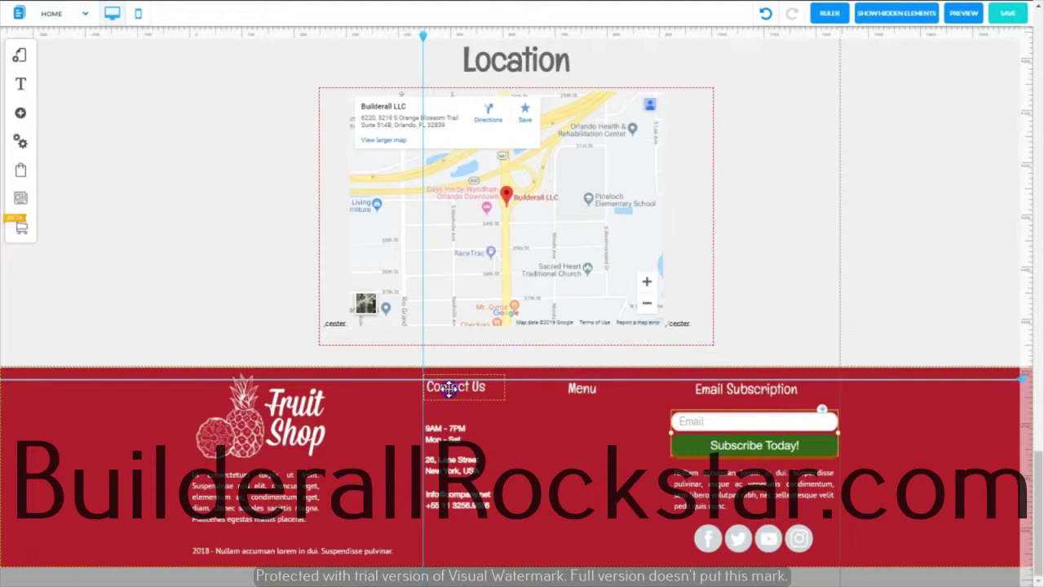
pyautogui.click(449, 389)
pyautogui.moveTo(449, 389); pyautogui.dragTo(451, 395)
pyautogui.click(438, 434)
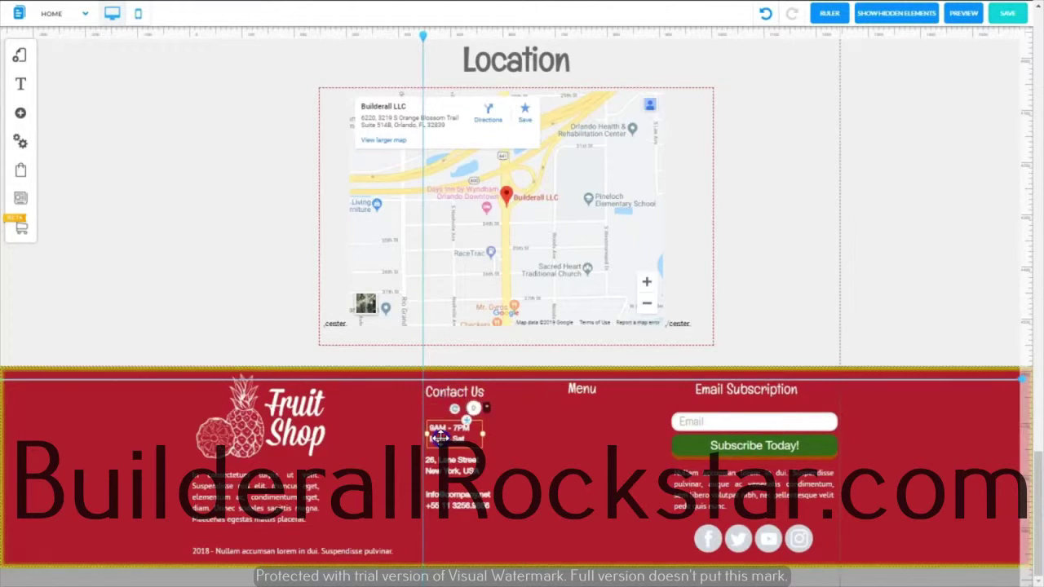
# Align the Menu and Email Subscription headings to the horizontal guide, shifting Menu closer to Contact Us
pyautogui.click(586, 392)
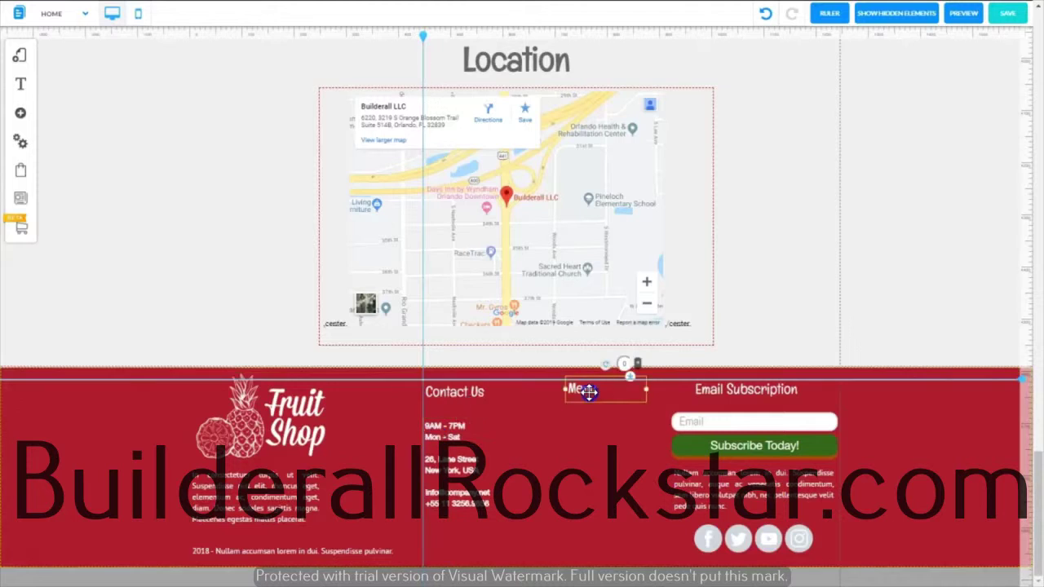
pyautogui.moveTo(585, 395); pyautogui.dragTo(587, 395)
pyautogui.click(727, 391)
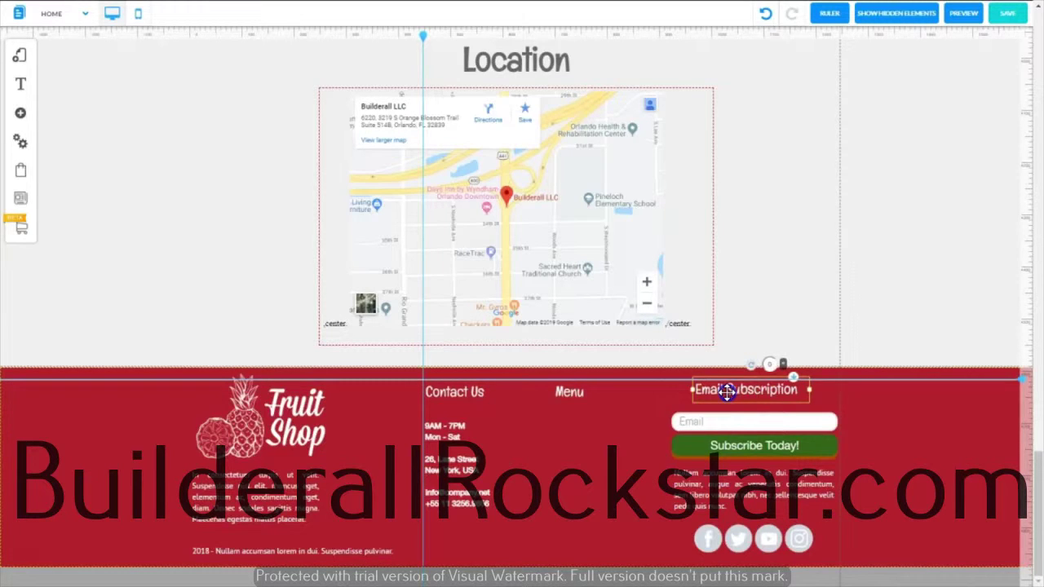
pyautogui.moveTo(727, 390); pyautogui.dragTo(729, 395)
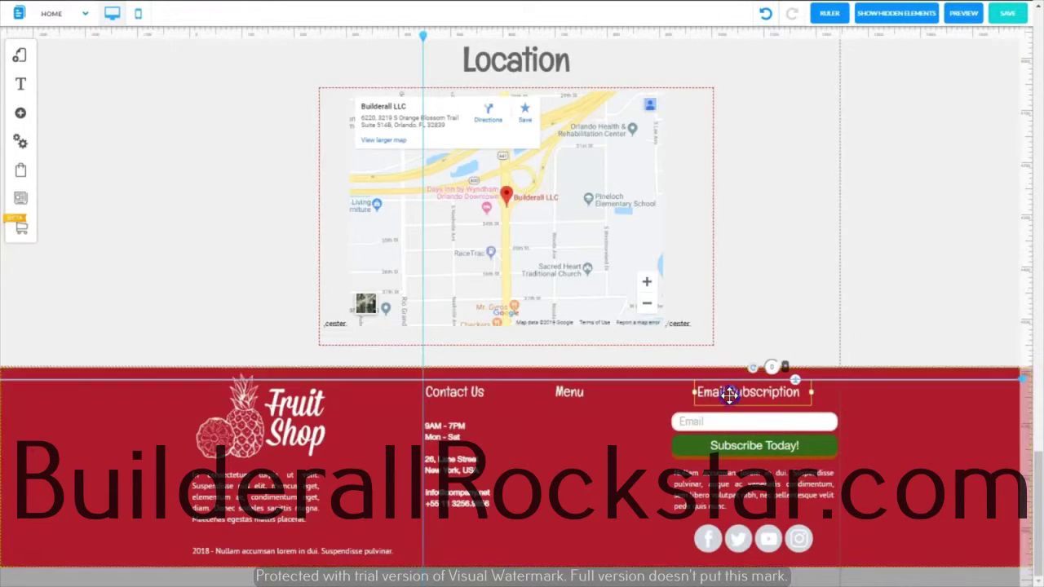
# Fine-tune the positions of the email column's social icons, paragraph, form and heading, and raise the 2018 copyright line slightly
pyautogui.click(756, 545)
pyautogui.click(743, 481)
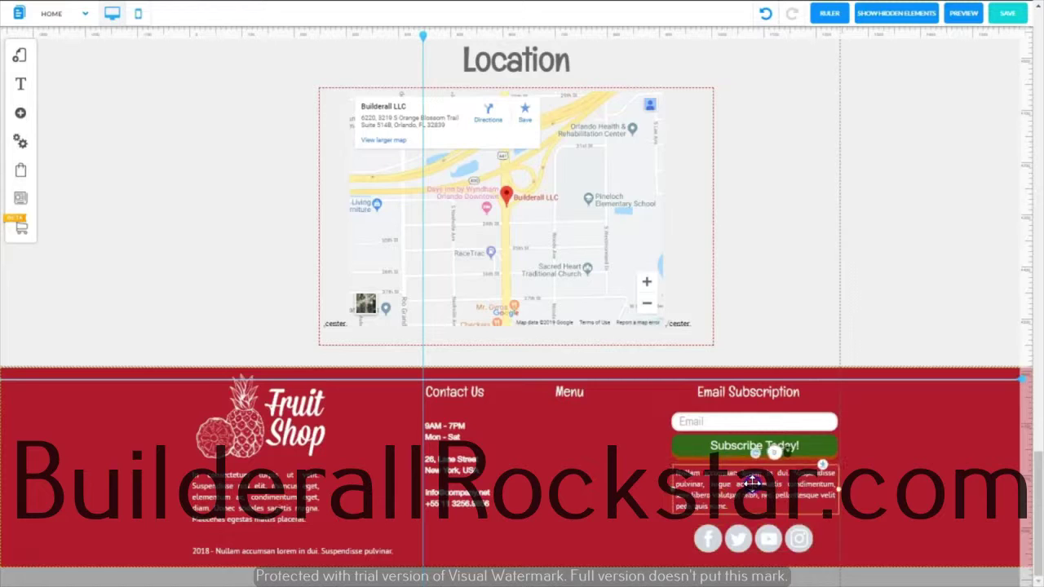
pyautogui.moveTo(740, 426)
pyautogui.mouseDown()
pyautogui.moveTo(737, 444)
pyautogui.moveTo(750, 433)
pyautogui.mouseUp()
pyautogui.click(736, 394)
pyautogui.moveTo(257, 550); pyautogui.dragTo(256, 544)
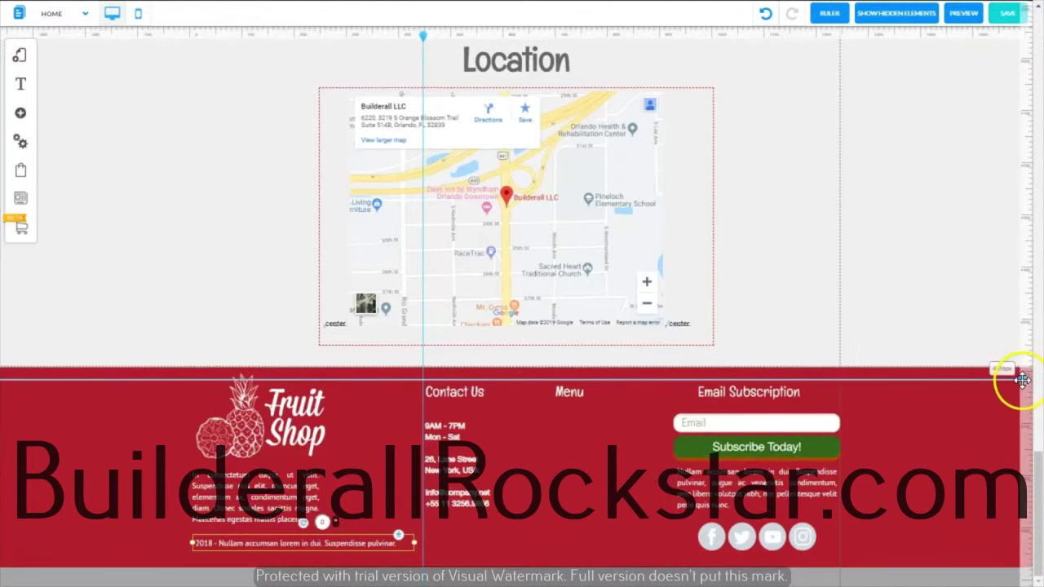
# Remove the horizontal and vertical guides and hide the ruler
pyautogui.moveTo(1022, 380); pyautogui.dragTo(1032, 380)
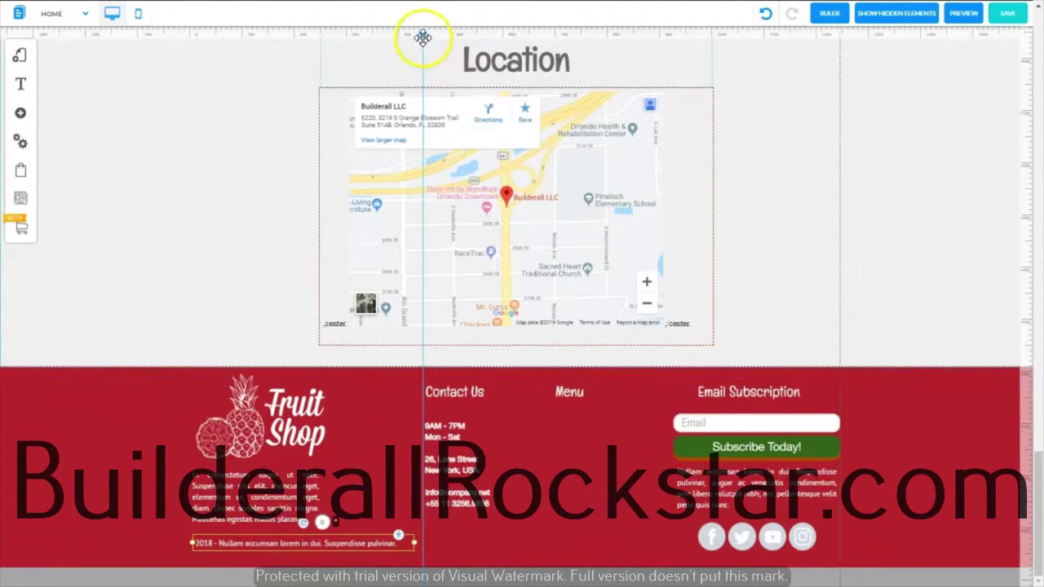
pyautogui.moveTo(421, 40); pyautogui.dragTo(422, 32)
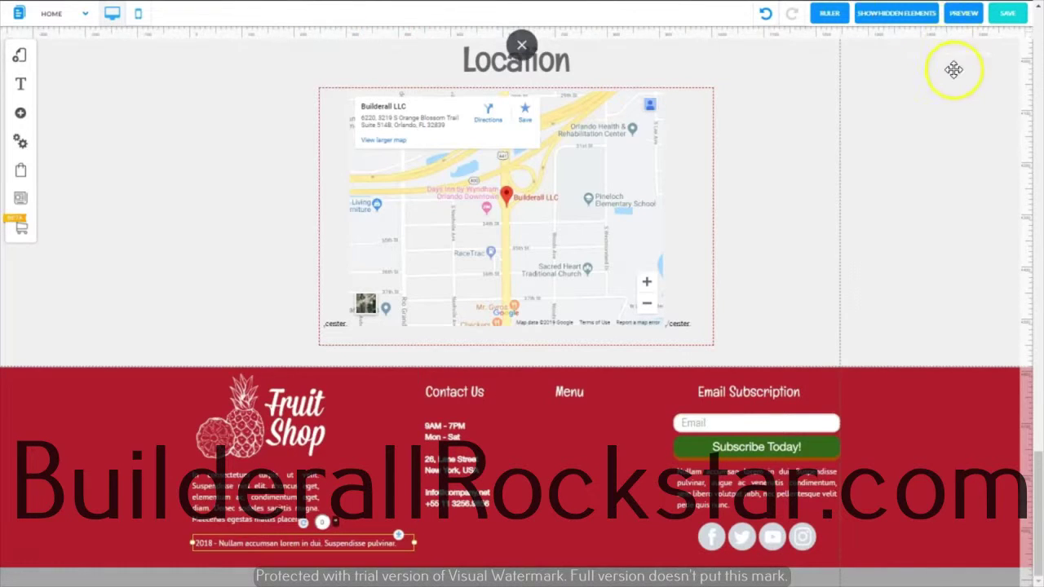
pyautogui.click(837, 12)
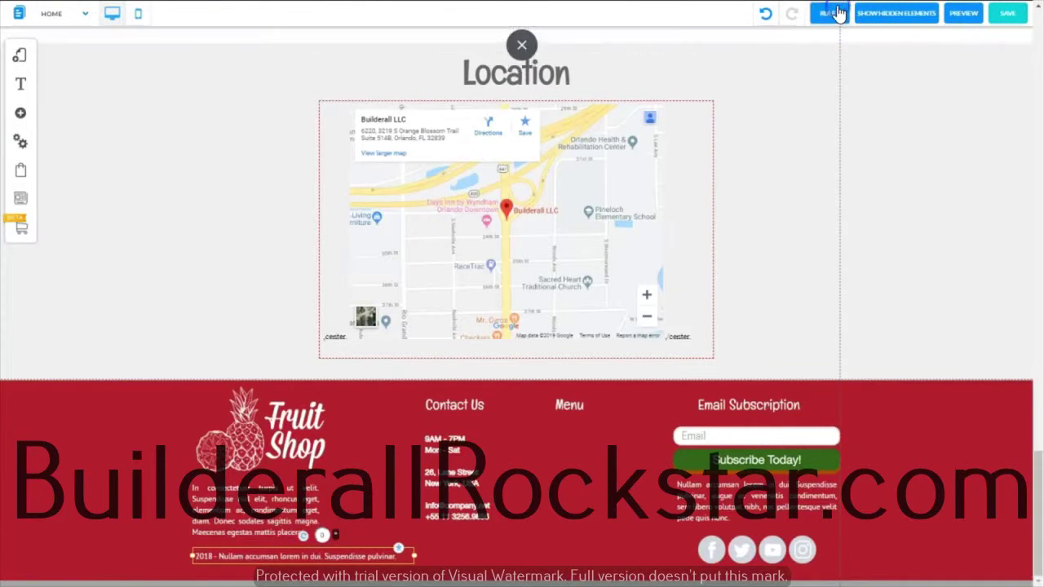
# Preview the page down to the finished footer, and return to editing
pyautogui.click(964, 15)
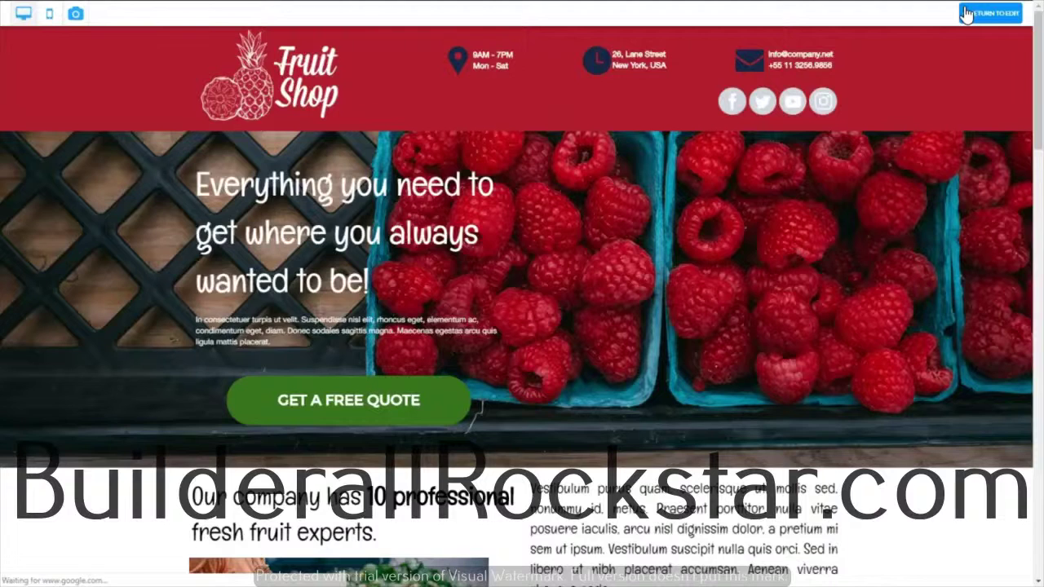
pyautogui.scroll(-15, 987, 424)
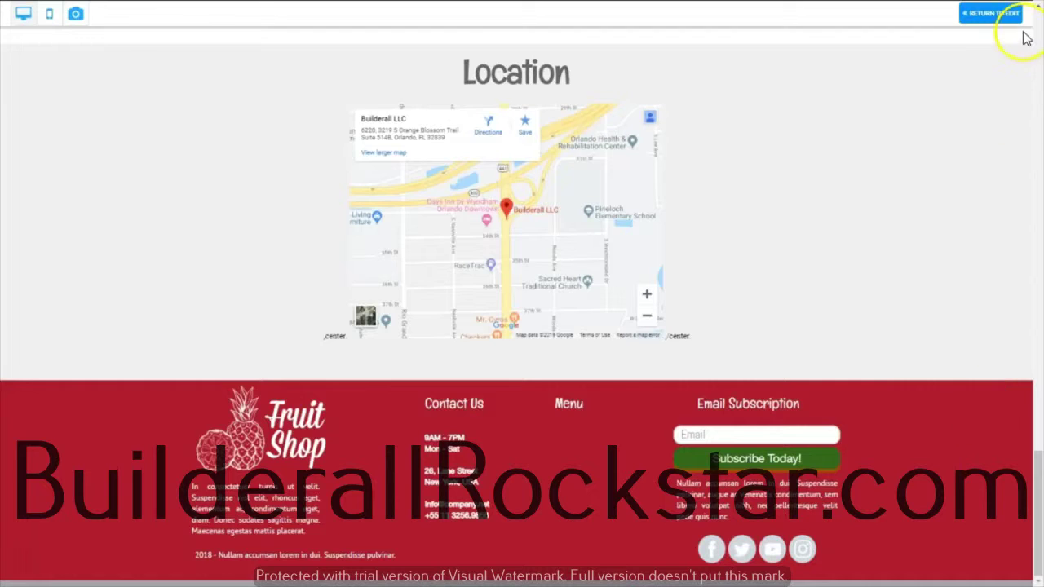
pyautogui.click(989, 13)
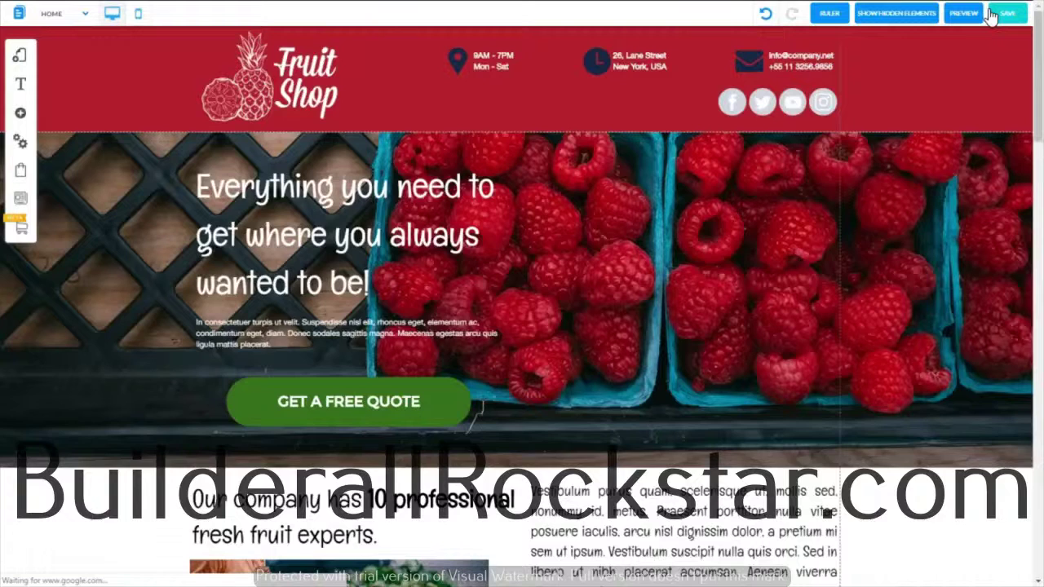
# Save the site changes with the default layout included
pyautogui.click(1007, 14)
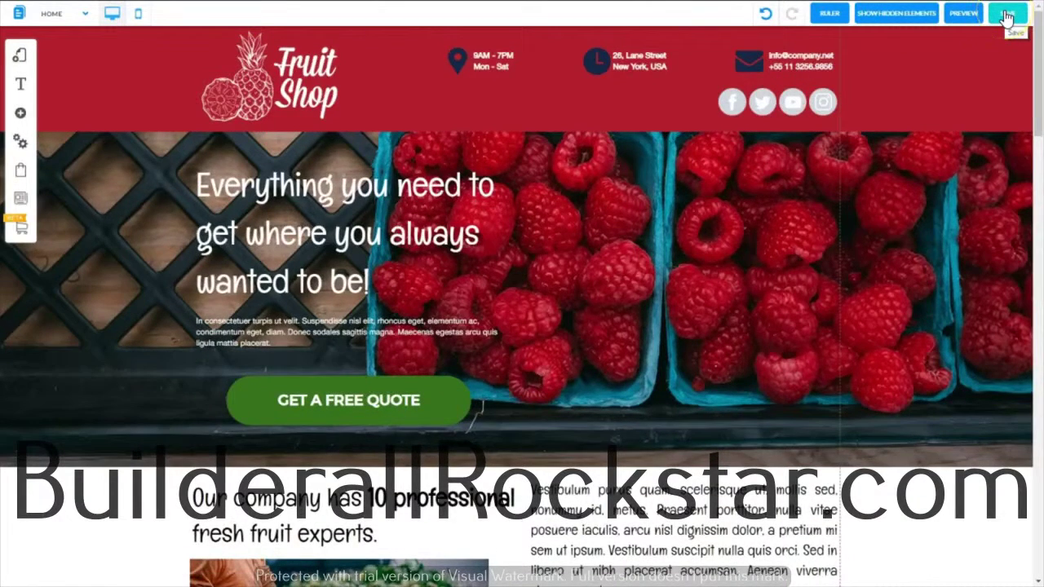
pyautogui.click(1009, 16)
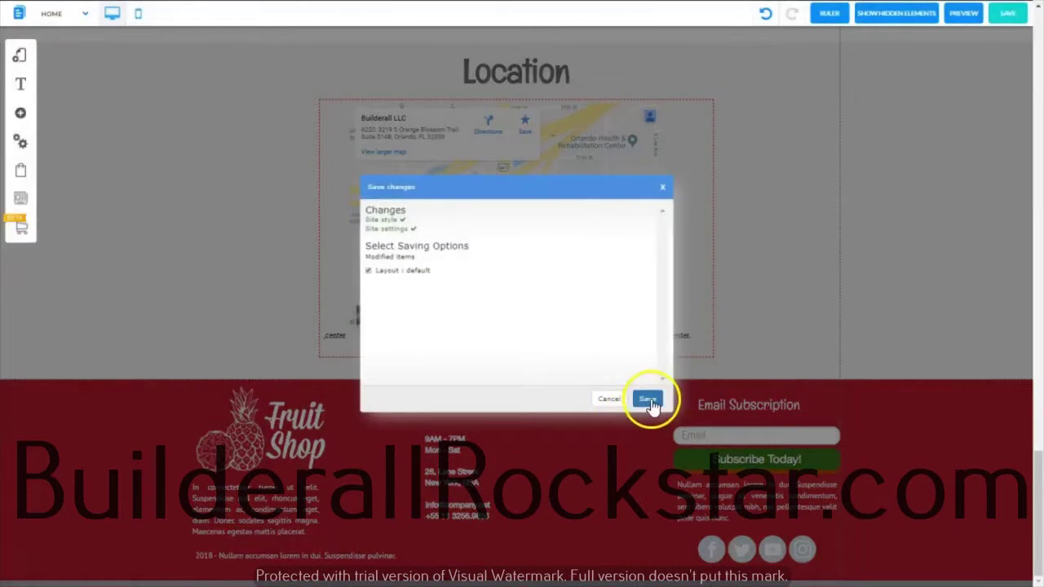
pyautogui.click(648, 400)
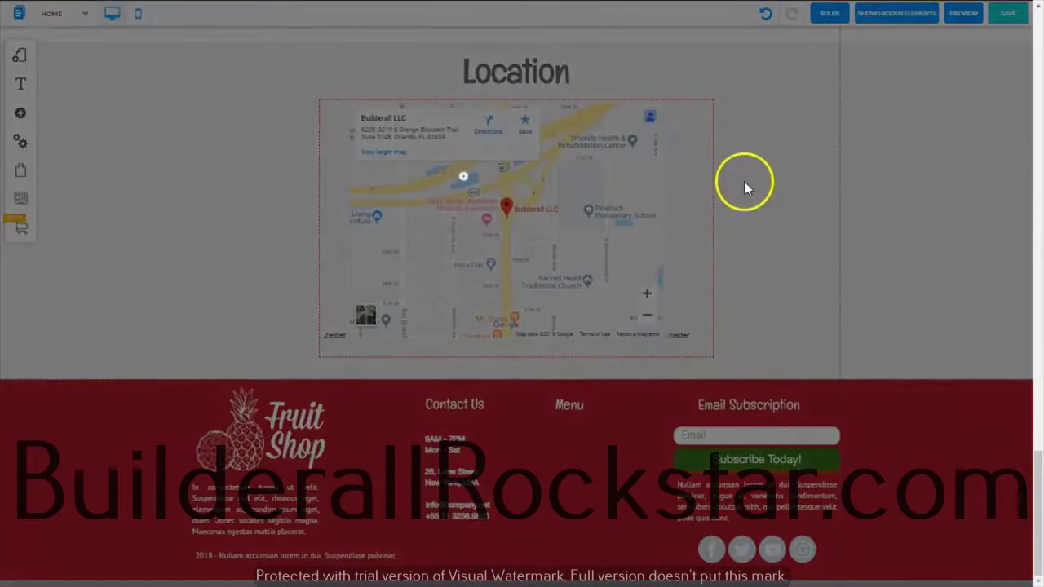